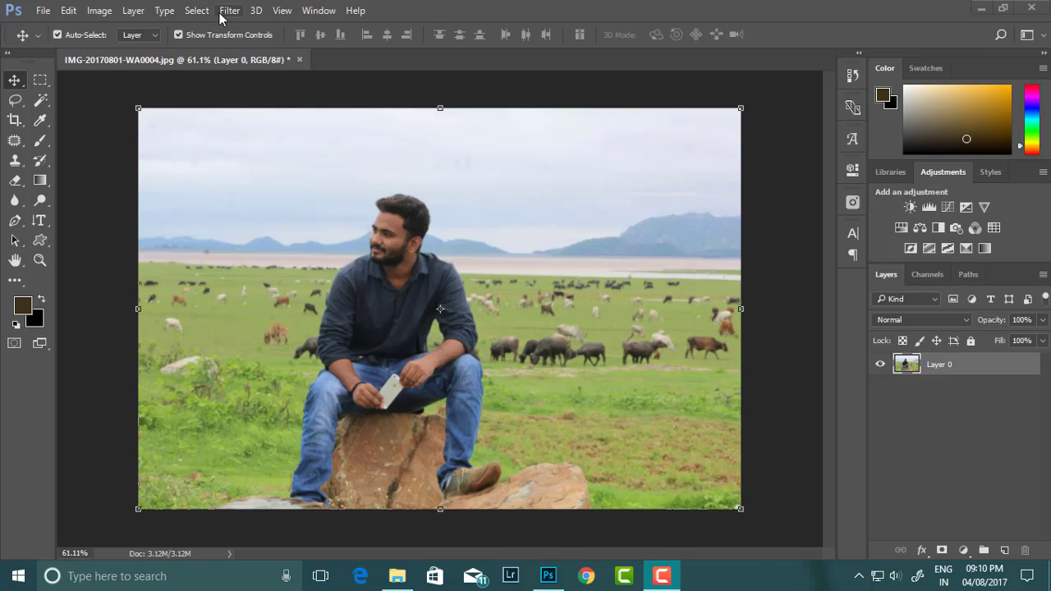
In the Camera Raw Filter, set Highlights to -100 and lift Shadows to about +30
{"action": "left_click", "coordinate": [229, 10]}
{"action": "left_click", "coordinate": [279, 98]}
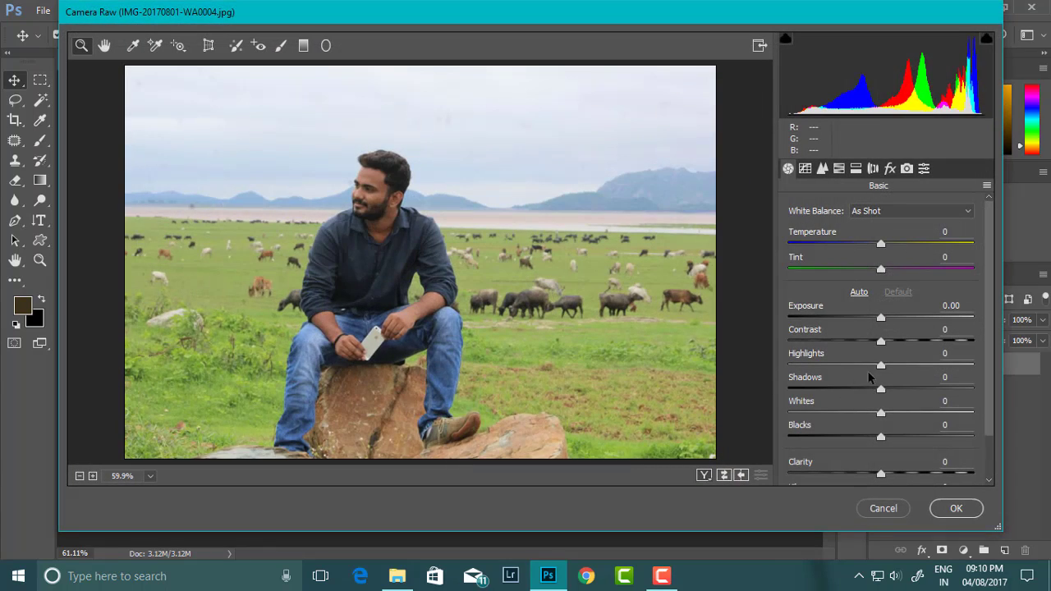
{"action": "left_click_drag", "start_coordinate": [881, 389], "coordinate": [909, 393]}
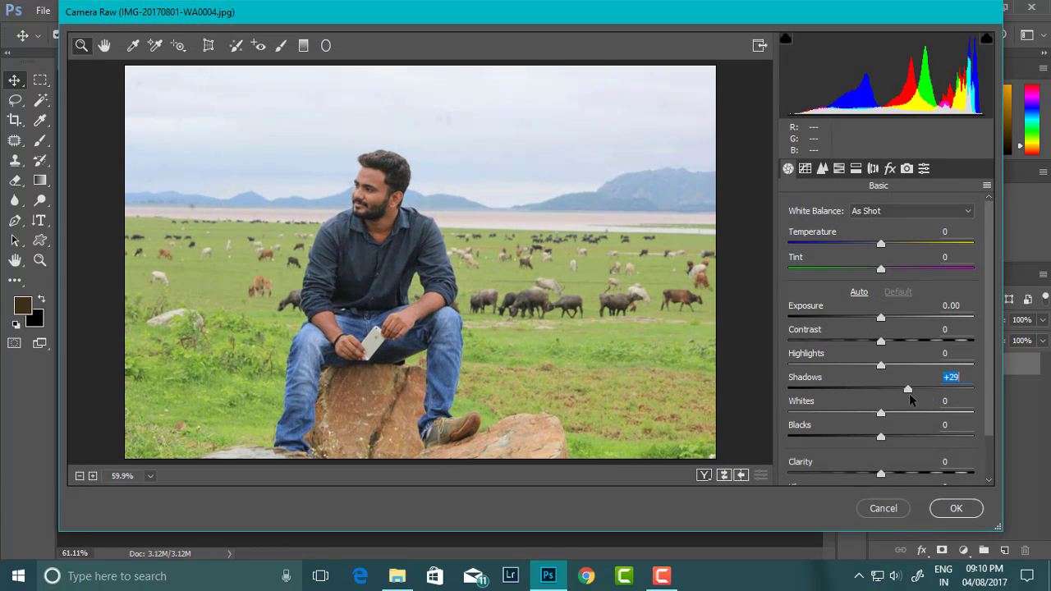
{"action": "key", "text": "Down"}
{"action": "key", "text": "shift+Tab"}
{"action": "key", "text": "shift+Down"}
{"action": "key", "text": "shift+Down"}
{"action": "key", "text": "shift+Down"}
{"action": "key", "text": "shift+Down"}
{"action": "key", "text": "shift+Down"}
{"action": "key", "text": "shift+Down"}
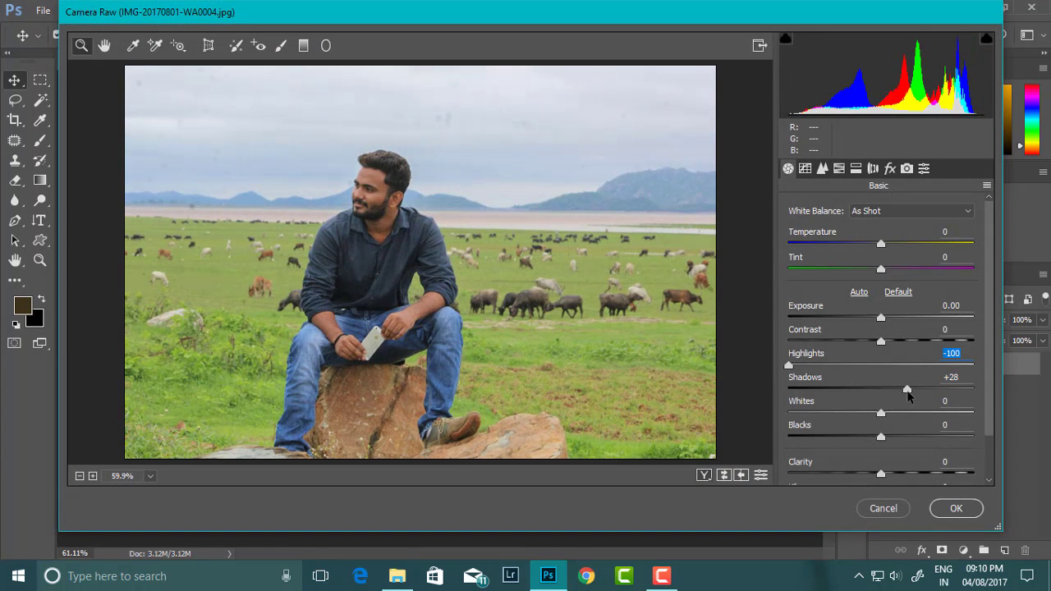
{"action": "left_click_drag", "start_coordinate": [907, 392], "coordinate": [911, 389]}
Raise Blacks to +8, Clarity to +34 and boost Contrast, then apply the Camera Raw adjustments
{"action": "left_click_drag", "start_coordinate": [885, 437], "coordinate": [889, 437]}
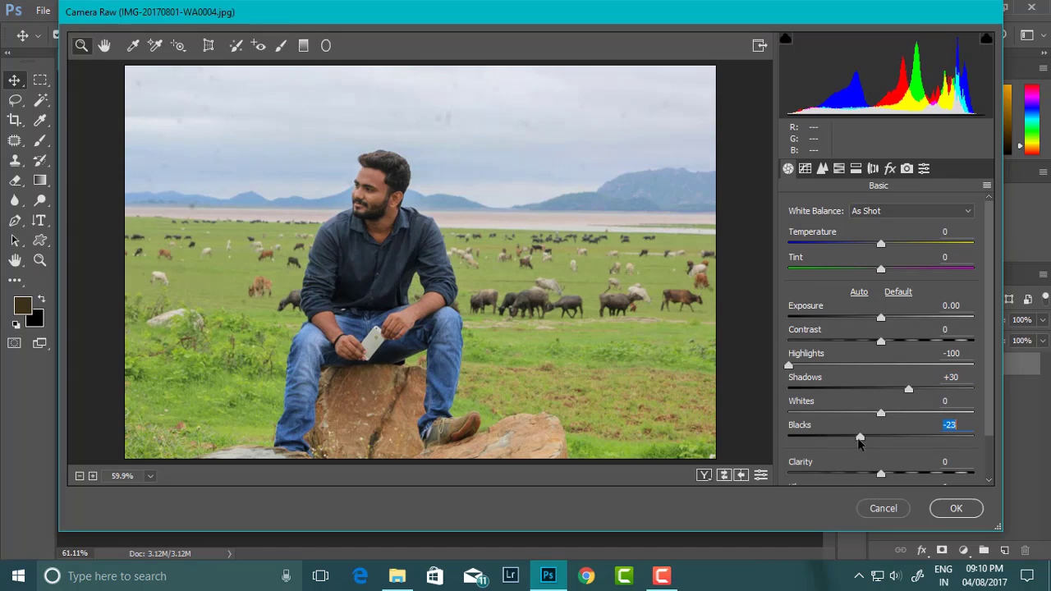
{"action": "mouse_move", "coordinate": [881, 474]}
{"action": "left_mouse_down"}
{"action": "mouse_move", "coordinate": [923, 488]}
{"action": "mouse_move", "coordinate": [913, 487]}
{"action": "left_mouse_up"}
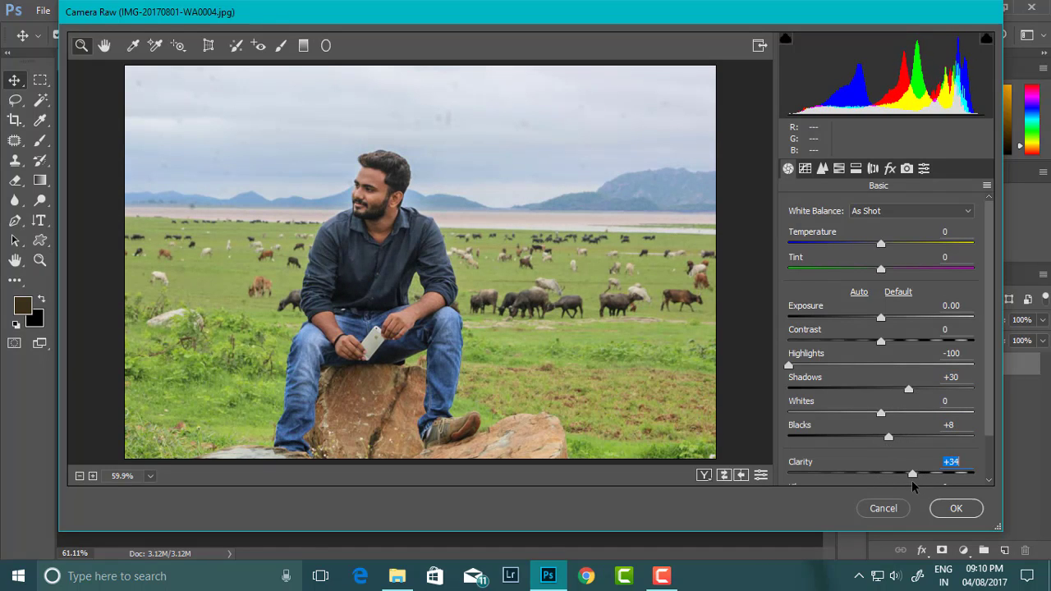
{"action": "left_click_drag", "start_coordinate": [881, 319], "coordinate": [895, 340]}
{"action": "double_click", "coordinate": [884, 319]}
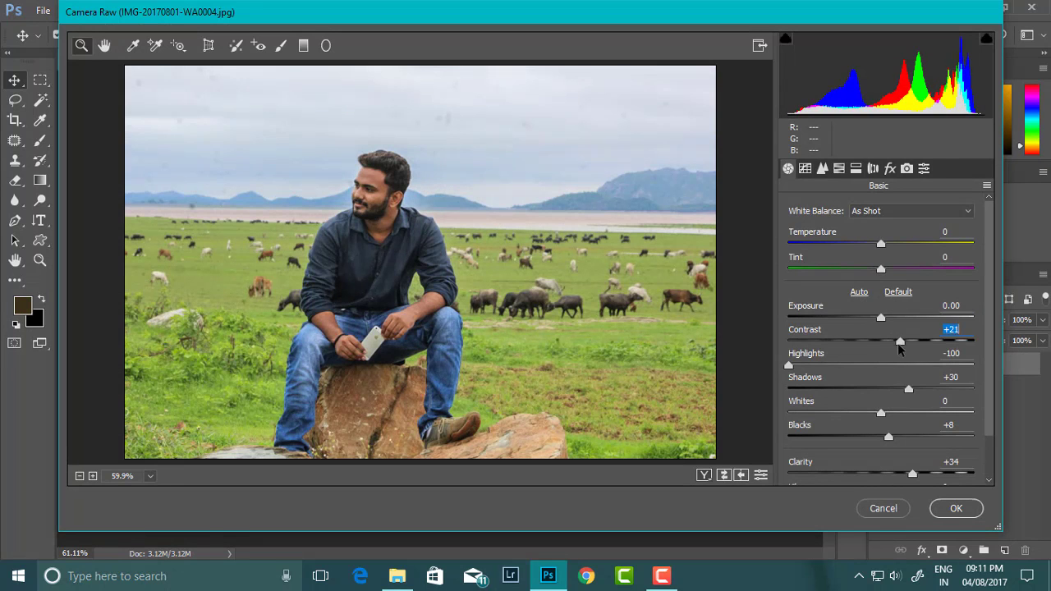
{"action": "mouse_move", "coordinate": [881, 414]}
{"action": "left_mouse_down"}
{"action": "mouse_move", "coordinate": [792, 415]}
{"action": "mouse_move", "coordinate": [859, 415]}
{"action": "mouse_move", "coordinate": [895, 448]}
{"action": "left_mouse_up"}
{"action": "scroll", "coordinate": [917, 470], "scroll_direction": "down", "scroll_amount": 2}
{"action": "left_click", "coordinate": [956, 508]}
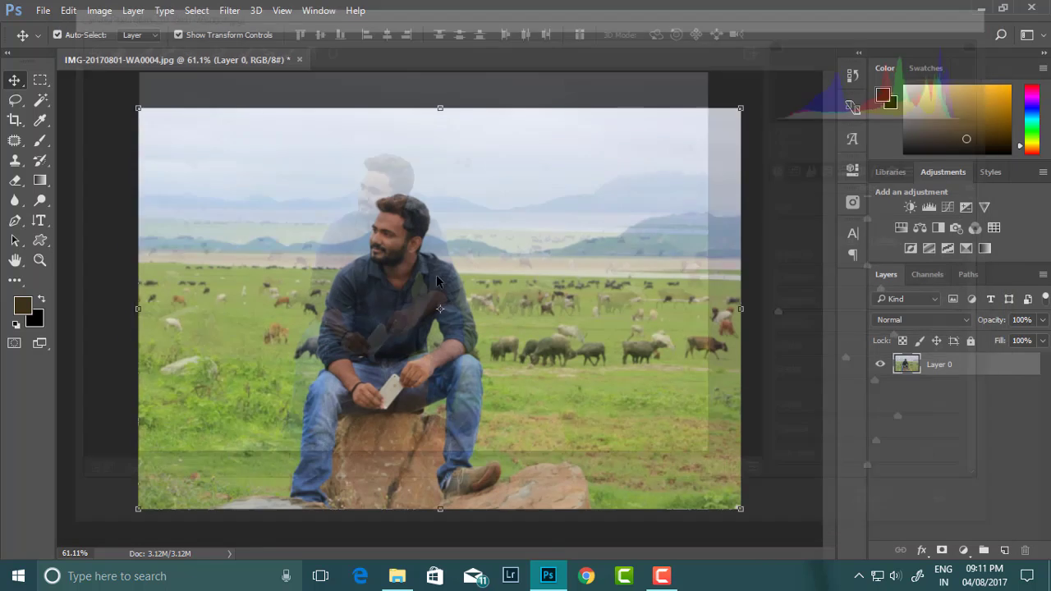
{"action": "scroll", "coordinate": [414, 264], "scroll_direction": "up", "scroll_amount": 2}
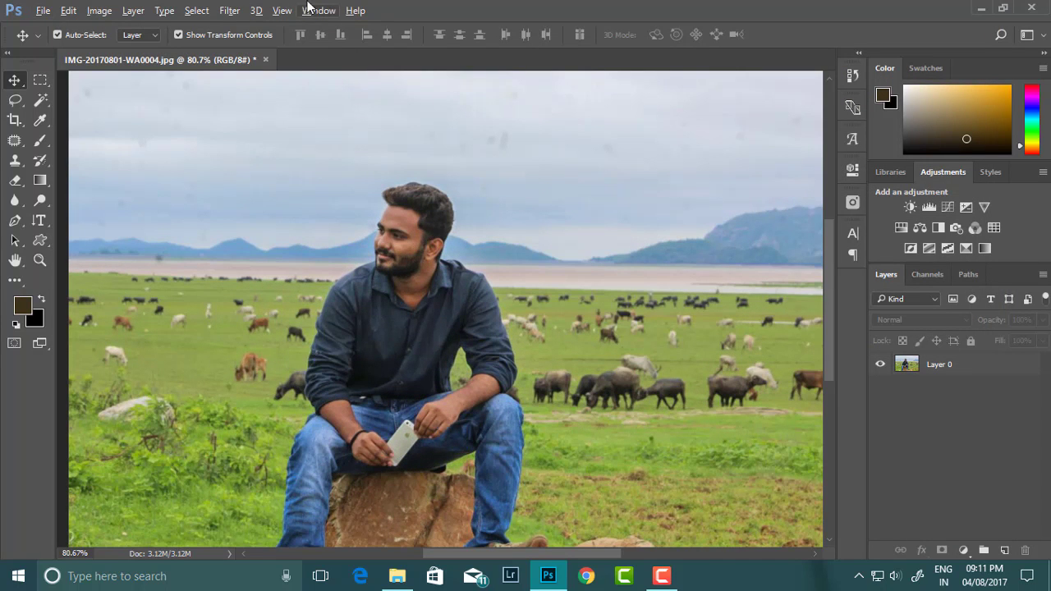
Rerun Camera Raw on Layer 0 with Detail sharpening Amount 20
{"action": "left_click", "coordinate": [229, 9]}
{"action": "left_click", "coordinate": [937, 363]}
{"action": "scroll", "coordinate": [279, 329], "scroll_direction": "down", "scroll_amount": 2}
{"action": "left_click", "coordinate": [229, 10]}
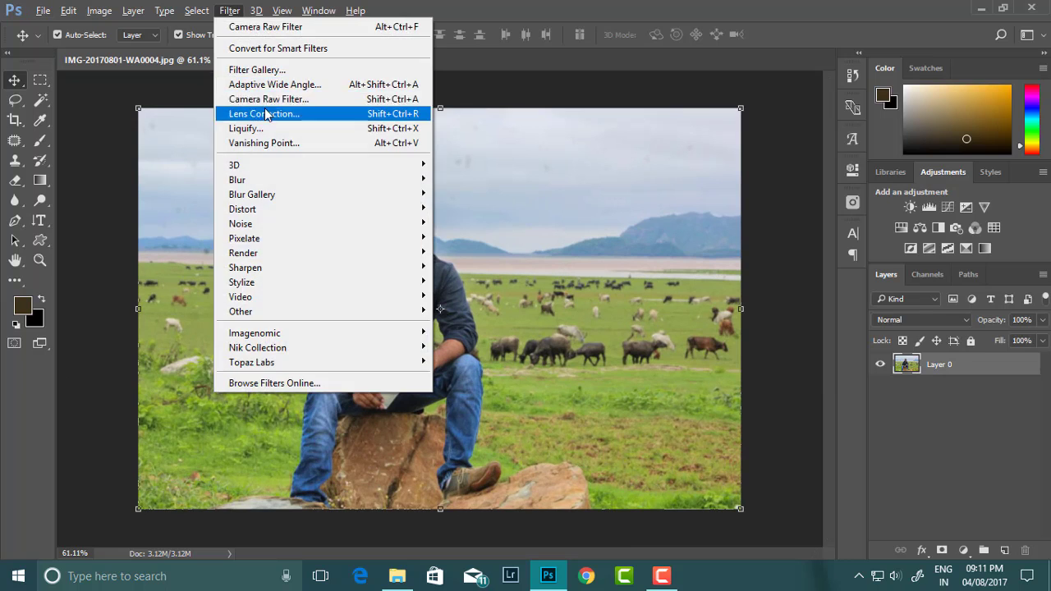
{"action": "left_click", "coordinate": [267, 99]}
{"action": "left_click", "coordinate": [822, 168]}
{"action": "left_click_drag", "start_coordinate": [825, 233], "coordinate": [813, 234]}
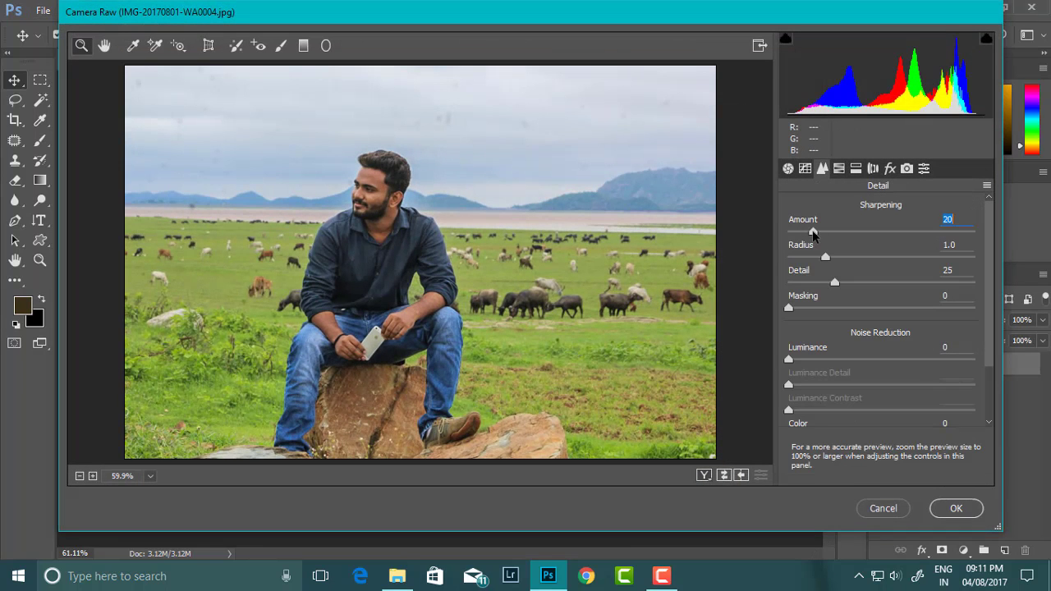
{"action": "left_click", "coordinate": [955, 509]}
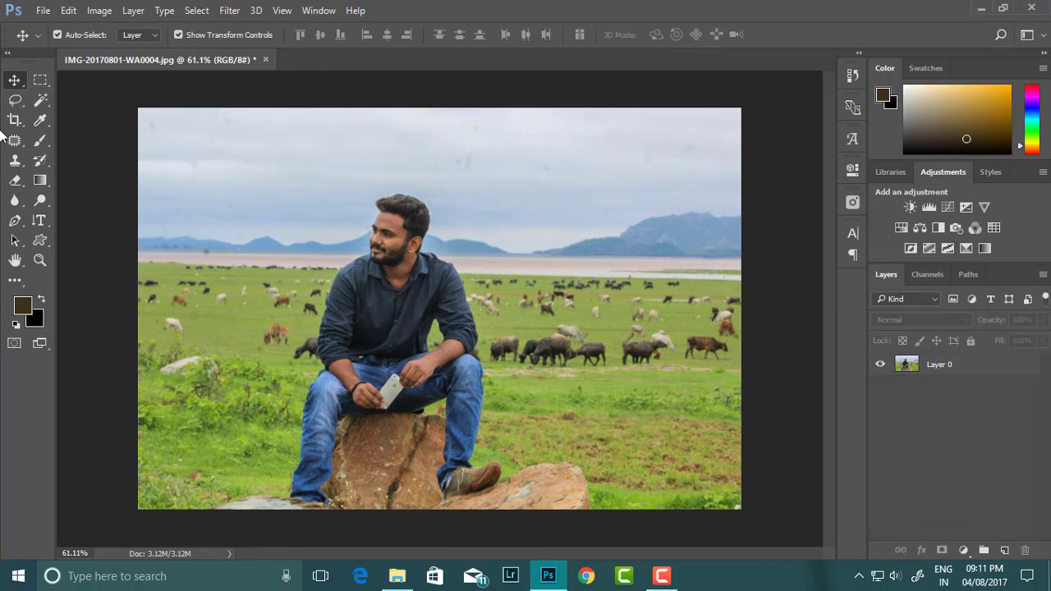
With the Quick Selection Tool on Layer 0, select the man's head, shirt and arms
{"action": "left_click", "coordinate": [41, 142]}
{"action": "left_click", "coordinate": [40, 100]}
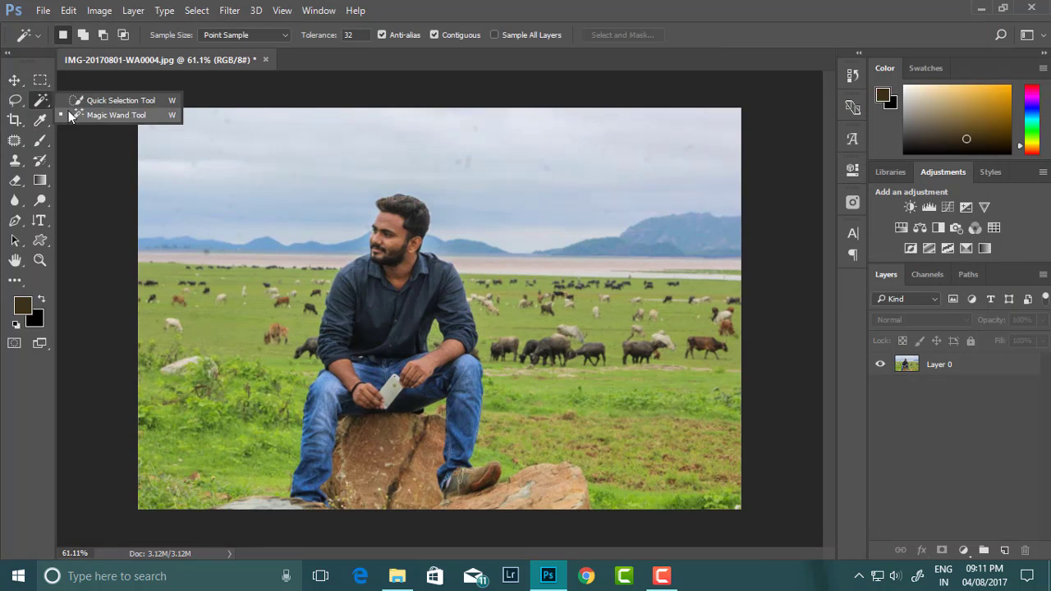
{"action": "left_click", "coordinate": [91, 101]}
{"action": "left_click", "coordinate": [154, 35]}
{"action": "left_click", "coordinate": [379, 225]}
{"action": "left_click", "coordinate": [528, 227]}
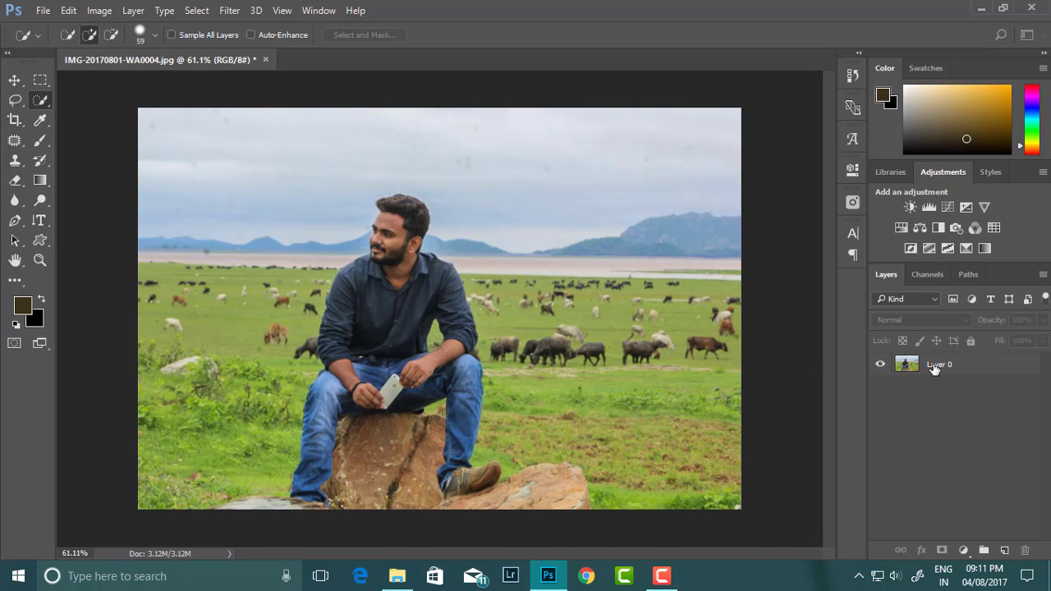
{"action": "left_click", "coordinate": [935, 367]}
{"action": "mouse_move", "coordinate": [395, 231]}
{"action": "left_mouse_down"}
{"action": "mouse_move", "coordinate": [329, 416]}
{"action": "mouse_move", "coordinate": [320, 497]}
{"action": "mouse_move", "coordinate": [258, 522]}
{"action": "mouse_move", "coordinate": [221, 520]}
{"action": "mouse_move", "coordinate": [329, 517]}
{"action": "mouse_move", "coordinate": [366, 448]}
{"action": "mouse_move", "coordinate": [479, 509]}
{"action": "mouse_move", "coordinate": [459, 399]}
{"action": "left_mouse_up"}
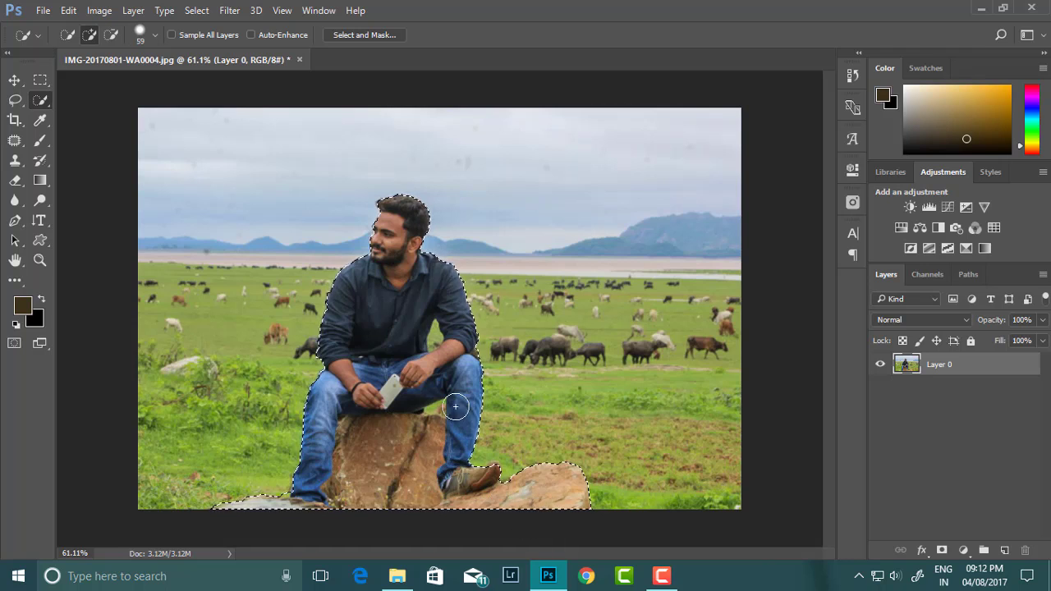
Shrink the brush to 11 px and subtract the grass gap by the knee
{"action": "scroll", "coordinate": [432, 278], "scroll_direction": "up", "scroll_amount": 5}
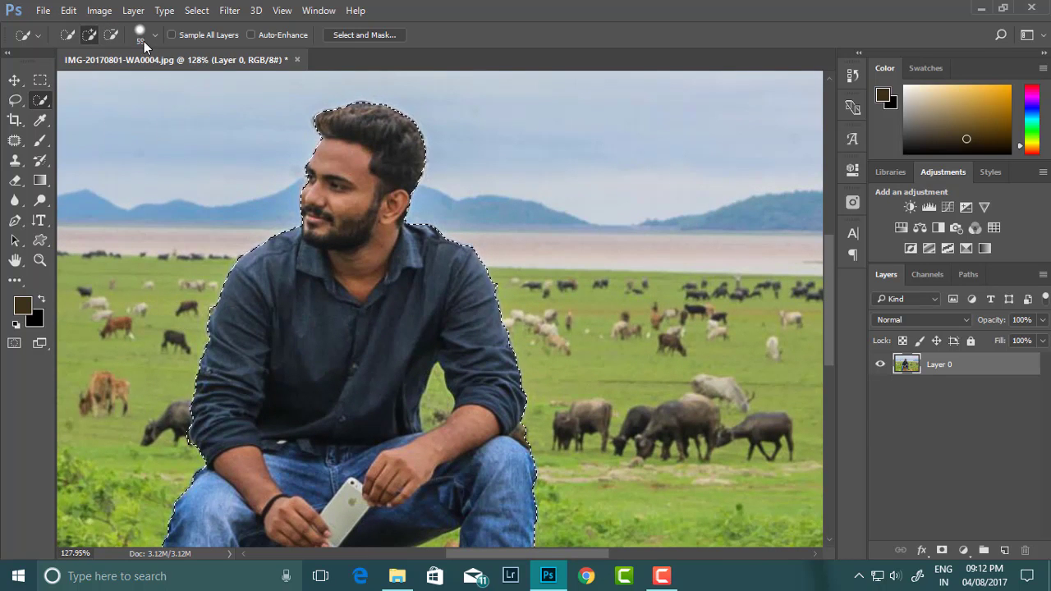
{"action": "left_click", "coordinate": [153, 35]}
{"action": "left_click_drag", "start_coordinate": [103, 79], "coordinate": [79, 79]}
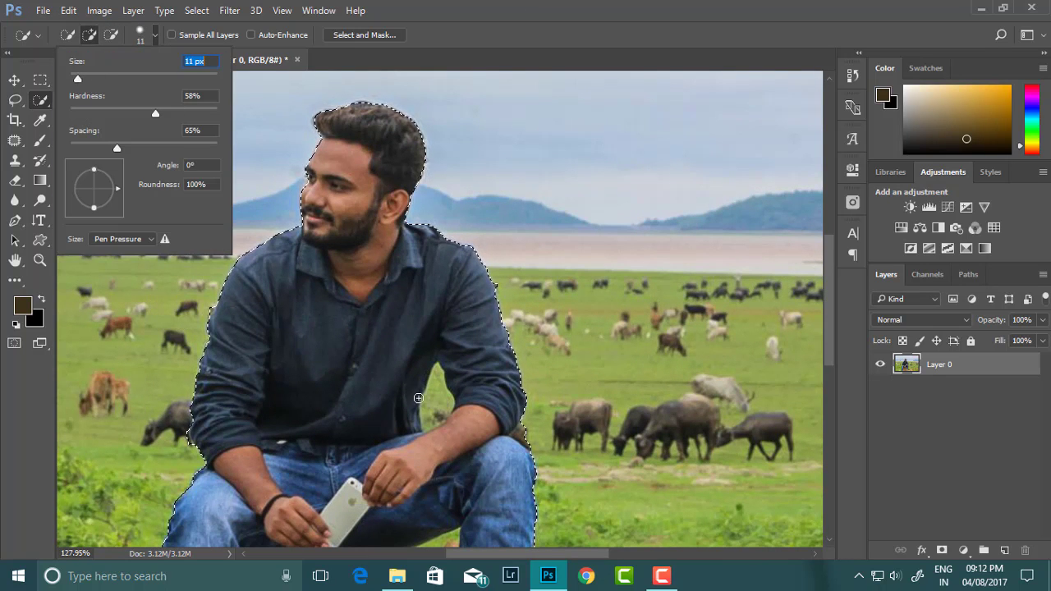
{"action": "key", "text": "Return"}
{"action": "scroll", "coordinate": [450, 431], "scroll_direction": "down", "scroll_amount": 3}
{"action": "scroll", "coordinate": [450, 419], "scroll_direction": "down", "scroll_amount": 3}
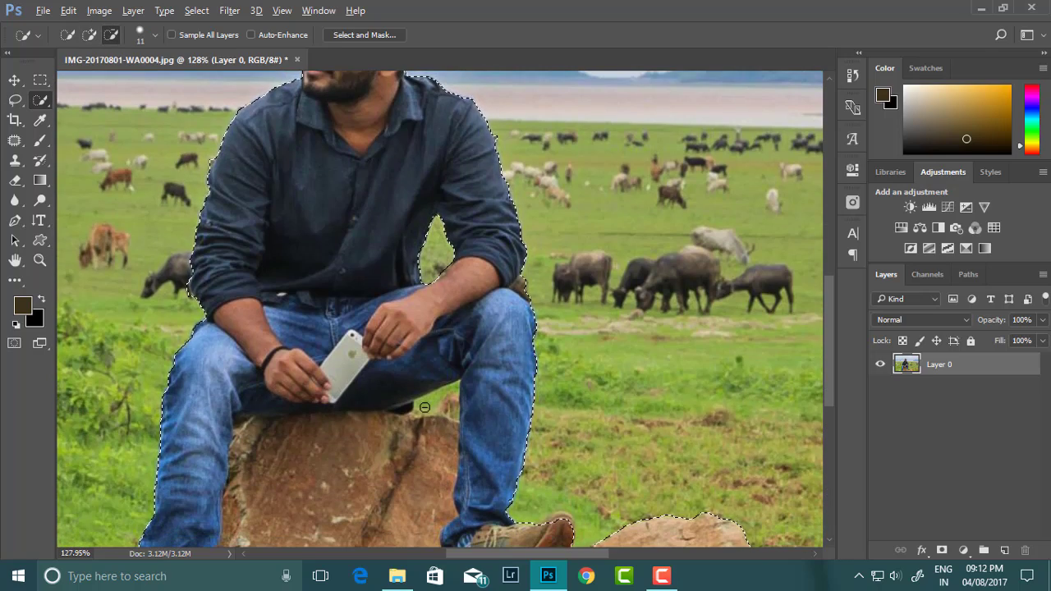
{"action": "scroll", "coordinate": [450, 404], "scroll_direction": "down", "scroll_amount": 2}
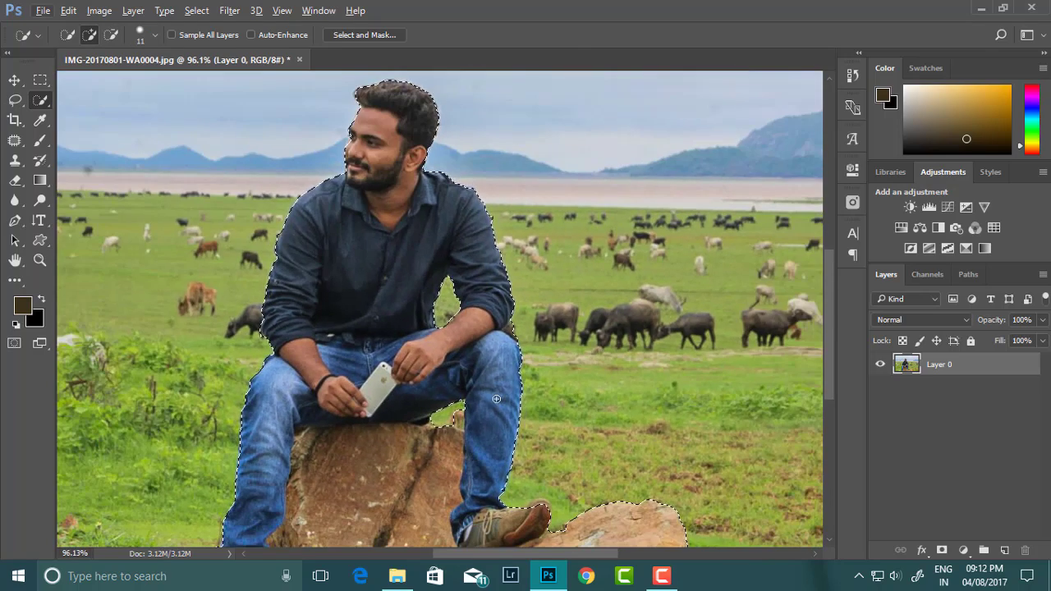
{"action": "scroll", "coordinate": [498, 327], "scroll_direction": "up", "scroll_amount": 4}
{"action": "left_click_drag", "start_coordinate": [498, 327], "coordinate": [524, 352]}
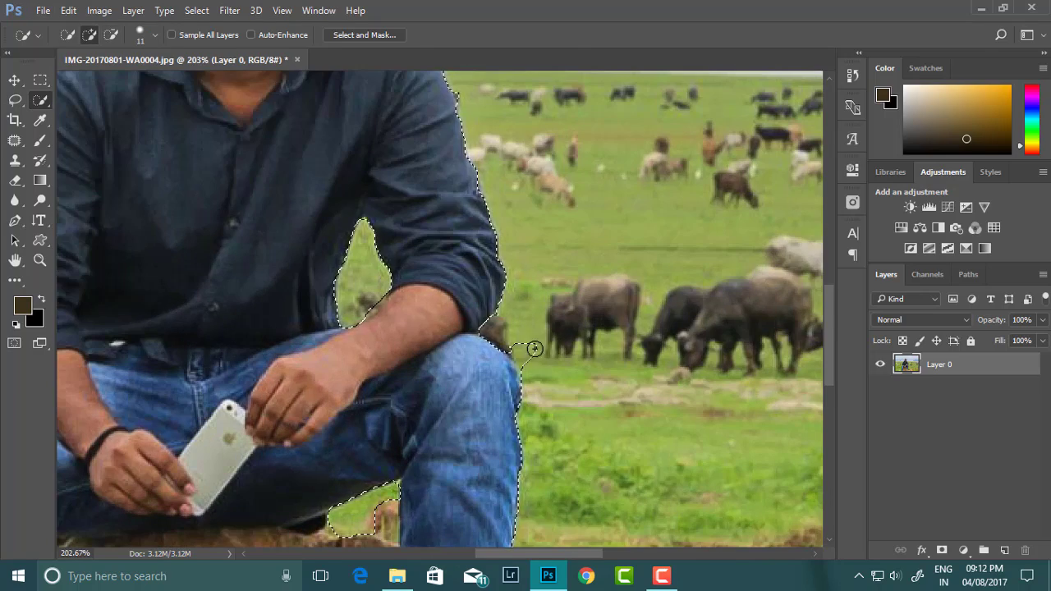
Add the top of the shoe to the selection and inspect the selection edges
{"action": "scroll", "coordinate": [523, 364], "scroll_direction": "down", "scroll_amount": 3}
{"action": "scroll", "coordinate": [523, 364], "scroll_direction": "down", "scroll_amount": 2}
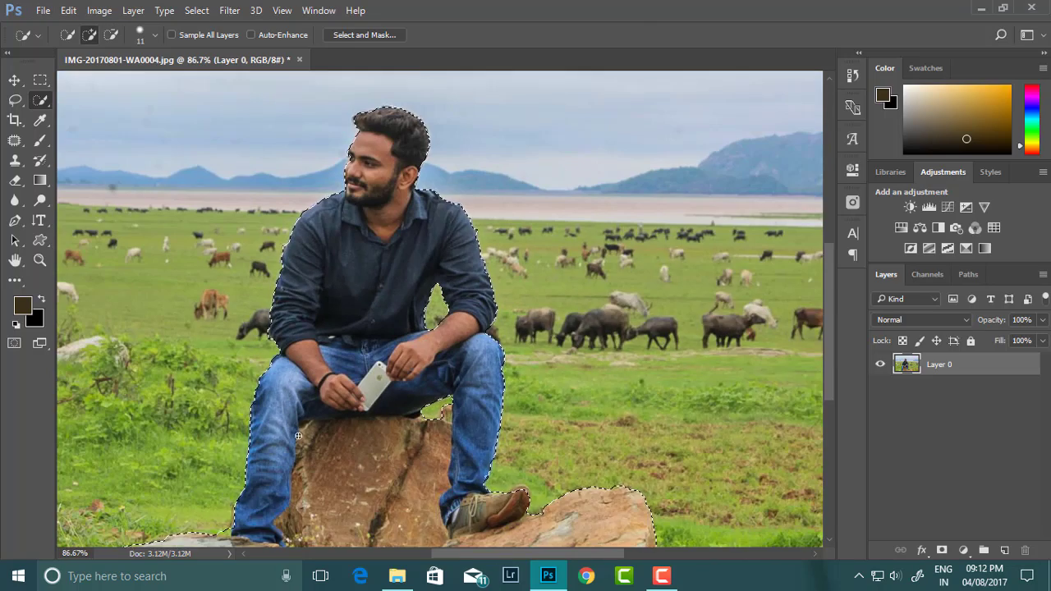
{"action": "scroll", "coordinate": [509, 410], "scroll_direction": "down", "scroll_amount": 1}
{"action": "scroll", "coordinate": [499, 441], "scroll_direction": "up", "scroll_amount": 3}
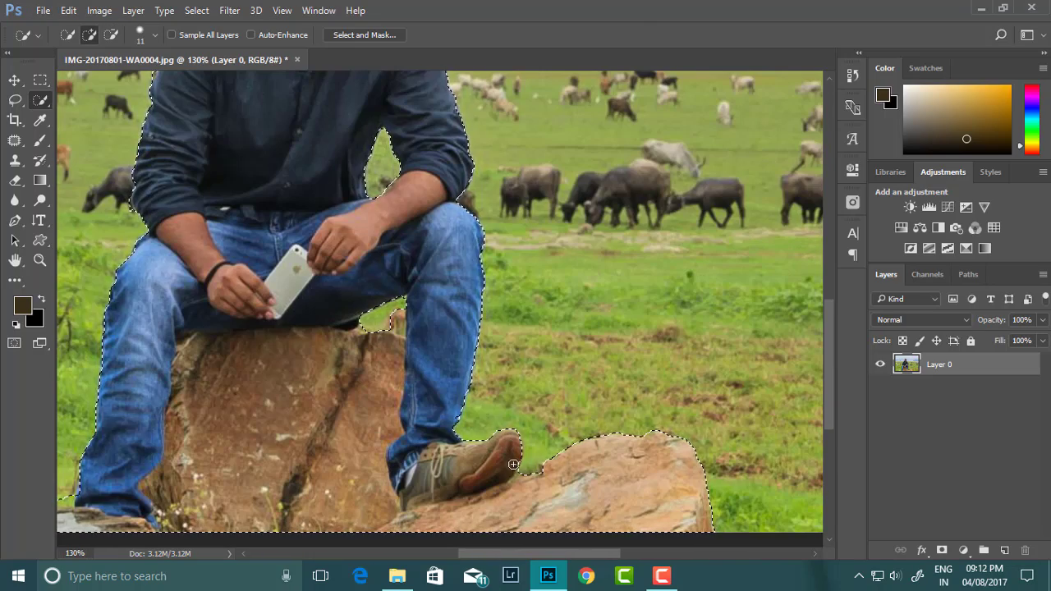
{"action": "left_click_drag", "start_coordinate": [499, 441], "coordinate": [510, 481]}
{"action": "scroll", "coordinate": [511, 481], "scroll_direction": "down", "scroll_amount": 3}
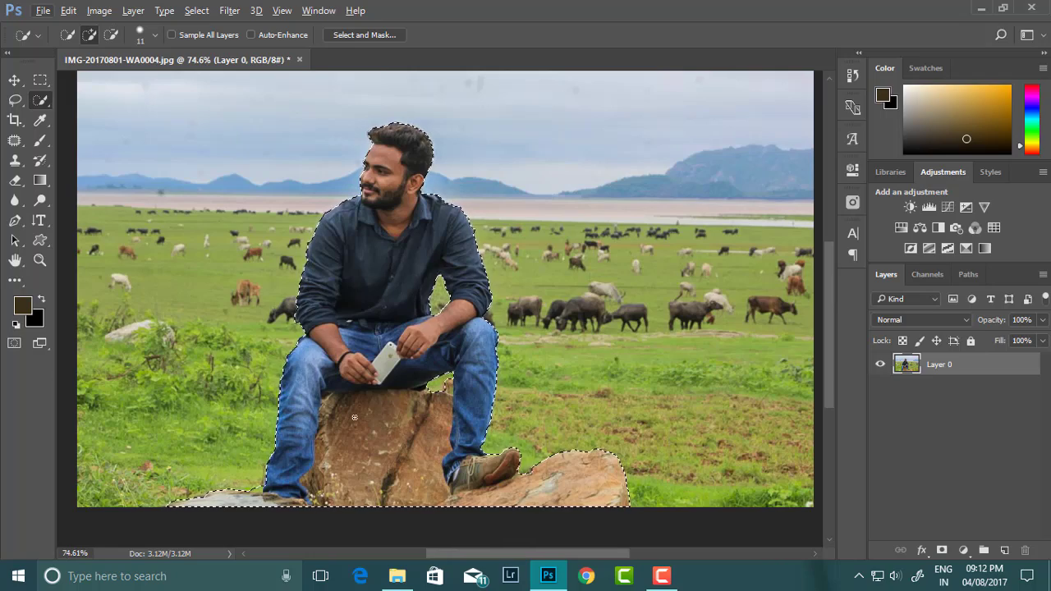
{"action": "scroll", "coordinate": [377, 178], "scroll_direction": "up", "scroll_amount": 3}
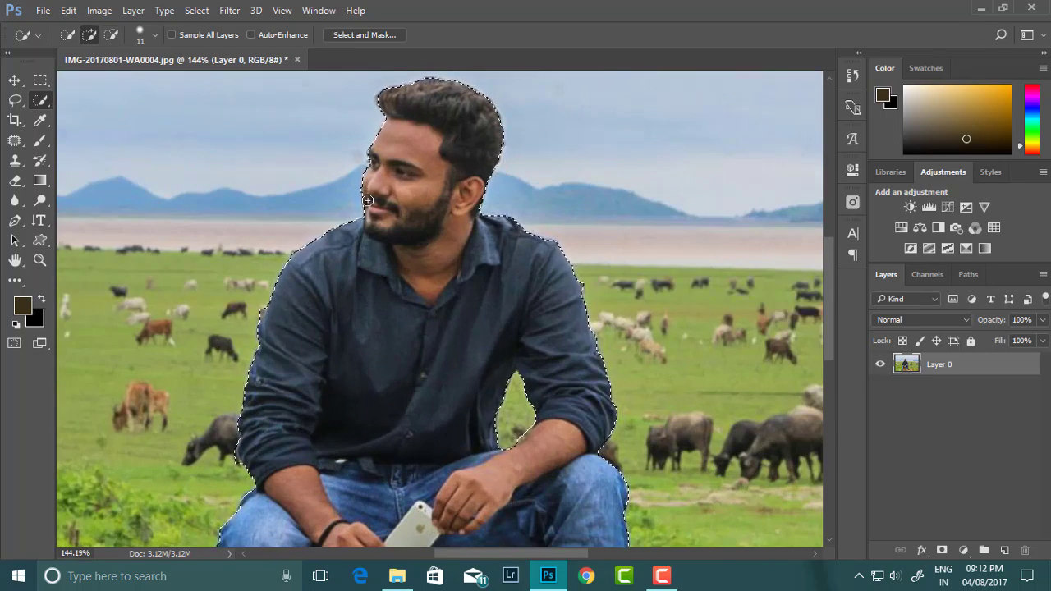
{"action": "scroll", "coordinate": [377, 178], "scroll_direction": "up", "scroll_amount": 2}
{"action": "scroll", "coordinate": [380, 168], "scroll_direction": "down", "scroll_amount": 1}
{"action": "scroll", "coordinate": [353, 221], "scroll_direction": "down", "scroll_amount": 2}
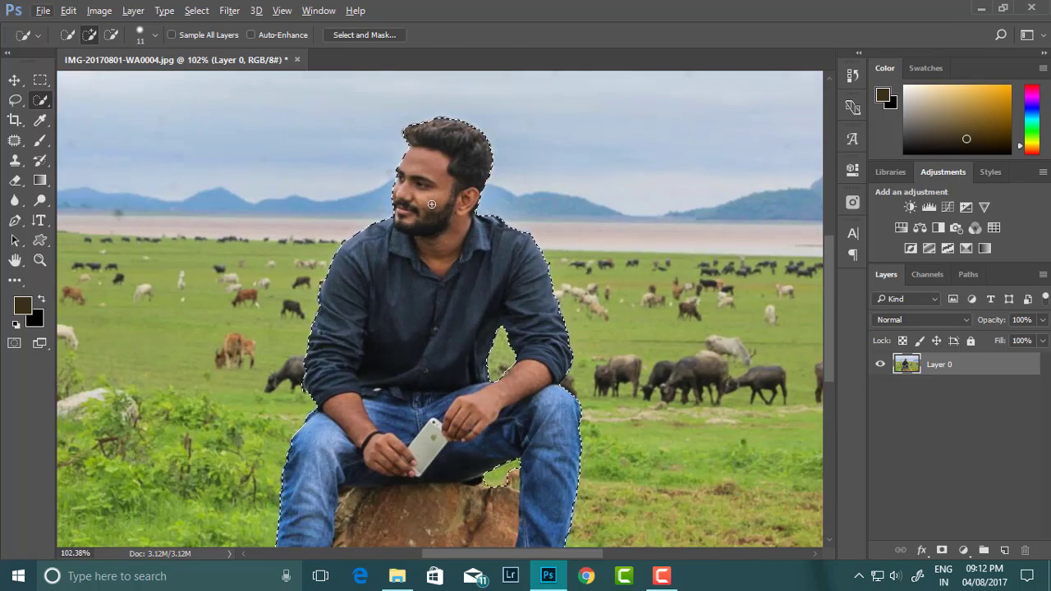
{"action": "scroll", "coordinate": [329, 296], "scroll_direction": "up", "scroll_amount": 2}
{"action": "scroll", "coordinate": [316, 275], "scroll_direction": "up", "scroll_amount": 1}
{"action": "scroll", "coordinate": [340, 329], "scroll_direction": "down", "scroll_amount": 2}
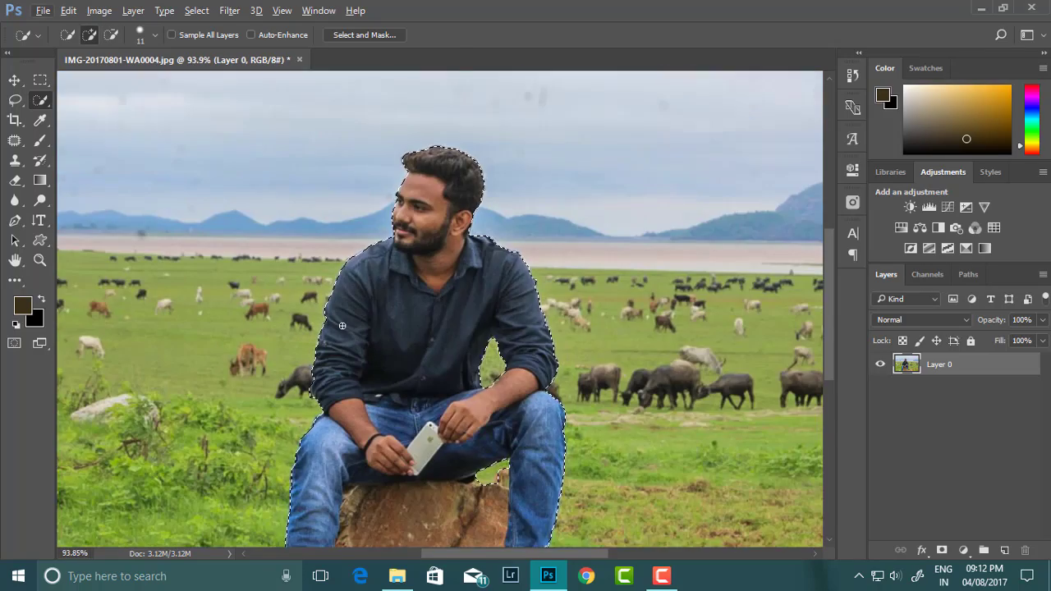
{"action": "scroll", "coordinate": [328, 353], "scroll_direction": "up", "scroll_amount": 1}
{"action": "scroll", "coordinate": [321, 377], "scroll_direction": "up", "scroll_amount": 2}
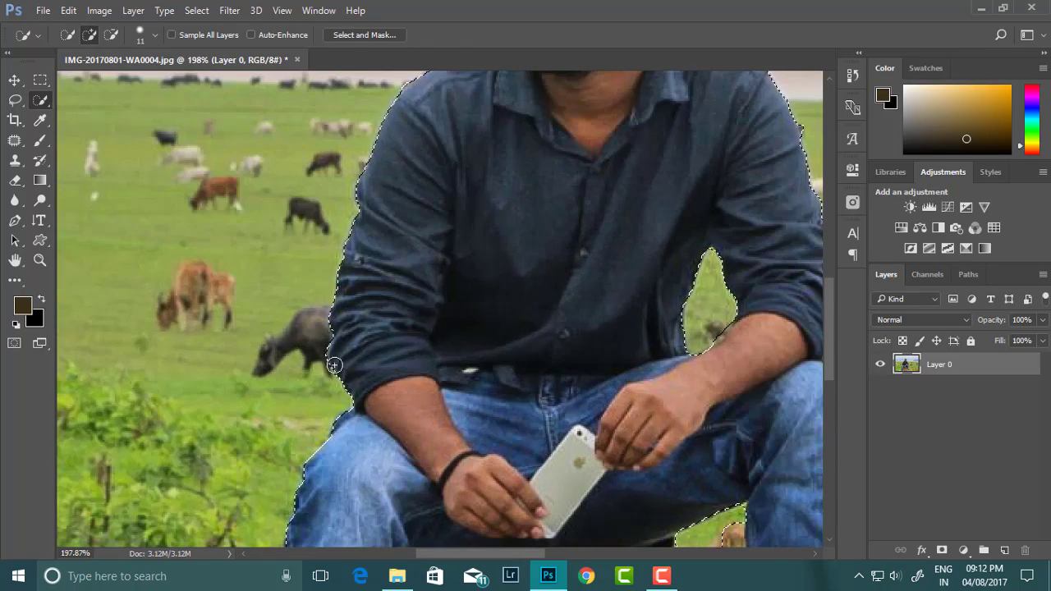
{"action": "scroll", "coordinate": [328, 364], "scroll_direction": "down", "scroll_amount": 3}
In Select and Mask, reduce Feather to 0.9 px, shift the edge out 16%, and apply
{"action": "left_click", "coordinate": [371, 36]}
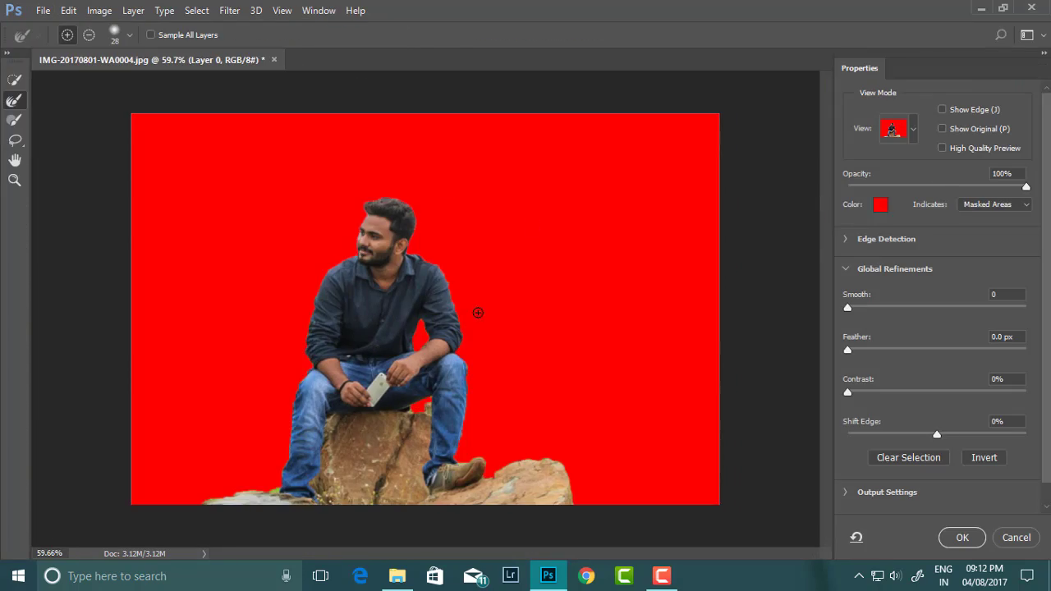
{"action": "scroll", "coordinate": [493, 289], "scroll_direction": "down", "scroll_amount": 1}
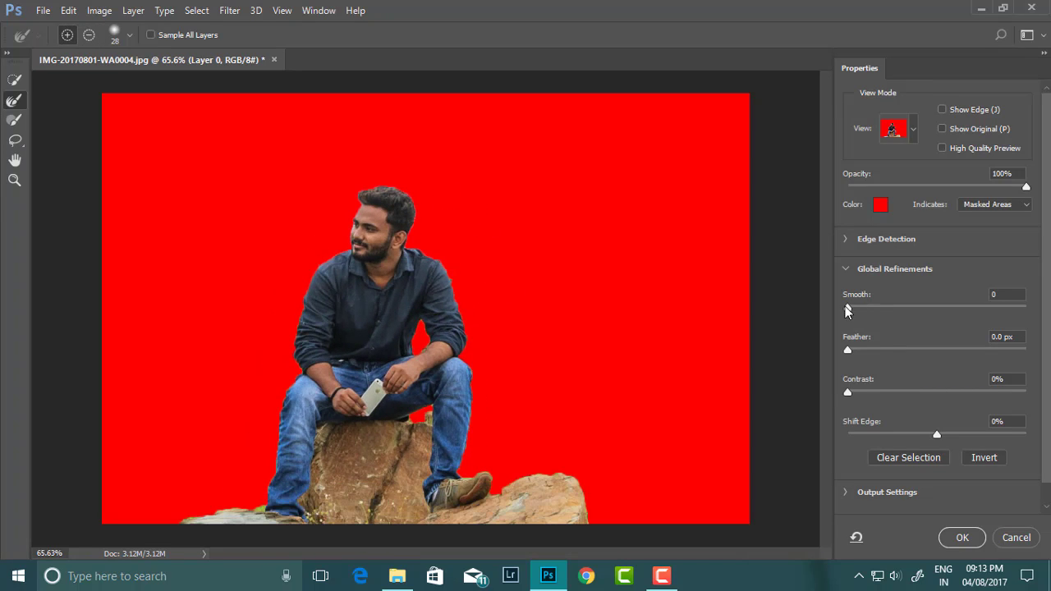
{"action": "left_click_drag", "start_coordinate": [861, 349], "coordinate": [856, 351]}
{"action": "left_click_drag", "start_coordinate": [910, 434], "coordinate": [952, 436]}
{"action": "left_click", "coordinate": [998, 544]}
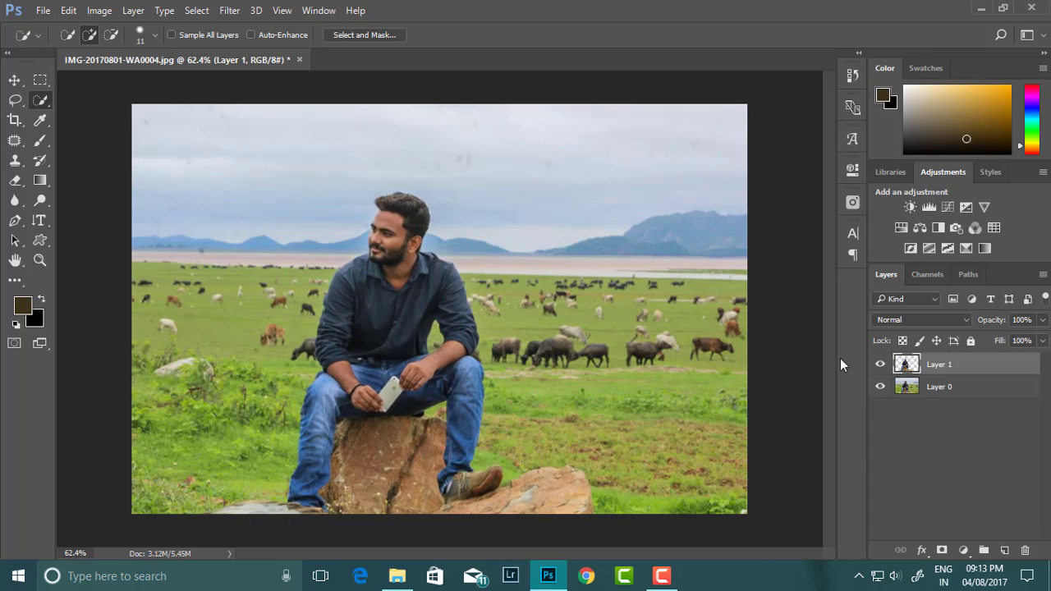
Toggle Layer 0's visibility to compare the cut-out man against the background
{"action": "left_click", "coordinate": [879, 387]}
{"action": "scroll", "coordinate": [395, 214], "scroll_direction": "up", "scroll_amount": 3}
{"action": "scroll", "coordinate": [395, 215], "scroll_direction": "down", "scroll_amount": 3}
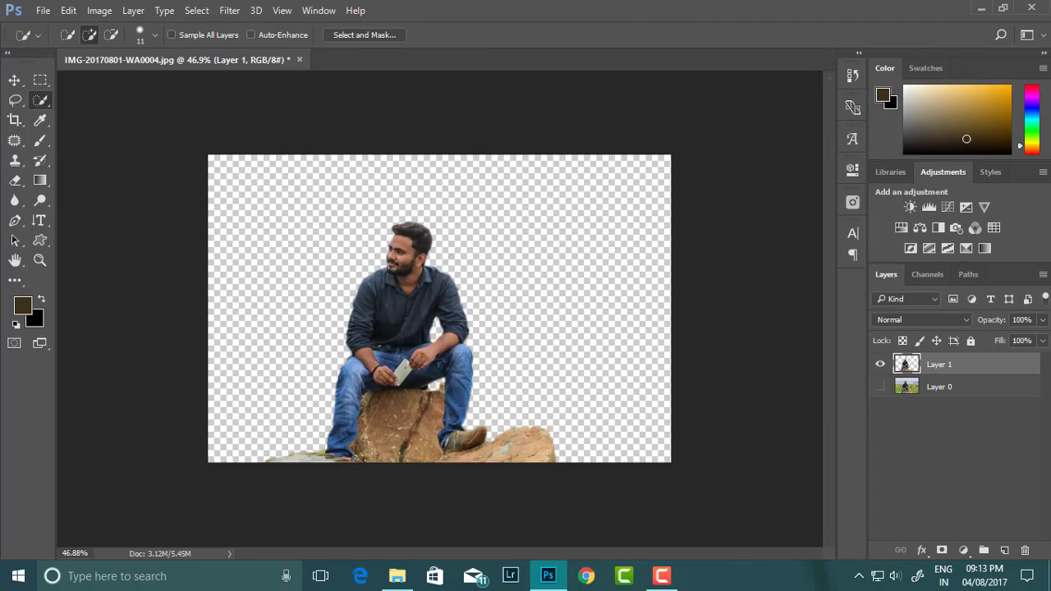
{"action": "scroll", "coordinate": [395, 214], "scroll_direction": "up", "scroll_amount": 3}
{"action": "scroll", "coordinate": [395, 215], "scroll_direction": "up", "scroll_amount": 3}
{"action": "scroll", "coordinate": [450, 262], "scroll_direction": "down", "scroll_amount": 5}
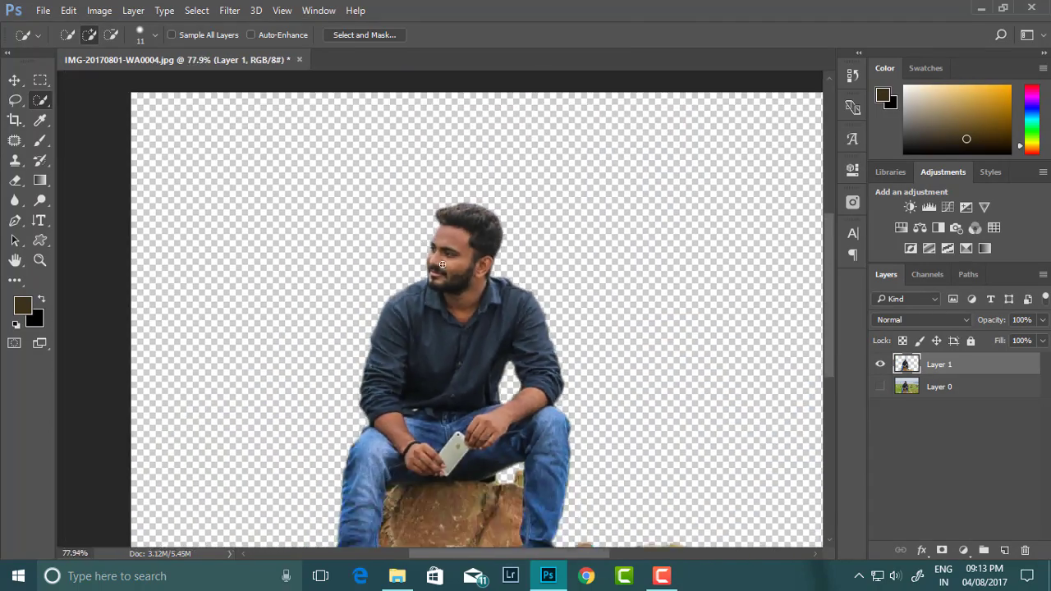
{"action": "left_click", "coordinate": [880, 387]}
{"action": "scroll", "coordinate": [914, 396], "scroll_direction": "down", "scroll_amount": 1}
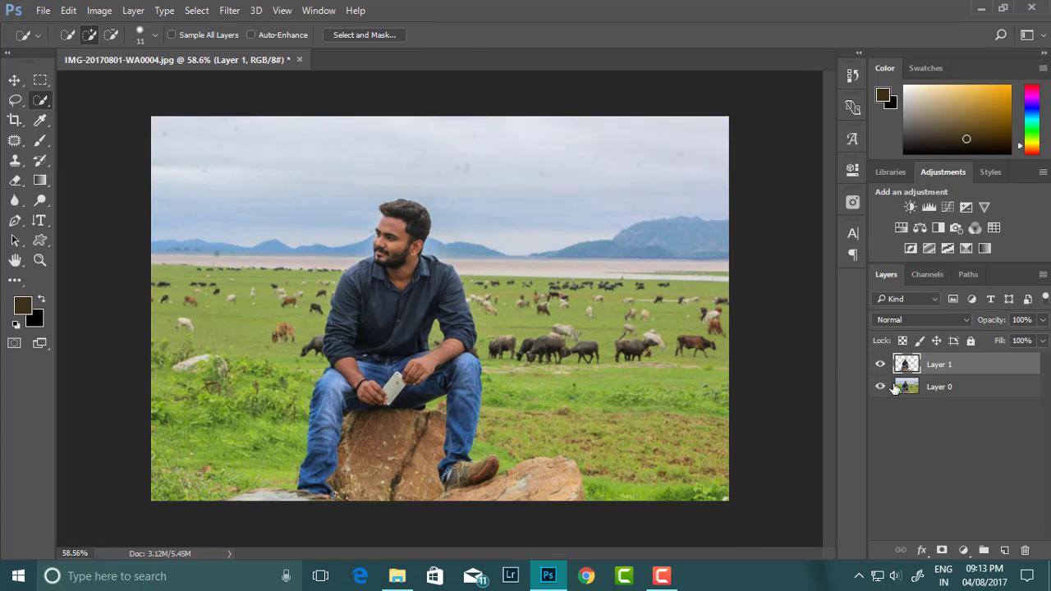
Load the man's outline as a selection and Content-Aware fill it on Layer 0
{"action": "left_click", "coordinate": [905, 365], "text": "ctrl"}
{"action": "left_click", "coordinate": [936, 387]}
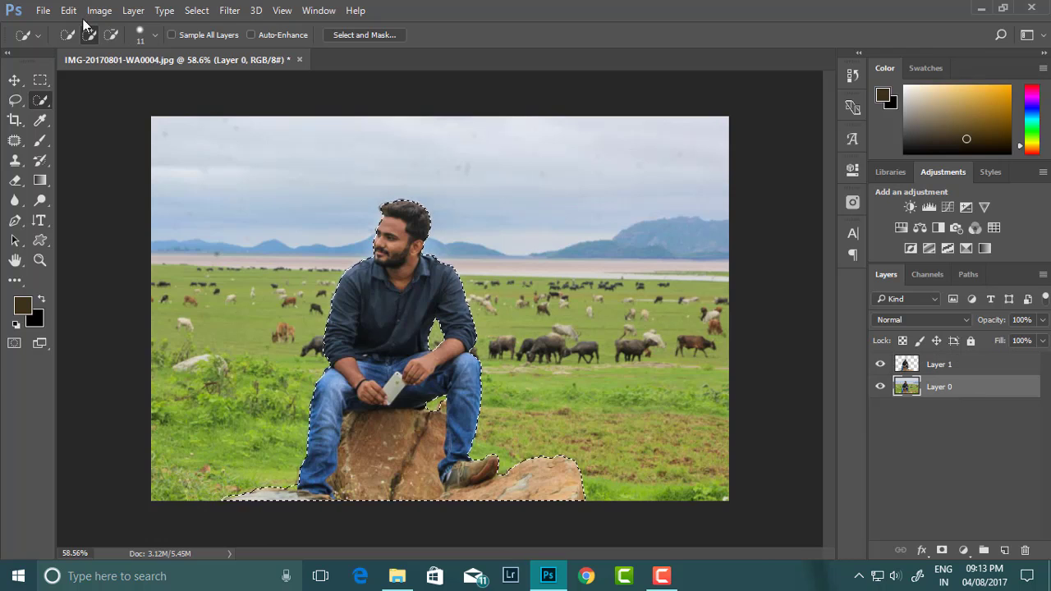
{"action": "left_click", "coordinate": [68, 10]}
{"action": "left_click", "coordinate": [105, 241]}
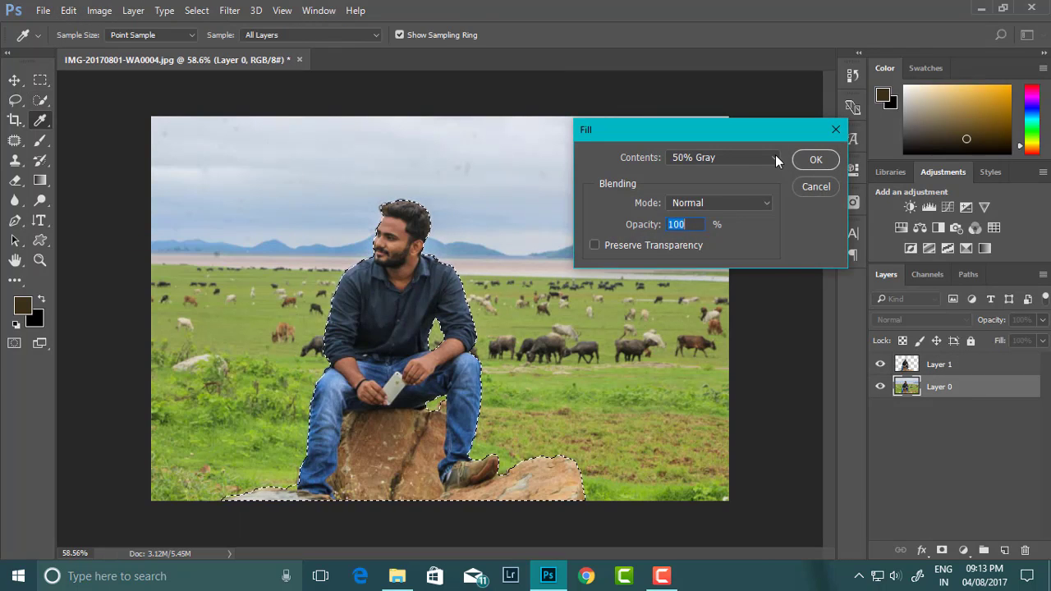
{"action": "left_click", "coordinate": [722, 157]}
{"action": "left_click", "coordinate": [701, 214]}
{"action": "left_click", "coordinate": [815, 160]}
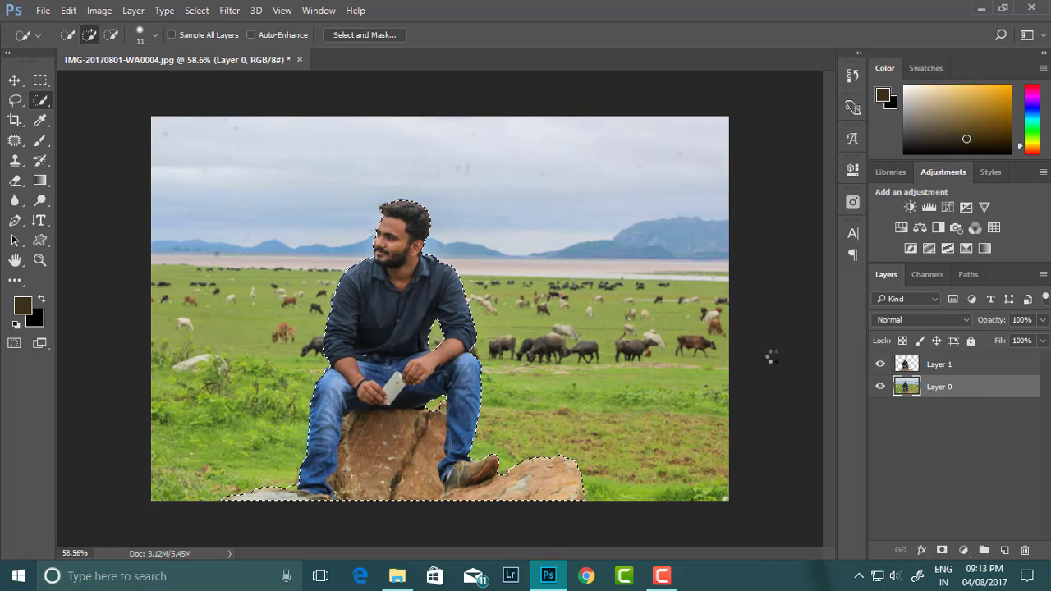
Deselect and hide the cut-out man layer
{"action": "key", "text": "m"}
{"action": "left_click", "coordinate": [454, 287]}
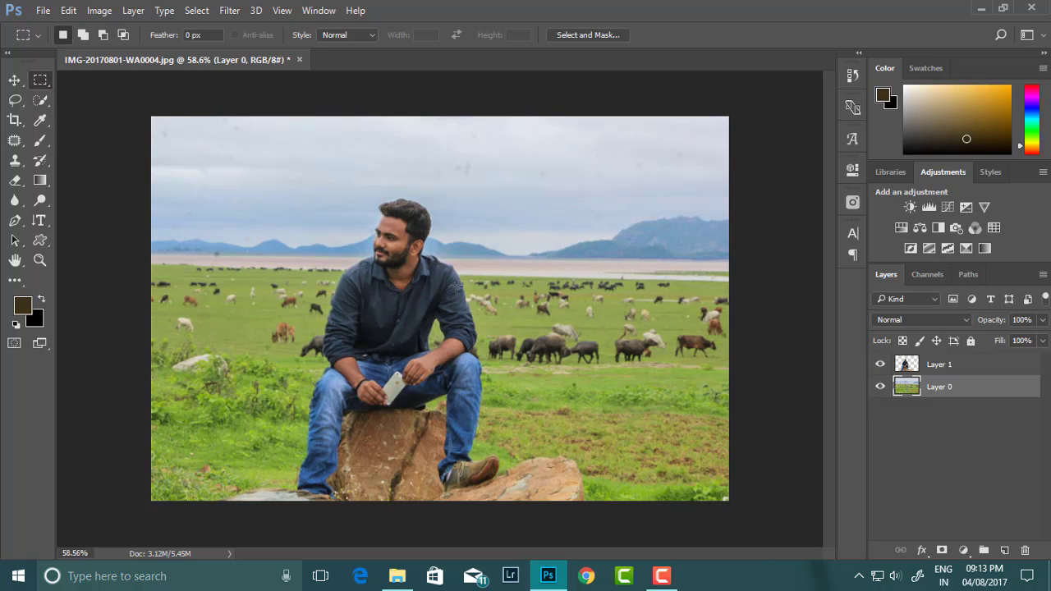
{"action": "left_click", "coordinate": [880, 364]}
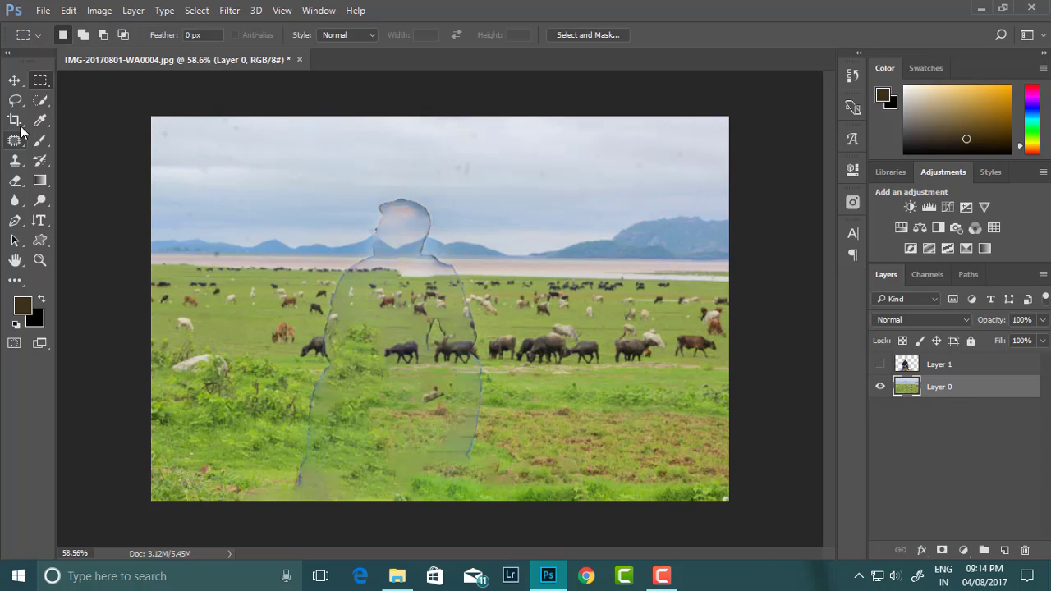
Set the Clone Stamp to 78 px, 0% hardness, 97% opacity, and clone sky over the head outline
{"action": "left_click", "coordinate": [15, 161]}
{"action": "scroll", "coordinate": [364, 211], "scroll_direction": "up", "scroll_amount": 2}
{"action": "right_click", "coordinate": [402, 215]}
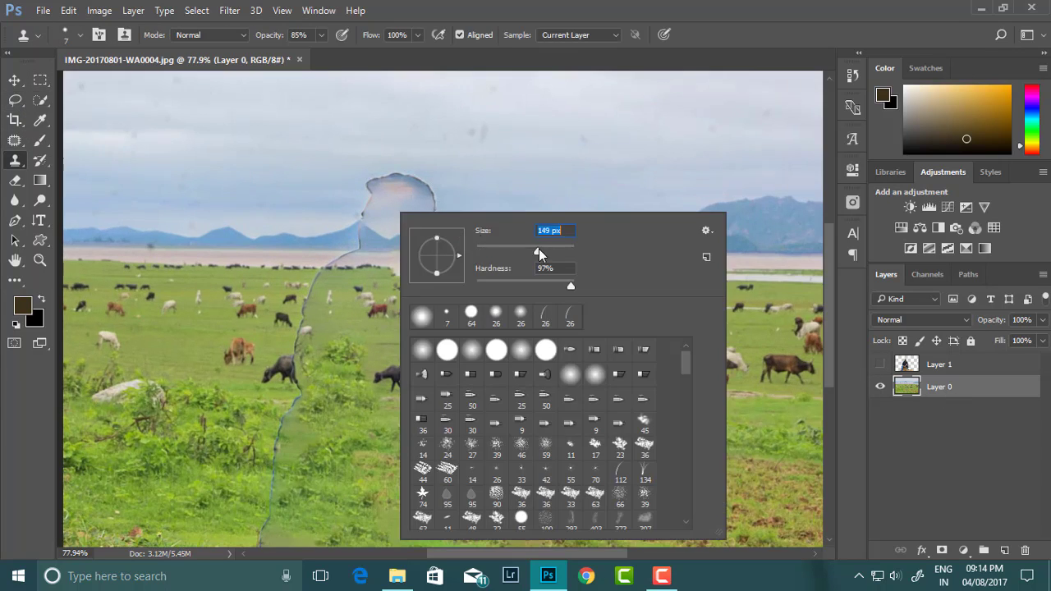
{"action": "left_click_drag", "start_coordinate": [539, 255], "coordinate": [503, 251]}
{"action": "key", "text": "Return"}
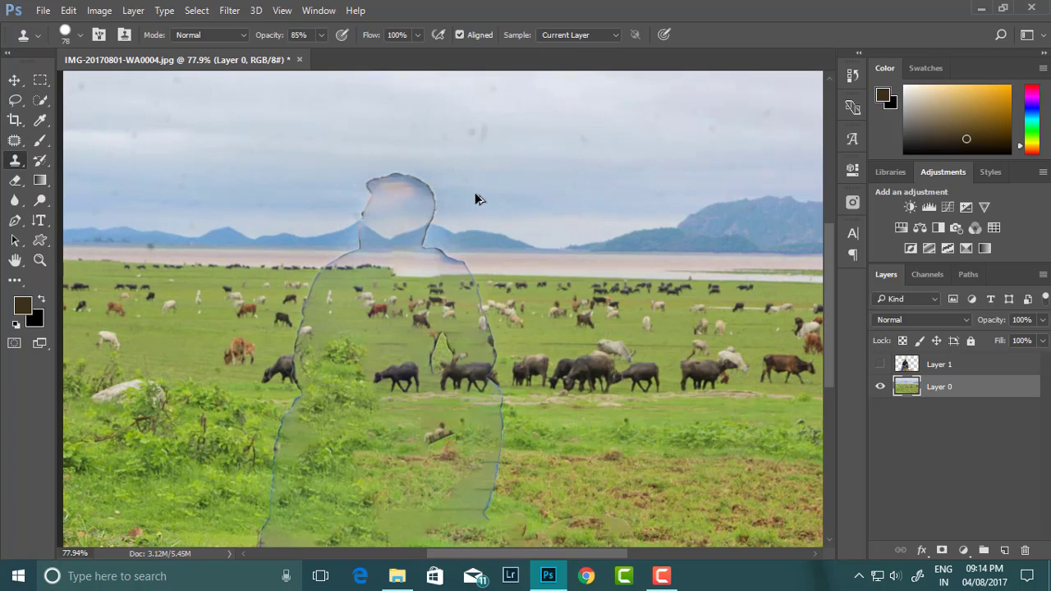
{"action": "left_click_drag", "start_coordinate": [320, 35], "coordinate": [335, 54]}
{"action": "right_click", "coordinate": [430, 212]}
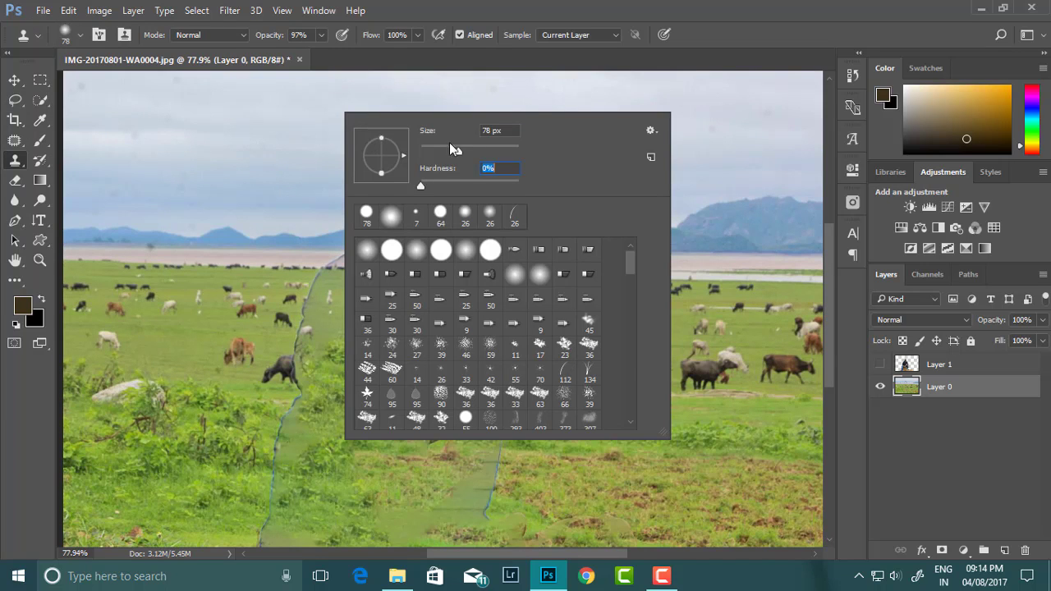
{"action": "key", "text": "Return"}
{"action": "left_click_drag", "start_coordinate": [387, 172], "coordinate": [432, 202]}
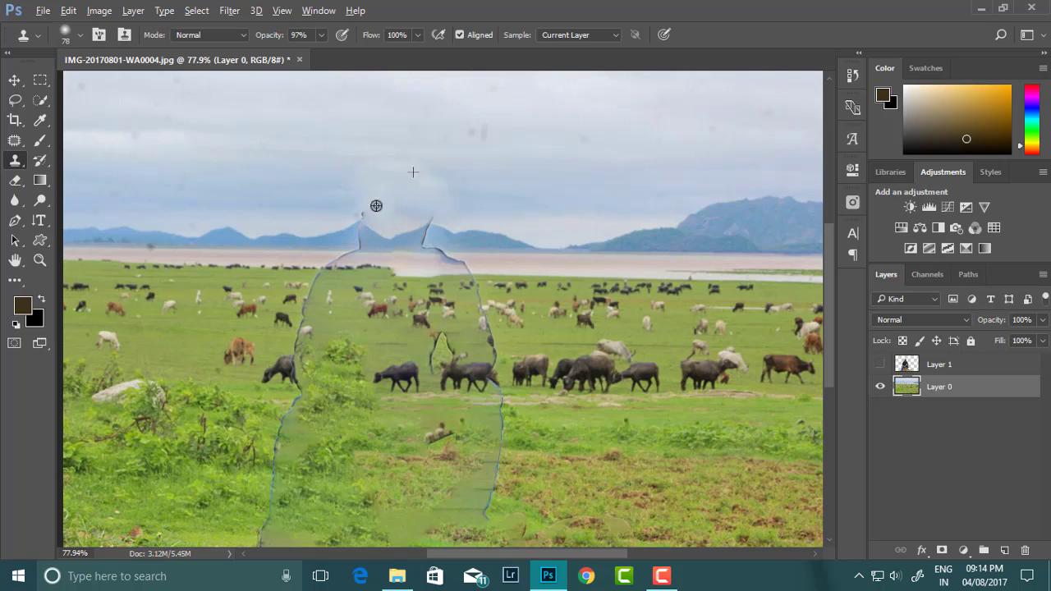
{"action": "left_click_drag", "start_coordinate": [366, 239], "coordinate": [424, 239]}
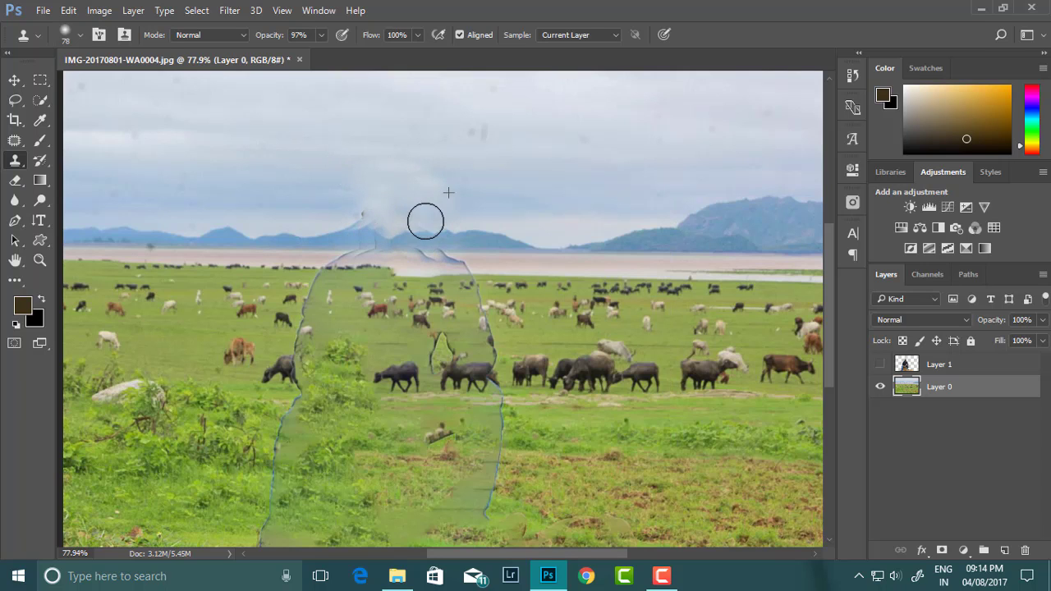
Clone grass and cattle over the left and centre seams, then launch Color Efex Pro 4
{"action": "scroll", "coordinate": [367, 205], "scroll_direction": "down", "scroll_amount": 3}
{"action": "scroll", "coordinate": [356, 228], "scroll_direction": "up", "scroll_amount": 2}
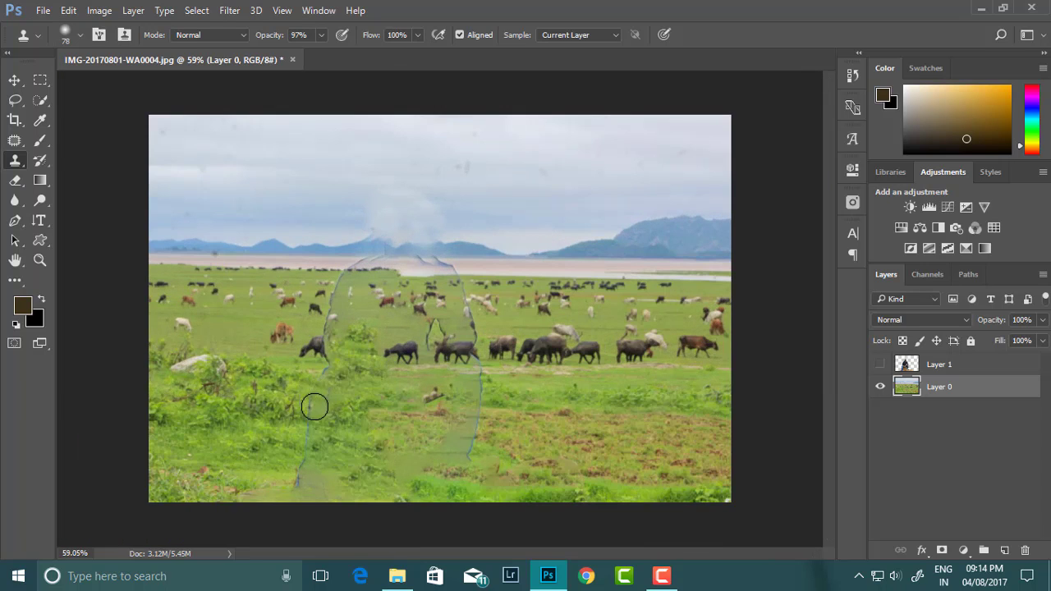
{"action": "left_click_drag", "start_coordinate": [314, 406], "coordinate": [298, 490]}
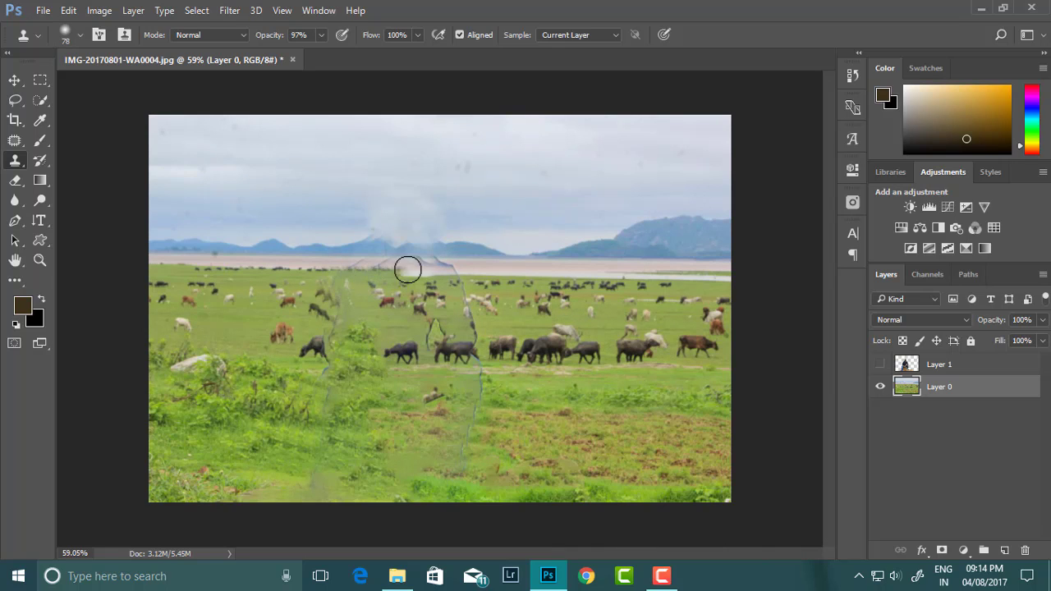
{"action": "left_click_drag", "start_coordinate": [447, 271], "coordinate": [487, 373]}
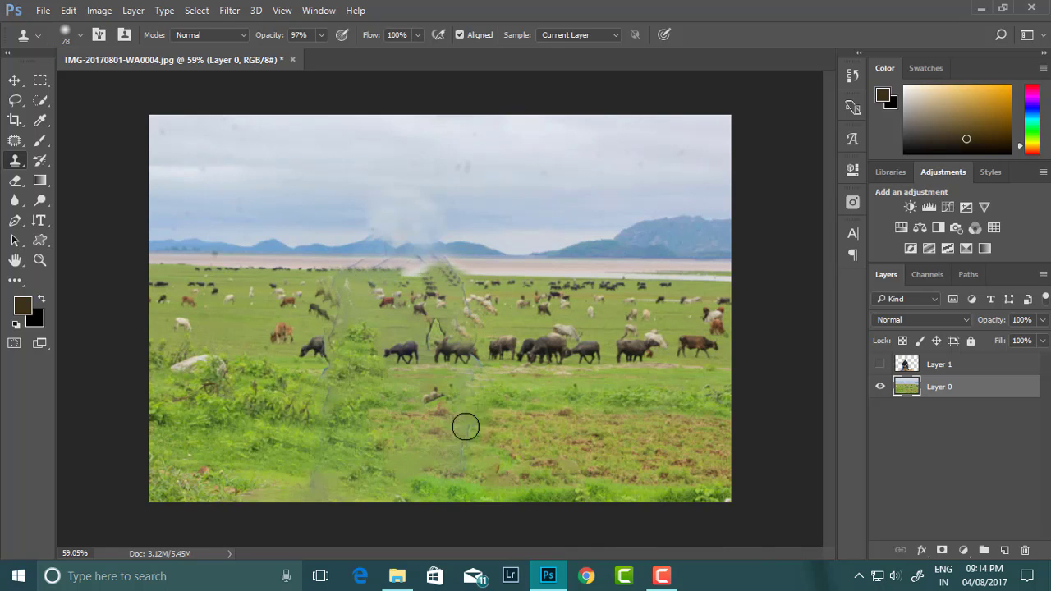
{"action": "scroll", "coordinate": [319, 390], "scroll_direction": "down", "scroll_amount": 1}
{"action": "scroll", "coordinate": [319, 389], "scroll_direction": "up", "scroll_amount": 1}
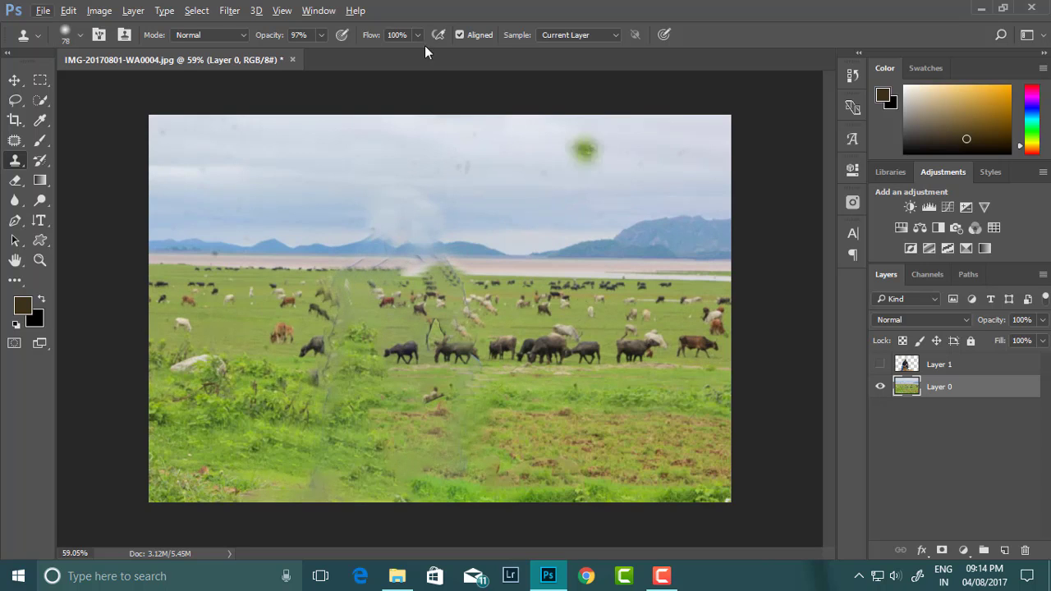
{"action": "left_click", "coordinate": [229, 10]}
{"action": "left_click", "coordinate": [492, 361]}
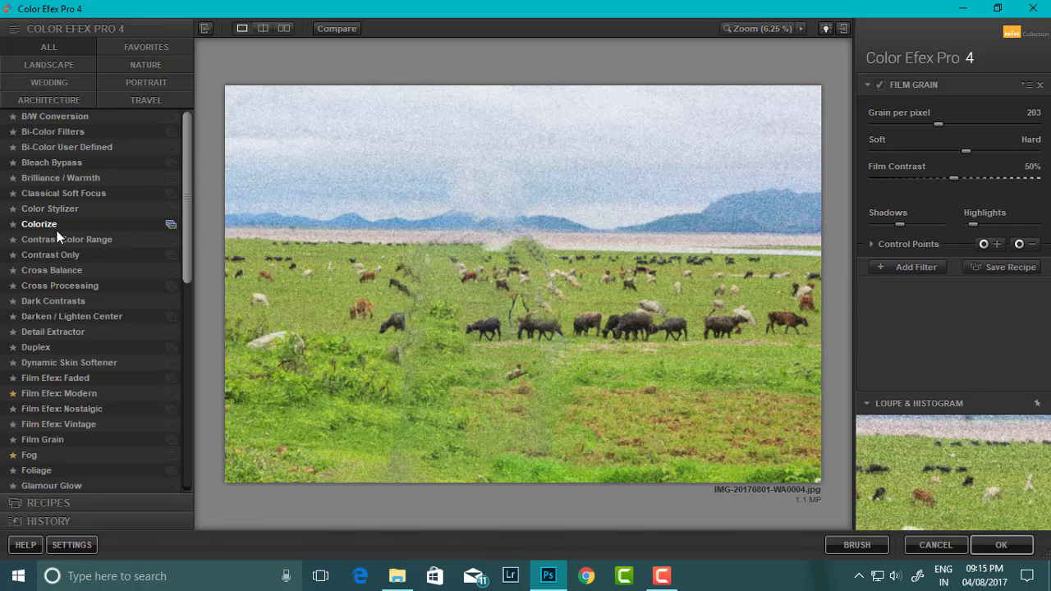
Apply Dark Contrasts with higher Saturation and Dark Detail Extractor, then add Contrast Color Range
{"action": "left_click", "coordinate": [49, 224]}
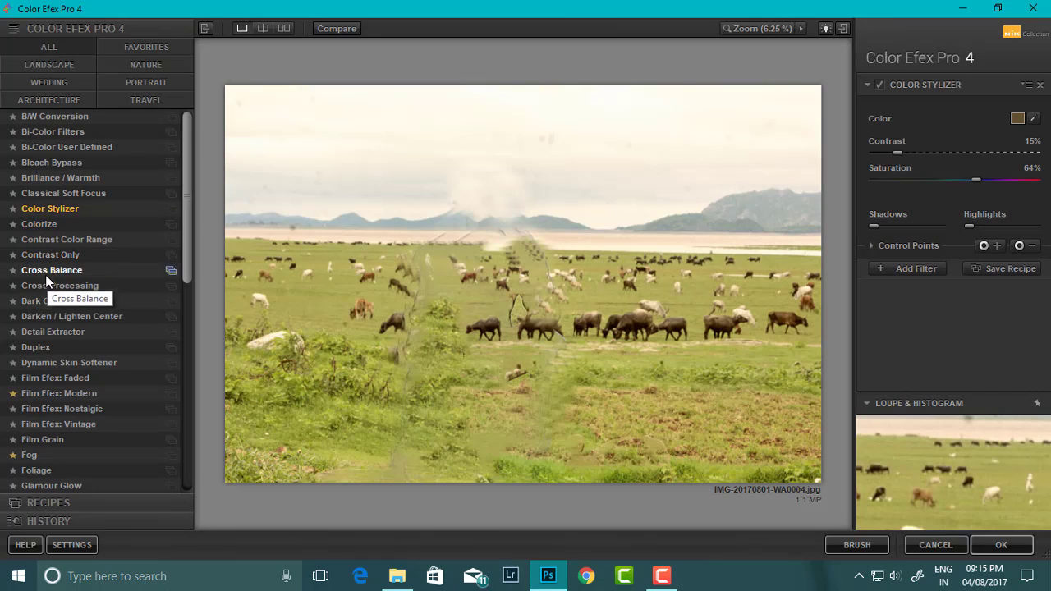
{"action": "left_click", "coordinate": [45, 301]}
{"action": "left_click_drag", "start_coordinate": [1008, 207], "coordinate": [1019, 204]}
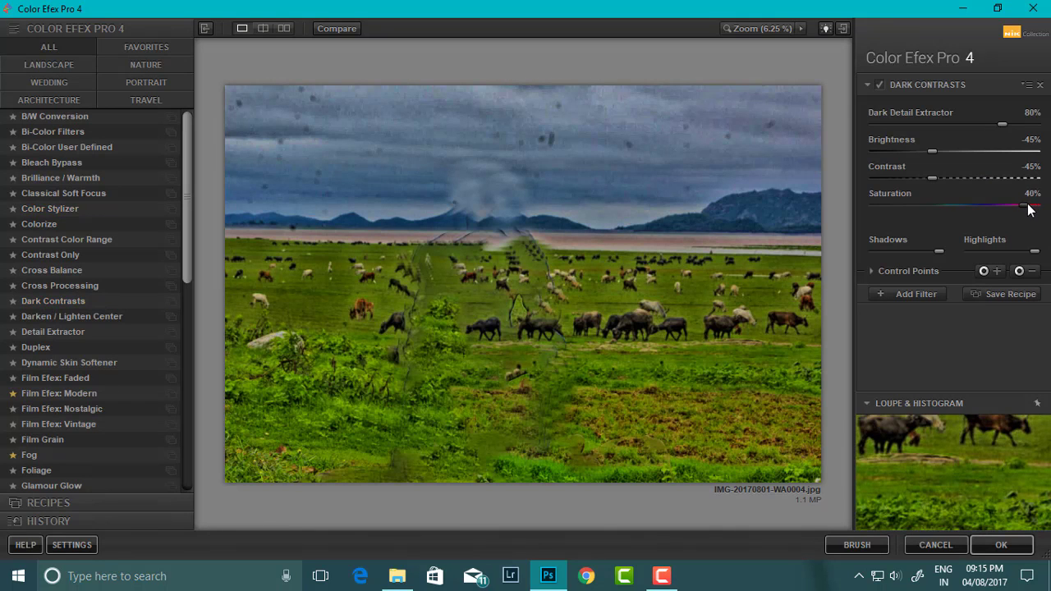
{"action": "left_click_drag", "start_coordinate": [1024, 127], "coordinate": [1027, 127]}
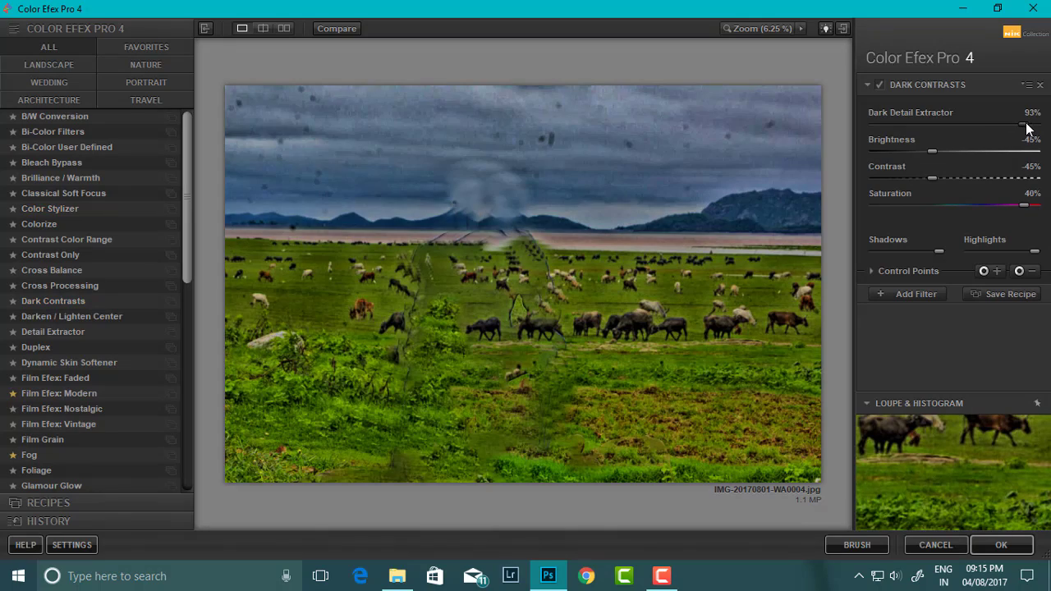
{"action": "left_click", "coordinate": [917, 294]}
{"action": "scroll", "coordinate": [74, 296], "scroll_direction": "down", "scroll_amount": 1}
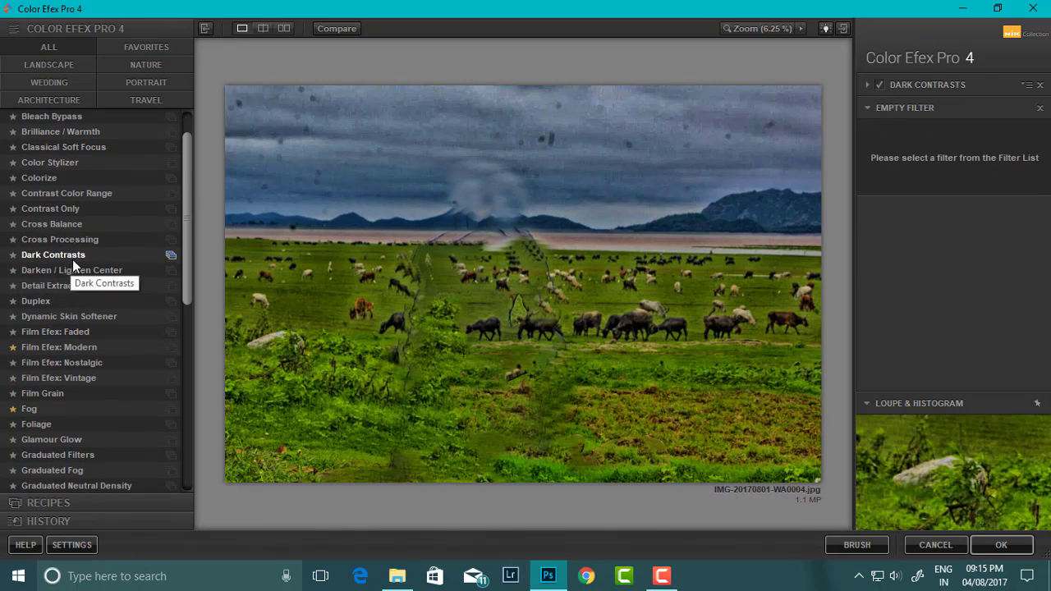
{"action": "left_click", "coordinate": [64, 196]}
{"action": "left_click", "coordinate": [897, 326]}
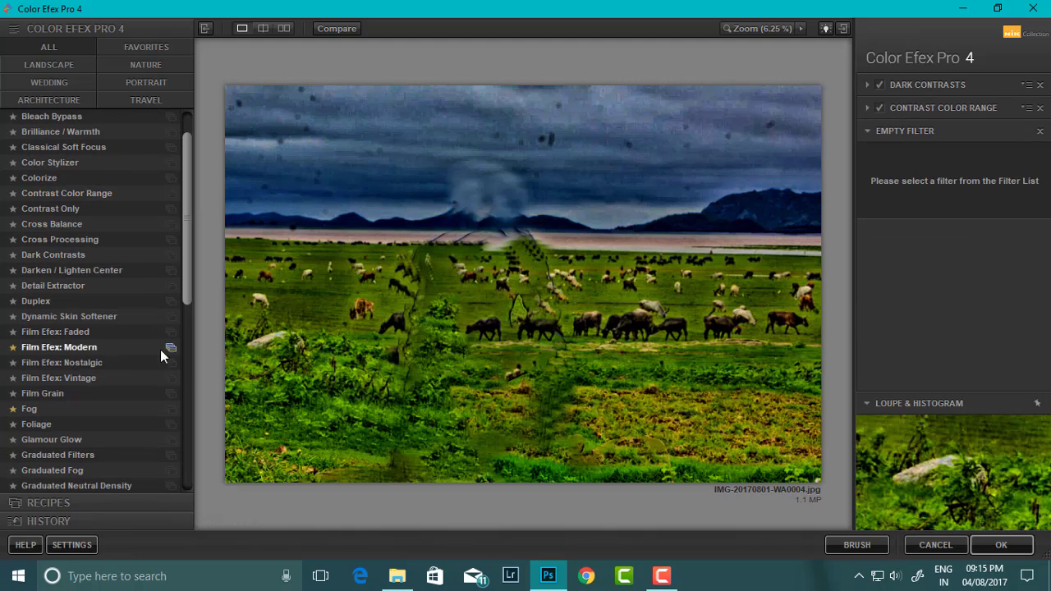
{"action": "scroll", "coordinate": [110, 359], "scroll_direction": "down", "scroll_amount": 6}
{"action": "scroll", "coordinate": [110, 359], "scroll_direction": "down", "scroll_amount": 3}
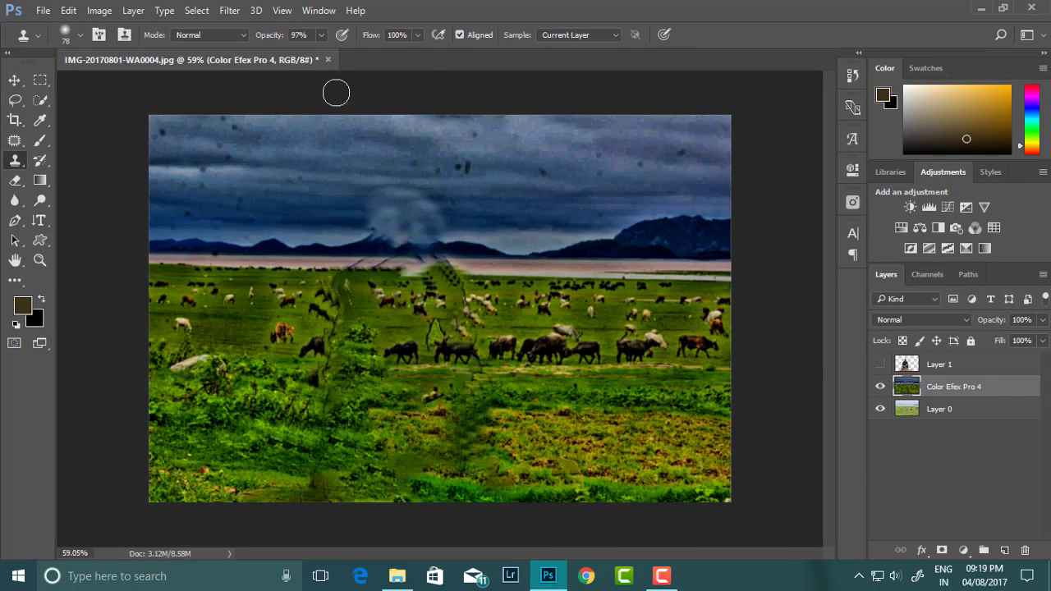
Add a Tilt-Shift blur, place its focus band over the lower field, and enable symmetric distortion
{"action": "left_click", "coordinate": [229, 10]}
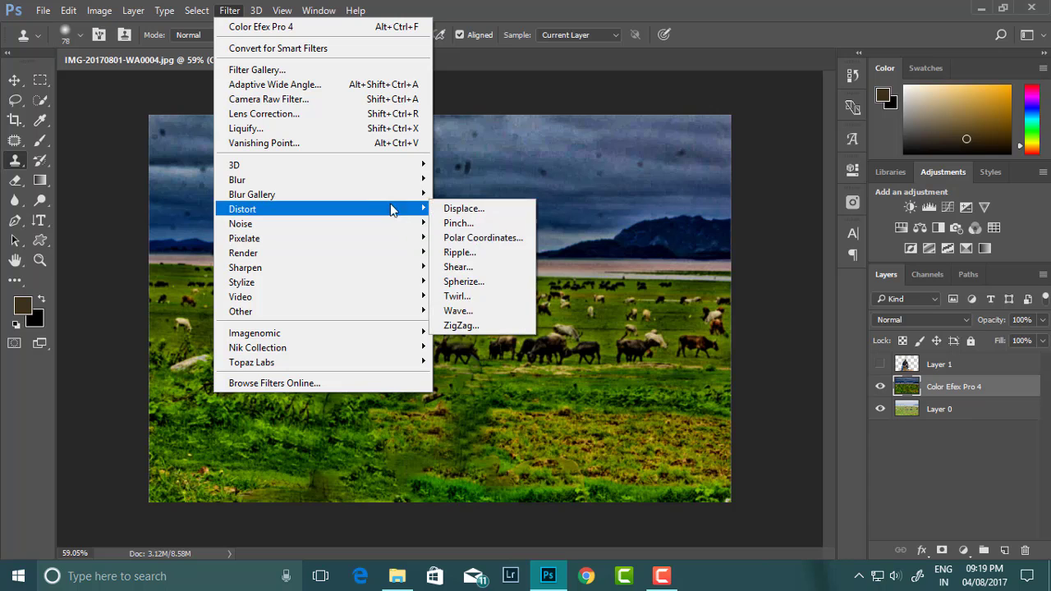
{"action": "mouse_move", "coordinate": [252, 195]}
{"action": "left_click", "coordinate": [465, 222]}
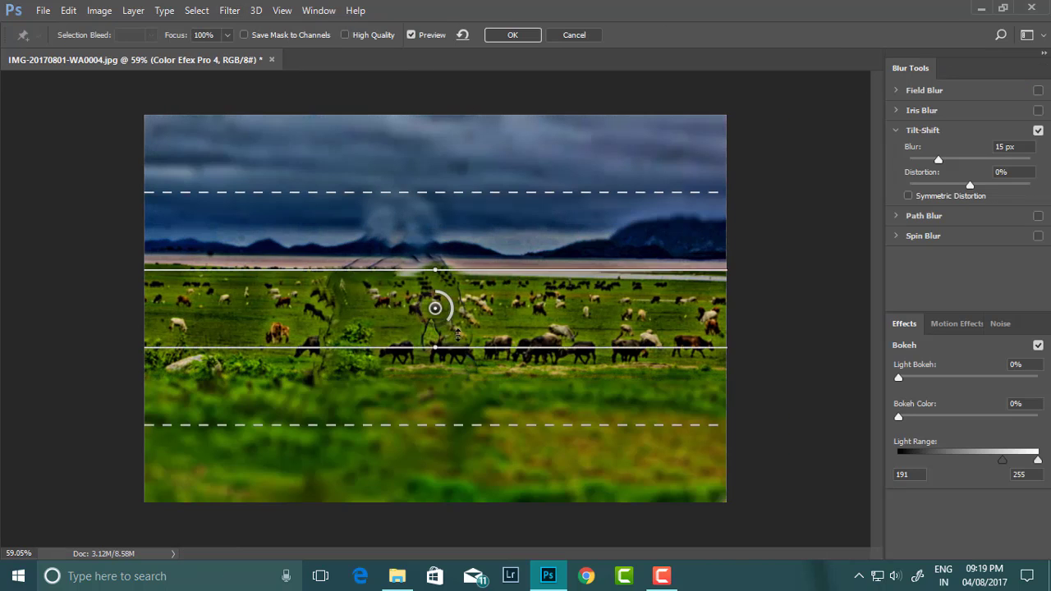
{"action": "mouse_move", "coordinate": [434, 308]}
{"action": "left_mouse_down"}
{"action": "mouse_move", "coordinate": [451, 457]}
{"action": "mouse_move", "coordinate": [435, 419]}
{"action": "mouse_move", "coordinate": [437, 346]}
{"action": "left_mouse_up"}
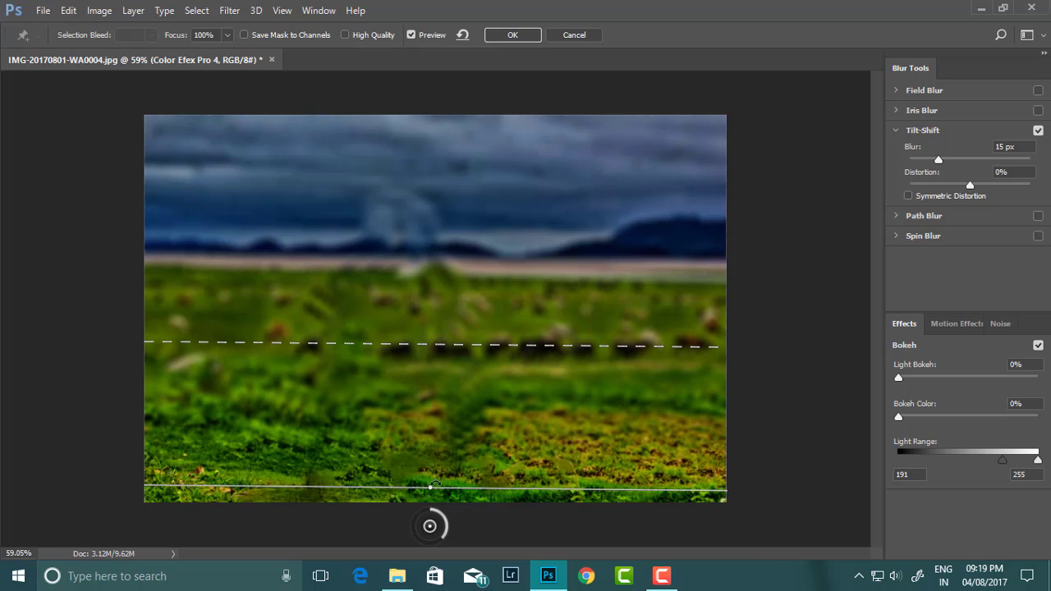
{"action": "left_click_drag", "start_coordinate": [421, 493], "coordinate": [430, 442]}
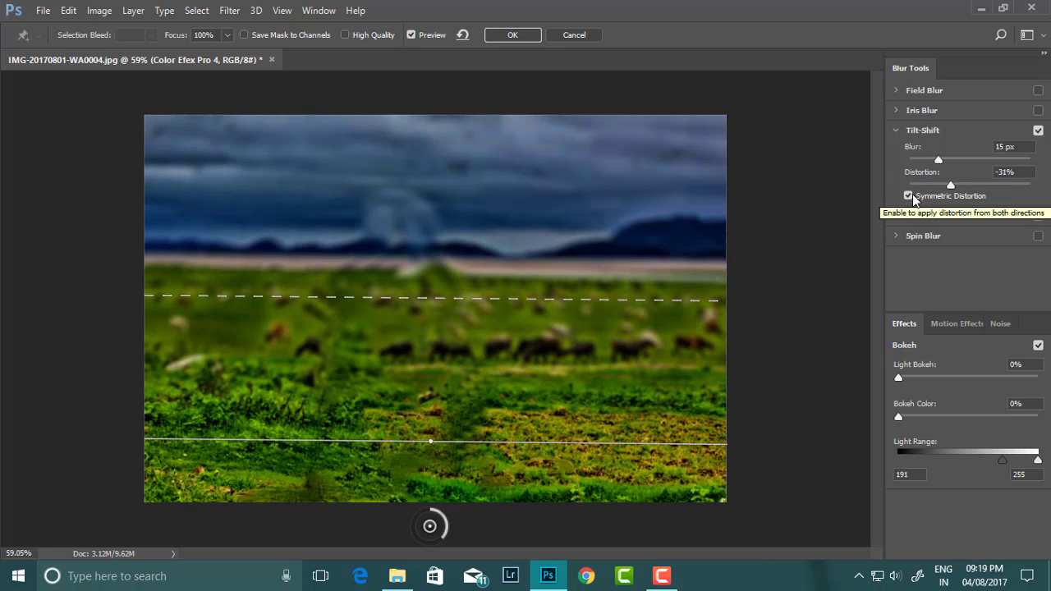
{"action": "left_click", "coordinate": [1038, 217]}
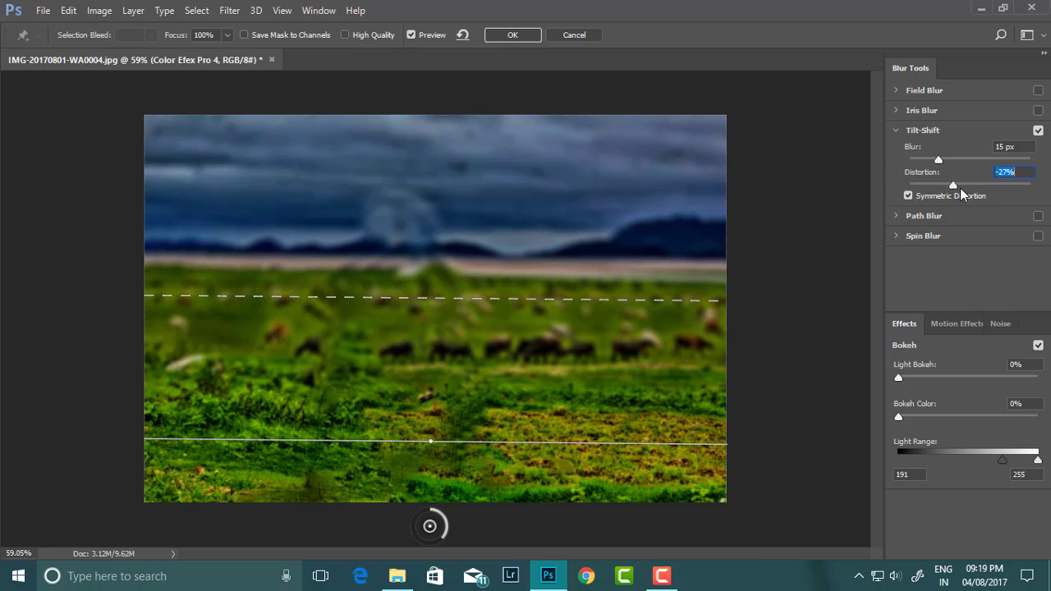
Rotate the focus line so the sharp band slopes down to the right
{"action": "mouse_move", "coordinate": [418, 453]}
{"action": "left_mouse_down"}
{"action": "mouse_move", "coordinate": [435, 414]}
{"action": "mouse_move", "coordinate": [411, 496]}
{"action": "mouse_move", "coordinate": [372, 457]}
{"action": "mouse_move", "coordinate": [382, 459]}
{"action": "left_mouse_up"}
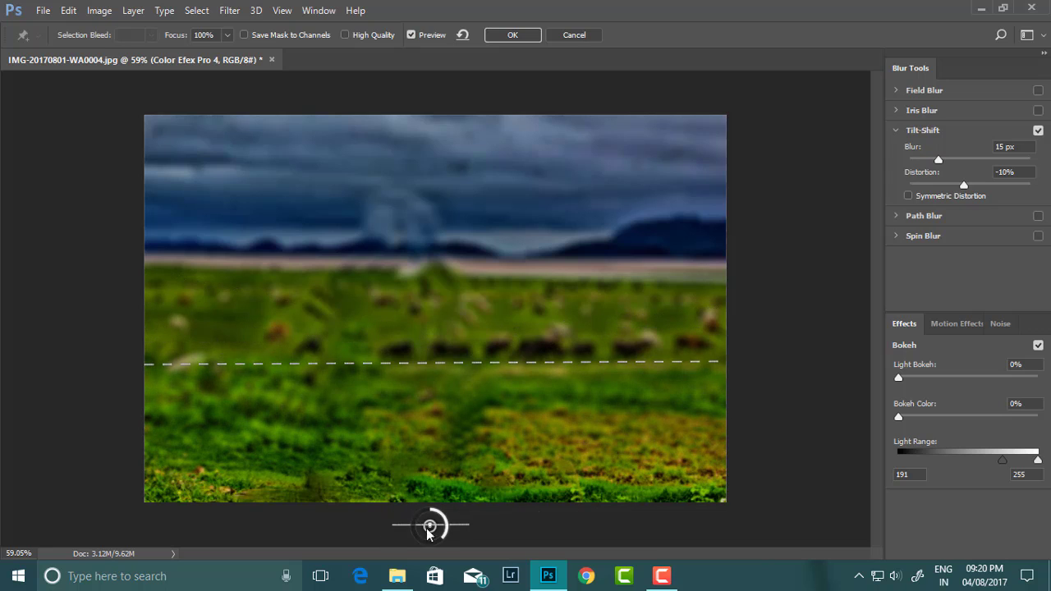
{"action": "left_click_drag", "start_coordinate": [608, 362], "coordinate": [431, 353]}
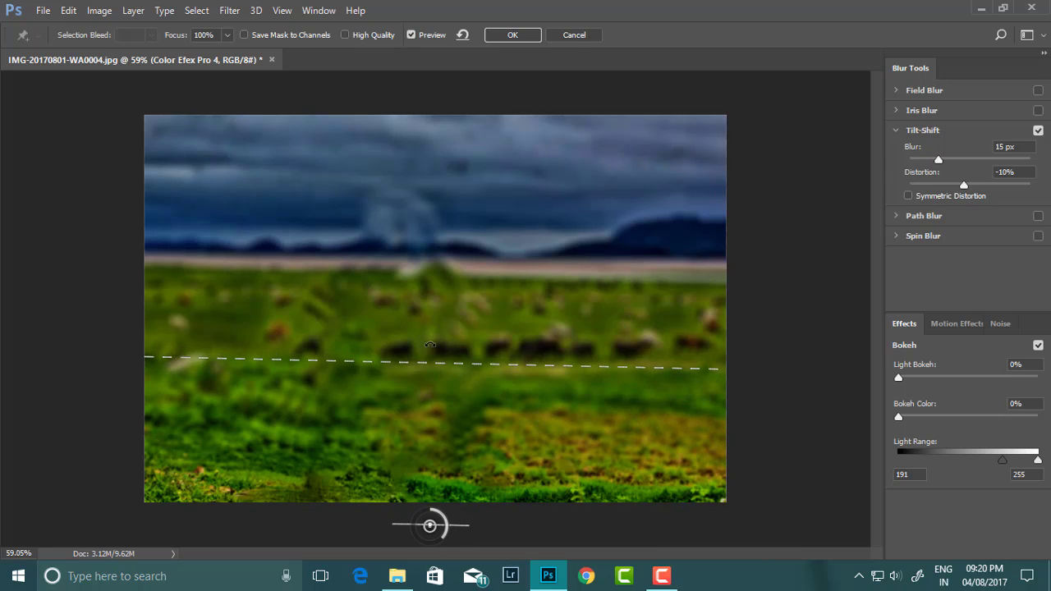
{"action": "left_click_drag", "start_coordinate": [503, 546], "coordinate": [505, 559]}
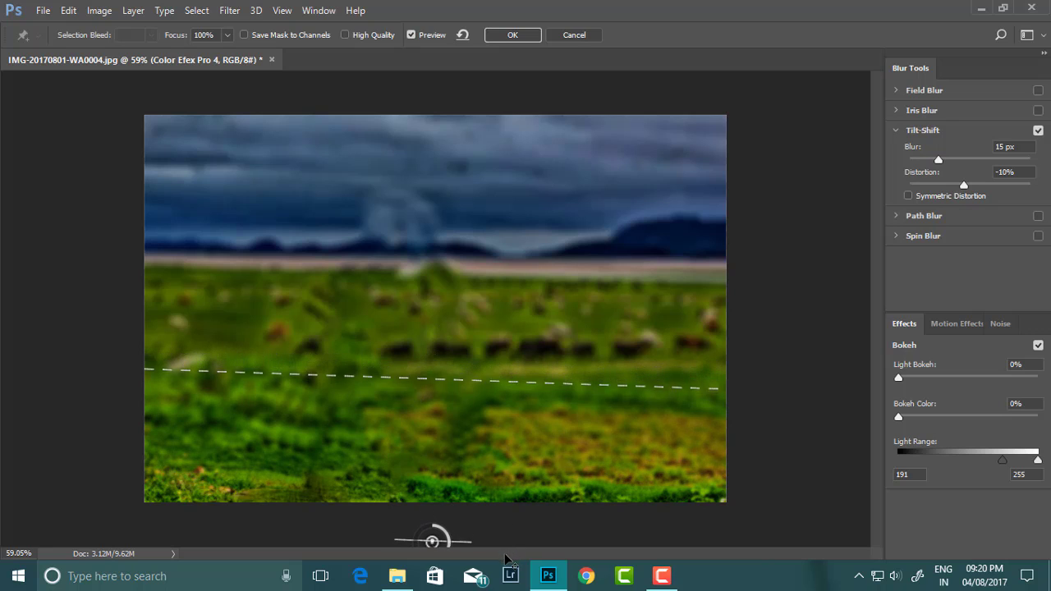
{"action": "left_click_drag", "start_coordinate": [365, 529], "coordinate": [364, 519]}
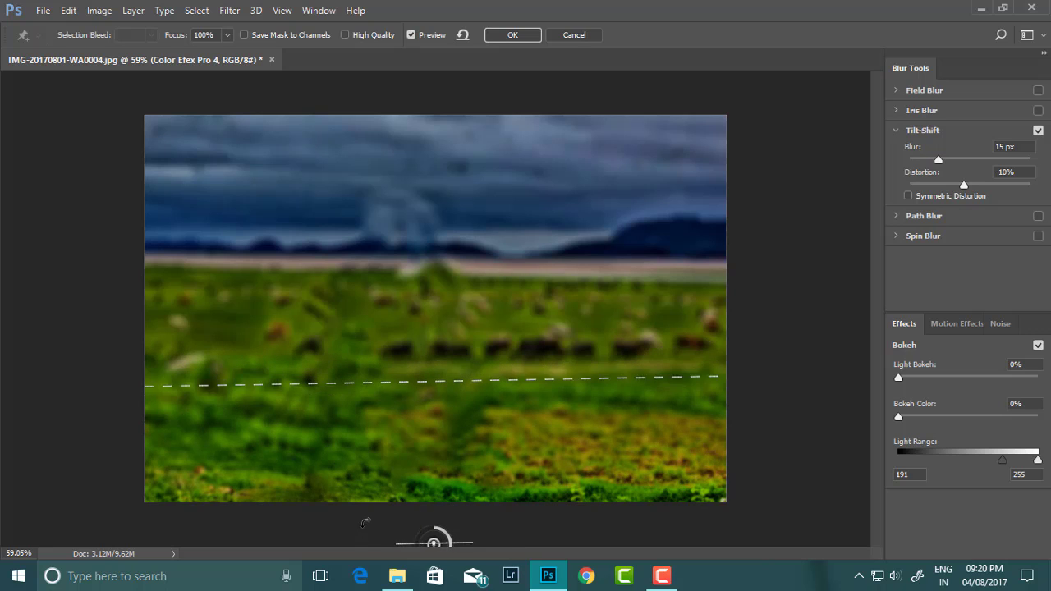
{"action": "left_click_drag", "start_coordinate": [571, 543], "coordinate": [586, 462]}
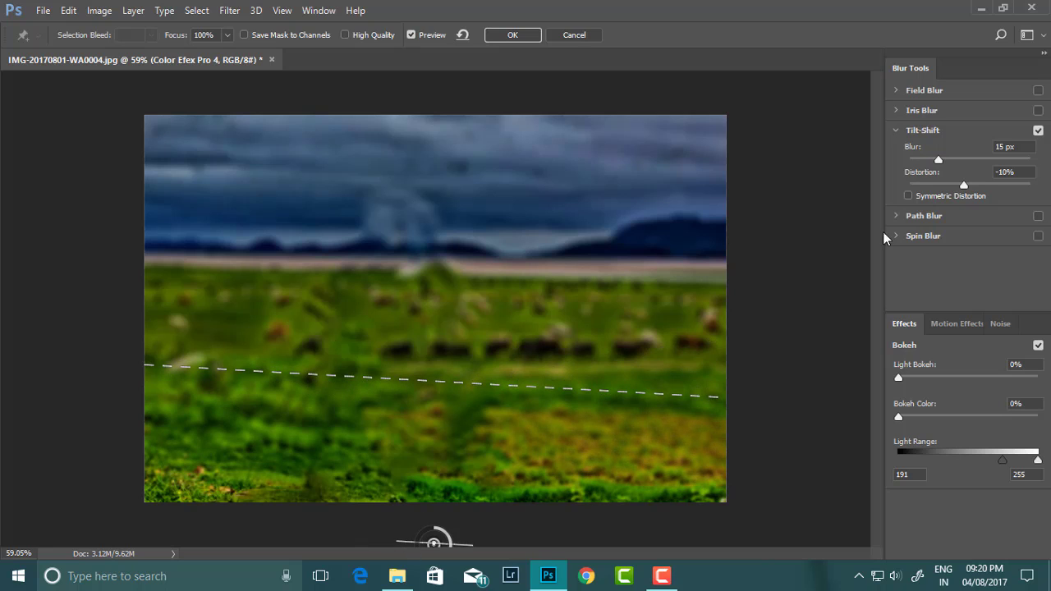
Lower the feather line and set Blur 20 px, Light Bokeh 78%, Light Range 156–234, Bokeh Color 4%
{"action": "left_click_drag", "start_coordinate": [476, 427], "coordinate": [675, 427]}
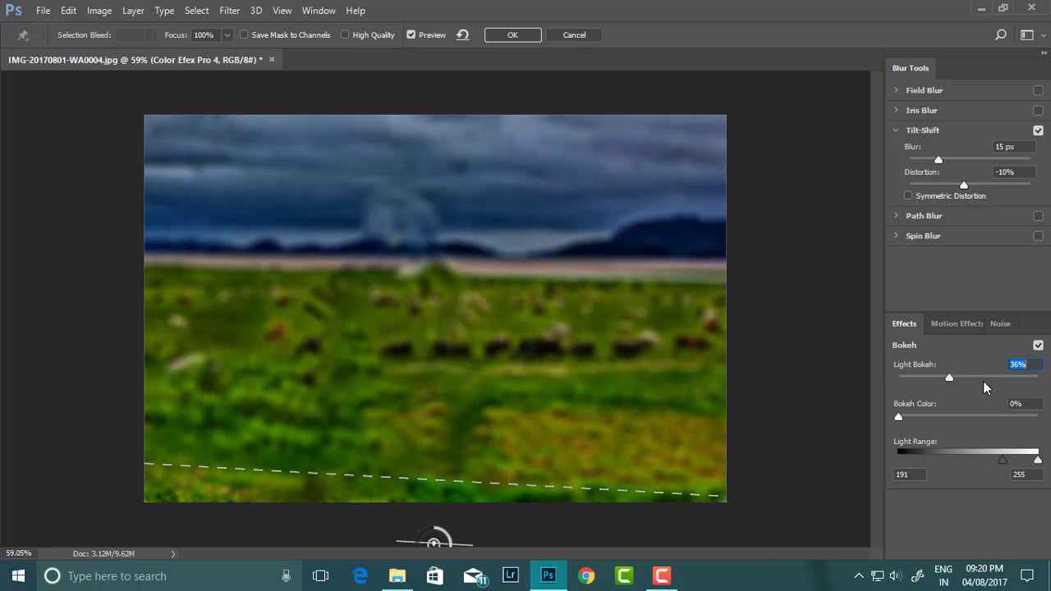
{"action": "left_click_drag", "start_coordinate": [985, 388], "coordinate": [1008, 386]}
{"action": "left_click_drag", "start_coordinate": [1017, 378], "coordinate": [1020, 378]}
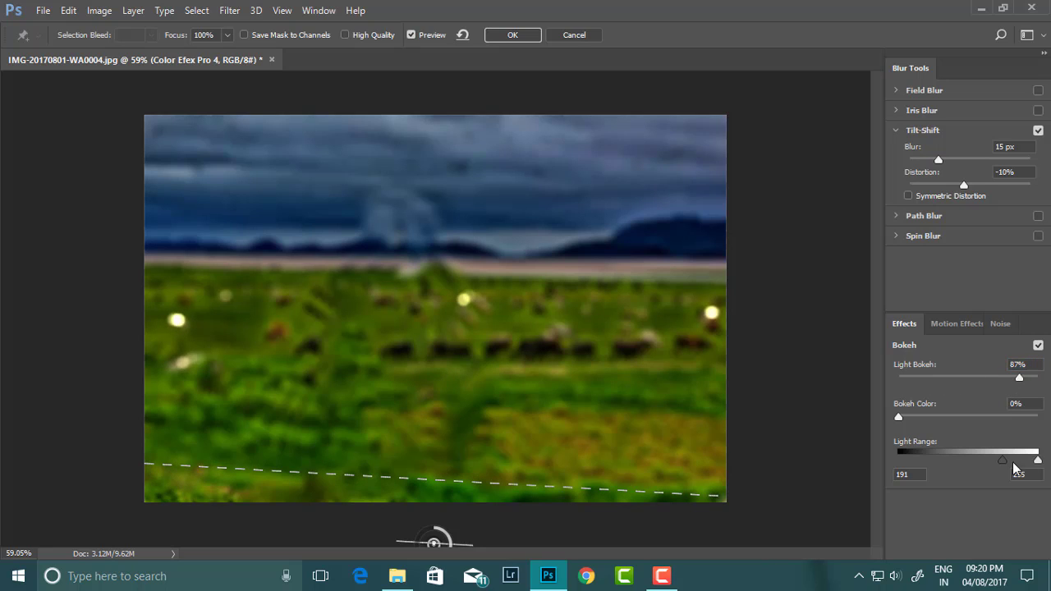
{"action": "mouse_move", "coordinate": [1003, 460]}
{"action": "left_mouse_down"}
{"action": "mouse_move", "coordinate": [990, 461]}
{"action": "mouse_move", "coordinate": [1027, 460]}
{"action": "mouse_move", "coordinate": [983, 461]}
{"action": "left_mouse_up"}
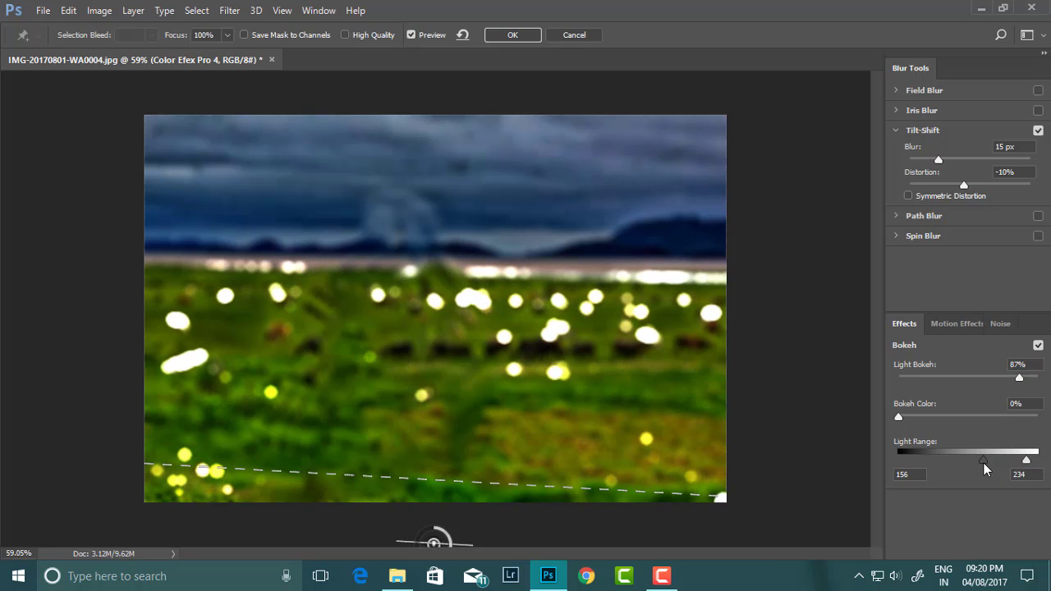
{"action": "left_click_drag", "start_coordinate": [940, 160], "coordinate": [943, 160]}
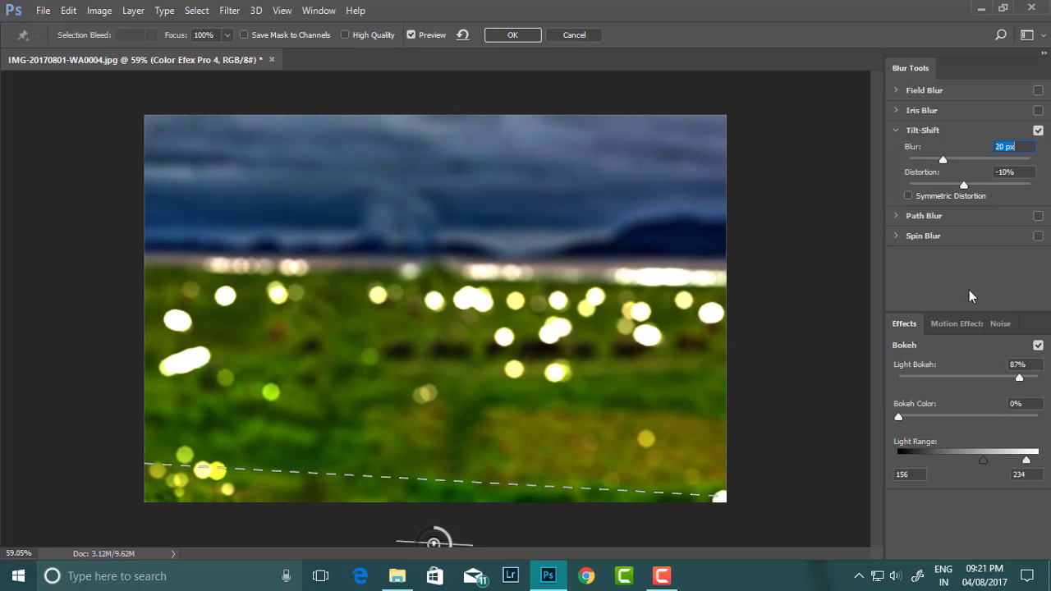
{"action": "left_click_drag", "start_coordinate": [899, 417], "coordinate": [912, 417]}
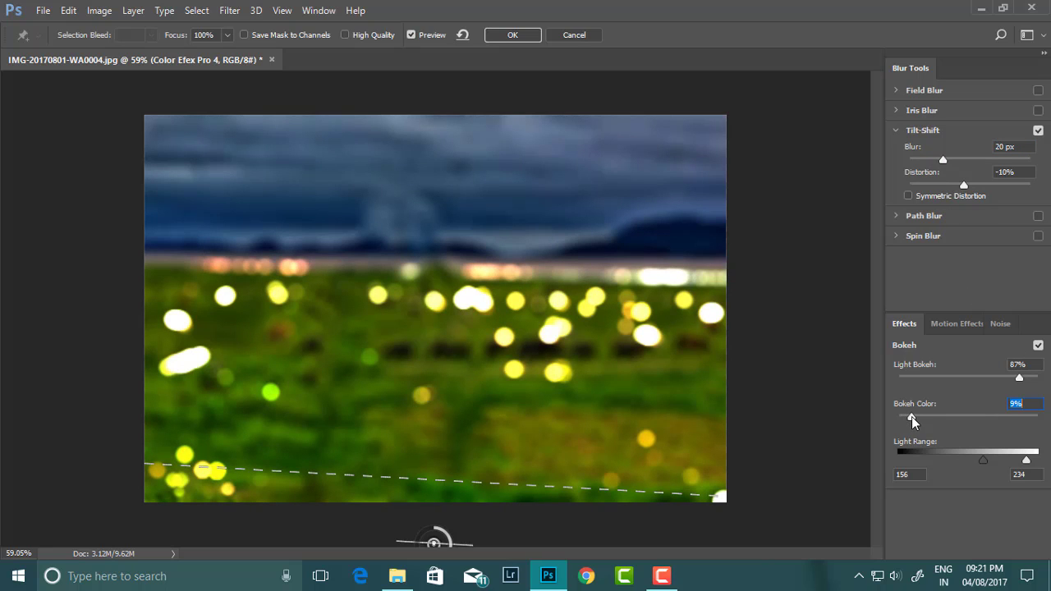
{"action": "left_click_drag", "start_coordinate": [1019, 377], "coordinate": [1002, 377]}
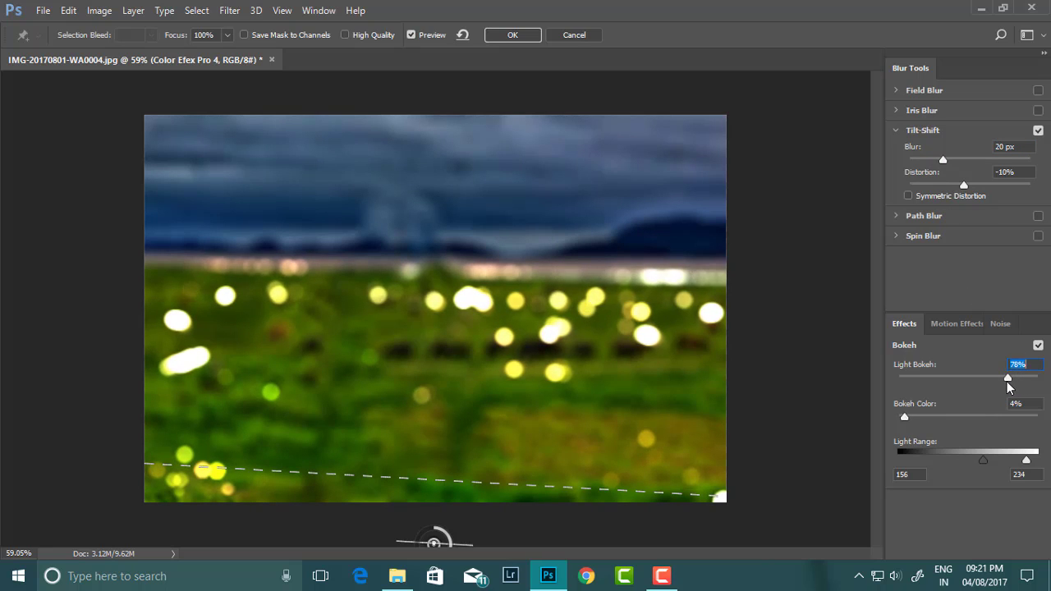
Apply the Tilt-Shift blur and briefly preview the man layer over it
{"action": "left_click", "coordinate": [513, 35]}
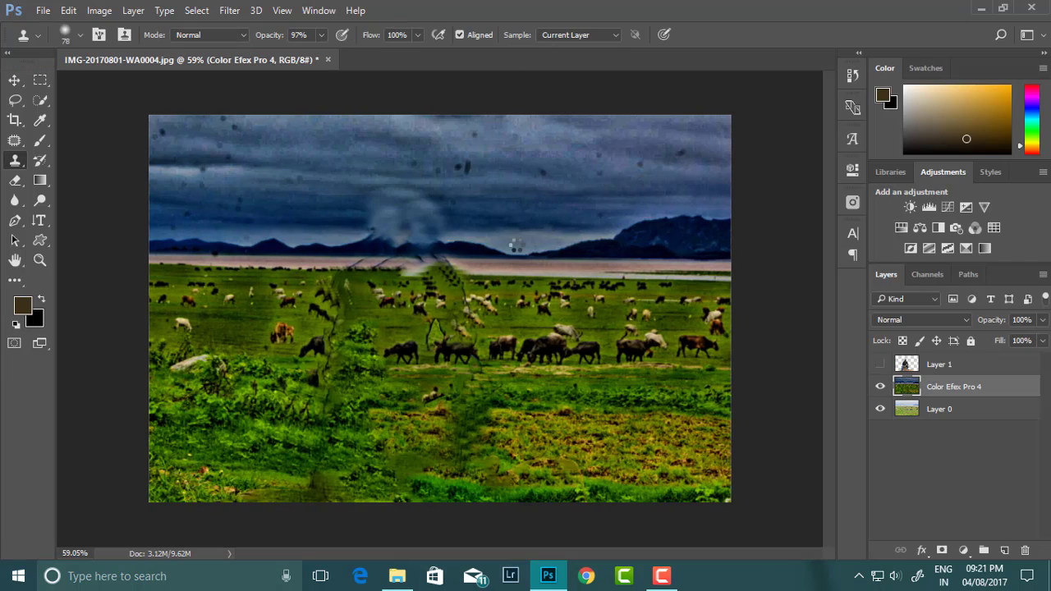
{"action": "left_click", "coordinate": [880, 364]}
{"action": "left_click", "coordinate": [881, 364]}
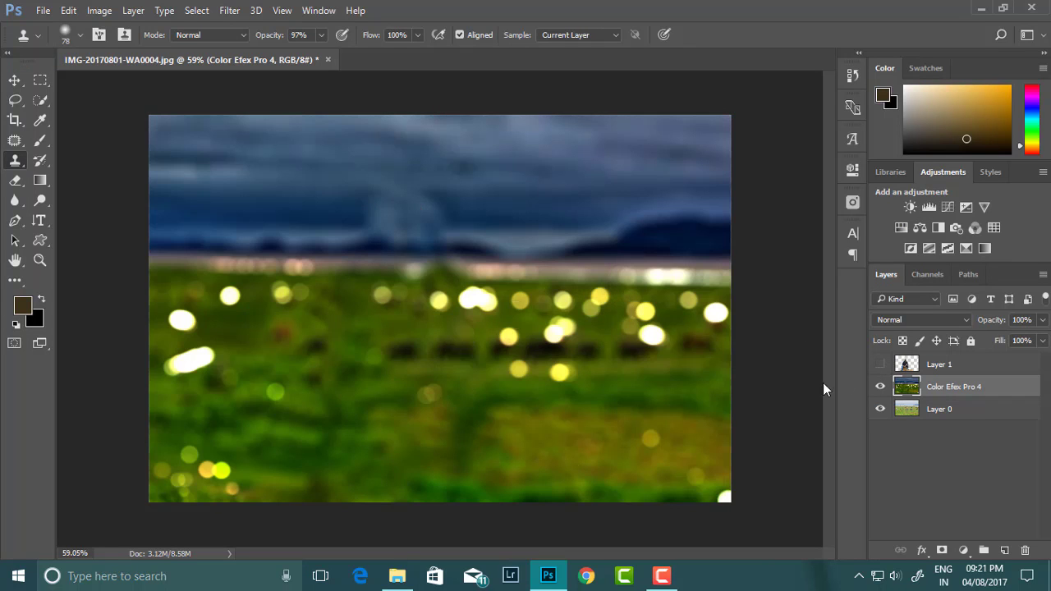
{"action": "left_click", "coordinate": [881, 364]}
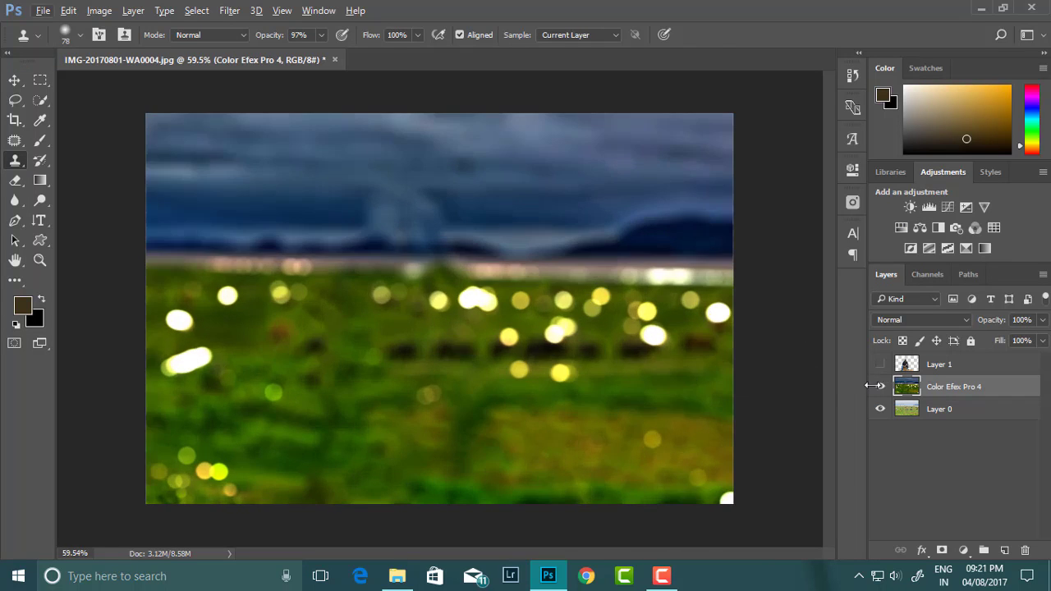
{"action": "left_click", "coordinate": [881, 364]}
Show and select Layer 1, then launch Color Efex Pro 4 on it
{"action": "left_click", "coordinate": [940, 364]}
{"action": "left_click", "coordinate": [229, 10]}
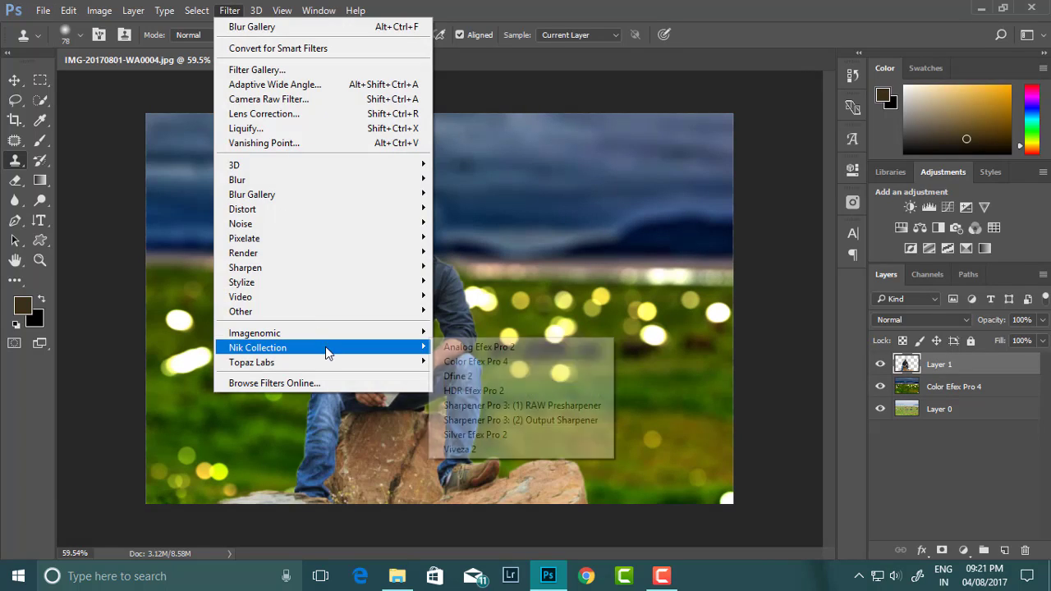
{"action": "left_click", "coordinate": [496, 369]}
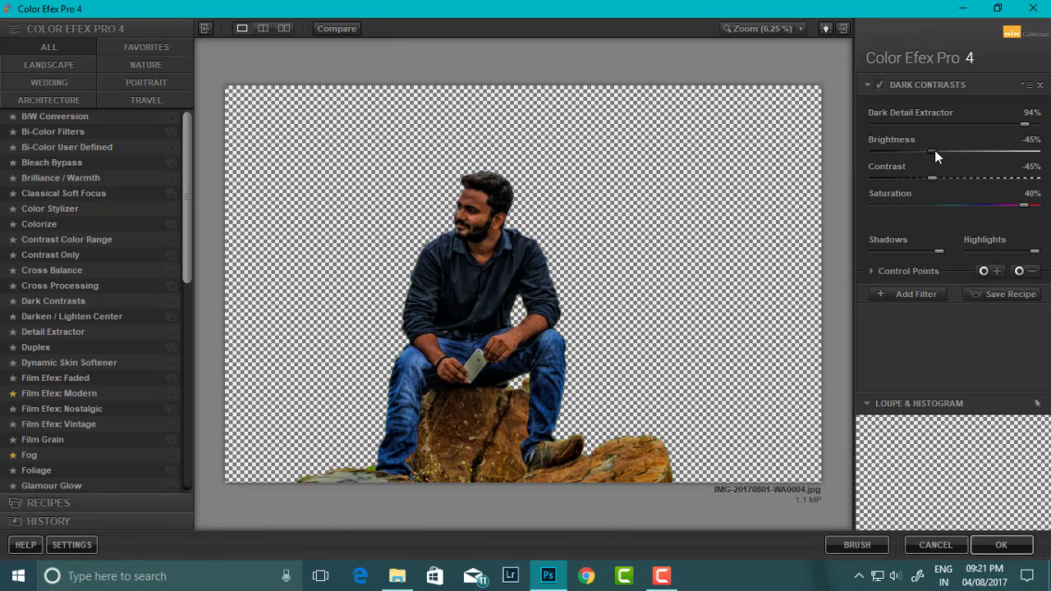
Set Dark Contrasts Brightness to -22% and apply the filter back to Photoshop
{"action": "left_click_drag", "start_coordinate": [933, 151], "coordinate": [959, 151]}
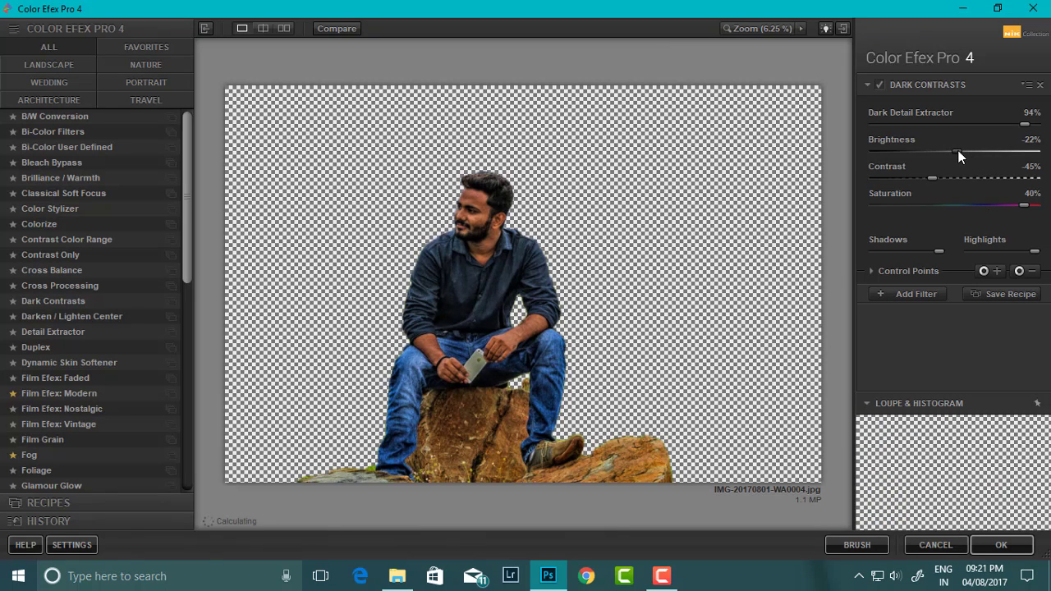
{"action": "left_click", "coordinate": [1010, 546]}
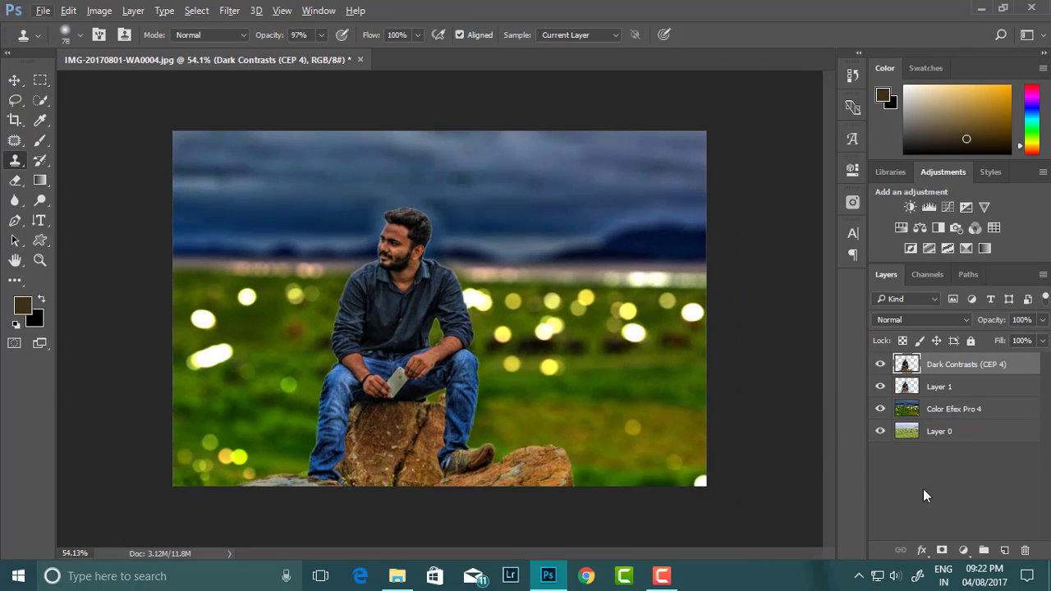
Add a white layer mask to the Dark Contrasts layer
{"action": "left_click", "coordinate": [880, 364]}
{"action": "left_click", "coordinate": [942, 550]}
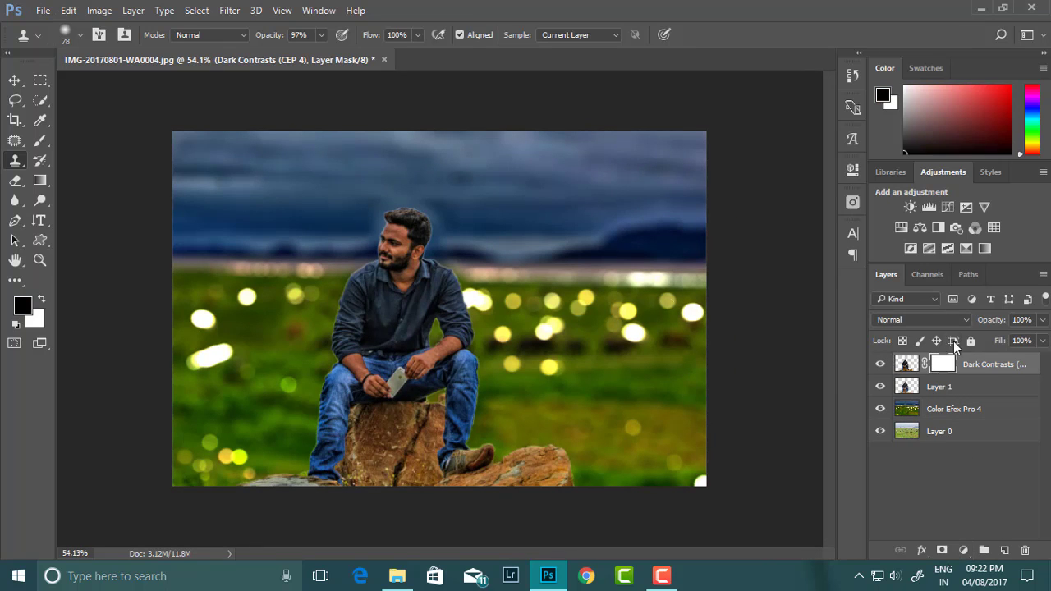
{"action": "scroll", "coordinate": [410, 290], "scroll_direction": "up", "scroll_amount": 3}
{"action": "right_click", "coordinate": [411, 247]}
{"action": "left_click", "coordinate": [374, 191]}
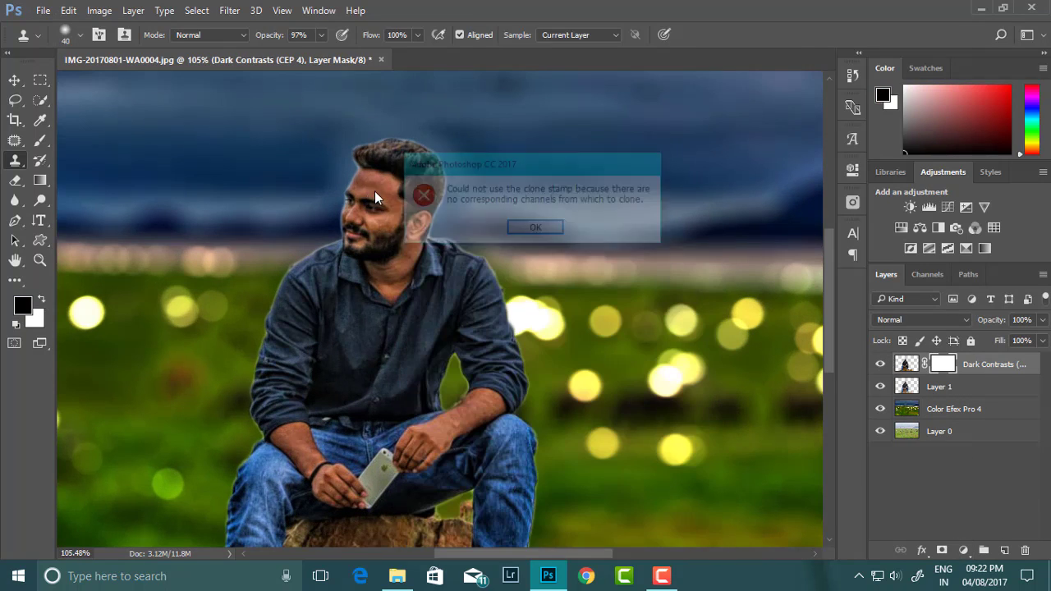
{"action": "key", "text": "Return"}
Set up a soft black brush: 39 px, 12% hardness, 100% opacity
{"action": "key", "text": "b"}
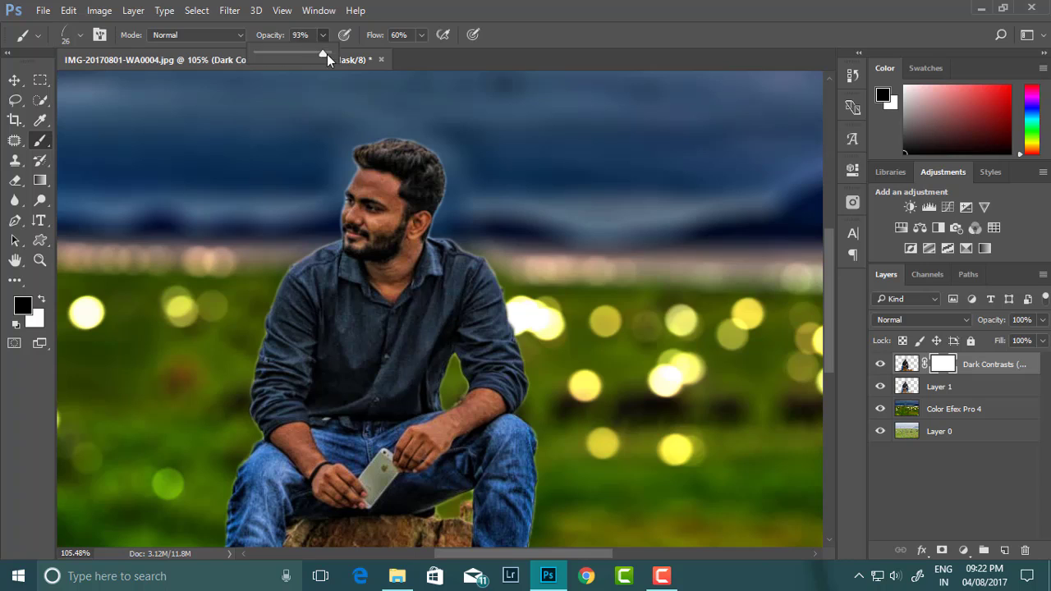
{"action": "right_click", "coordinate": [547, 235]}
{"action": "left_click", "coordinate": [539, 291]}
{"action": "left_click", "coordinate": [555, 257]}
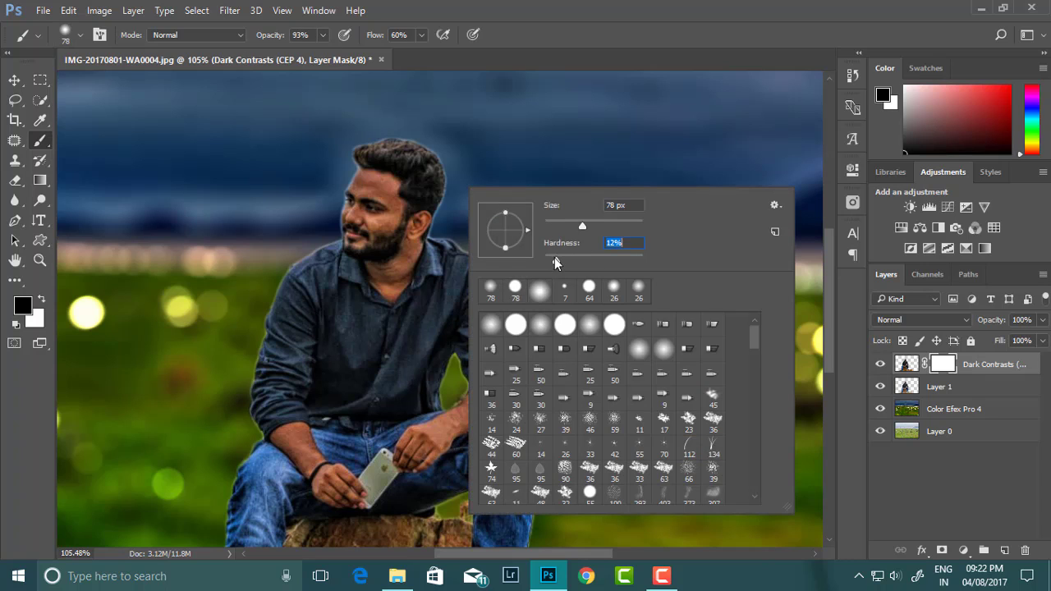
{"action": "key", "text": "Return"}
{"action": "left_click", "coordinate": [323, 35]}
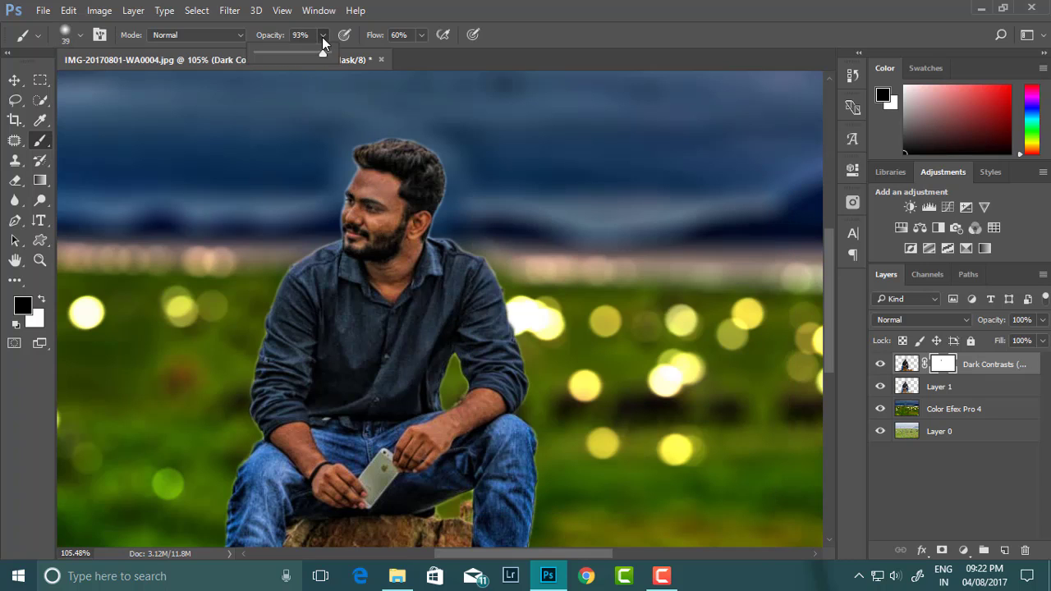
{"action": "left_click", "coordinate": [386, 195]}
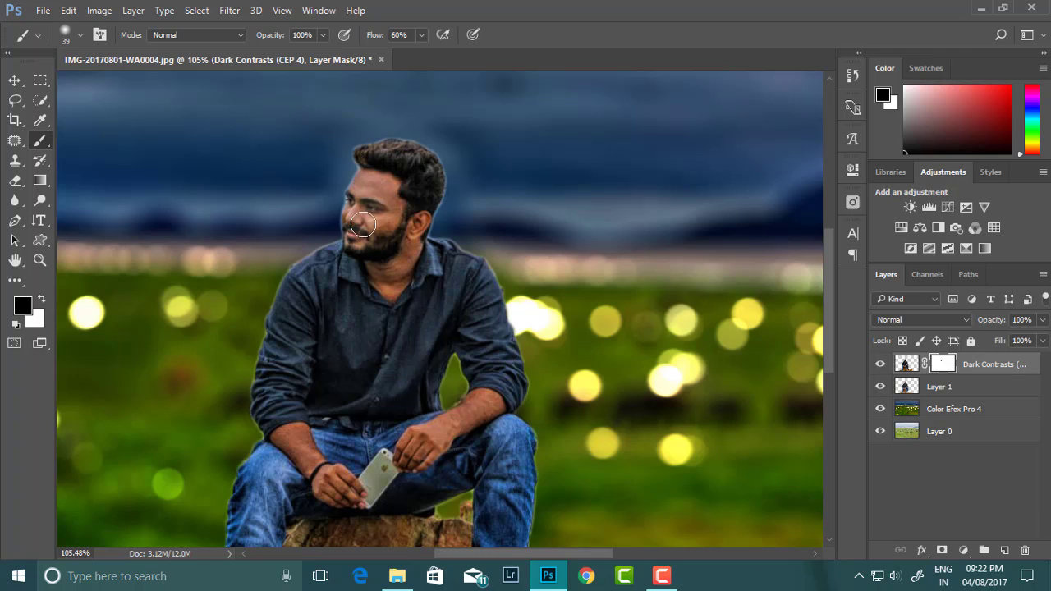
Paint the Dark Contrasts effect off the man's face and neck and compare the result
{"action": "mouse_move", "coordinate": [386, 199]}
{"action": "left_mouse_down"}
{"action": "mouse_move", "coordinate": [379, 225]}
{"action": "mouse_move", "coordinate": [404, 271]}
{"action": "left_mouse_up"}
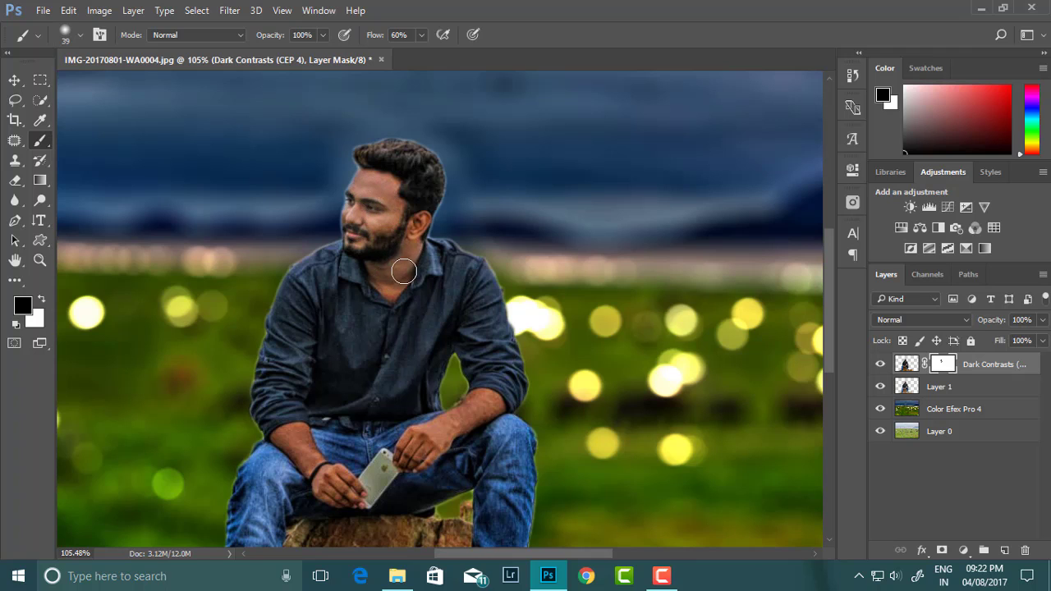
{"action": "left_click", "coordinate": [881, 386]}
{"action": "key", "text": "ctrl+minus"}
{"action": "key", "text": "ctrl+minus"}
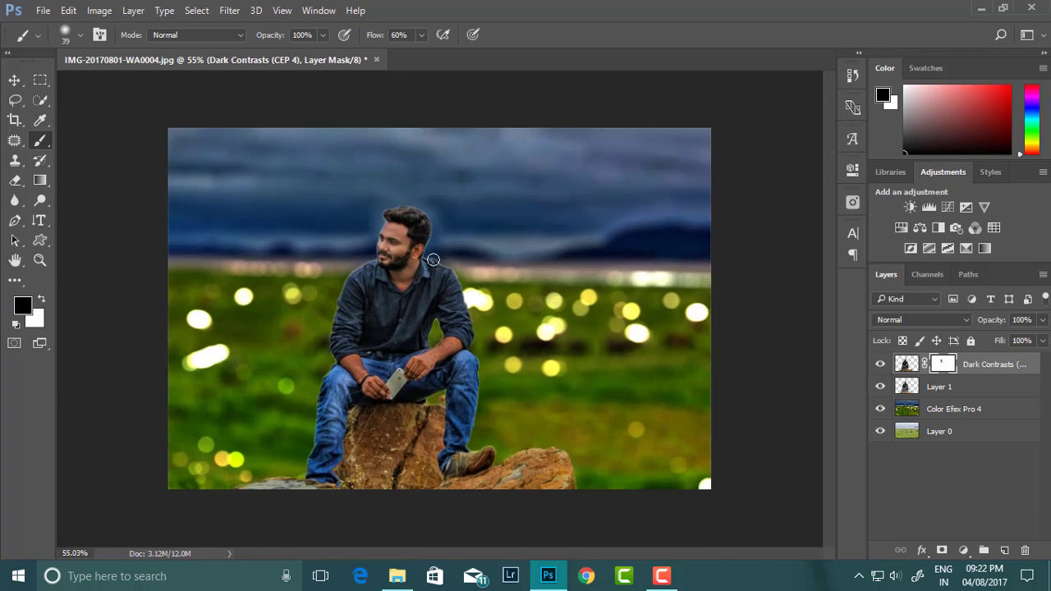
{"action": "scroll", "coordinate": [416, 304], "scroll_direction": "up", "scroll_amount": 3, "text": "alt"}
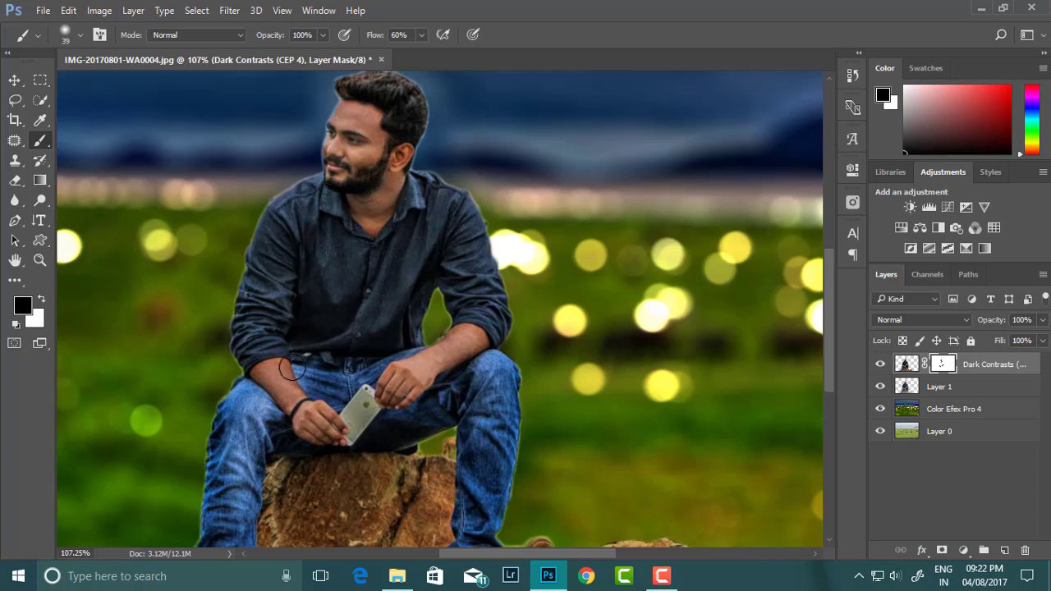
{"action": "scroll", "coordinate": [277, 374], "scroll_direction": "down", "scroll_amount": 4, "text": "alt"}
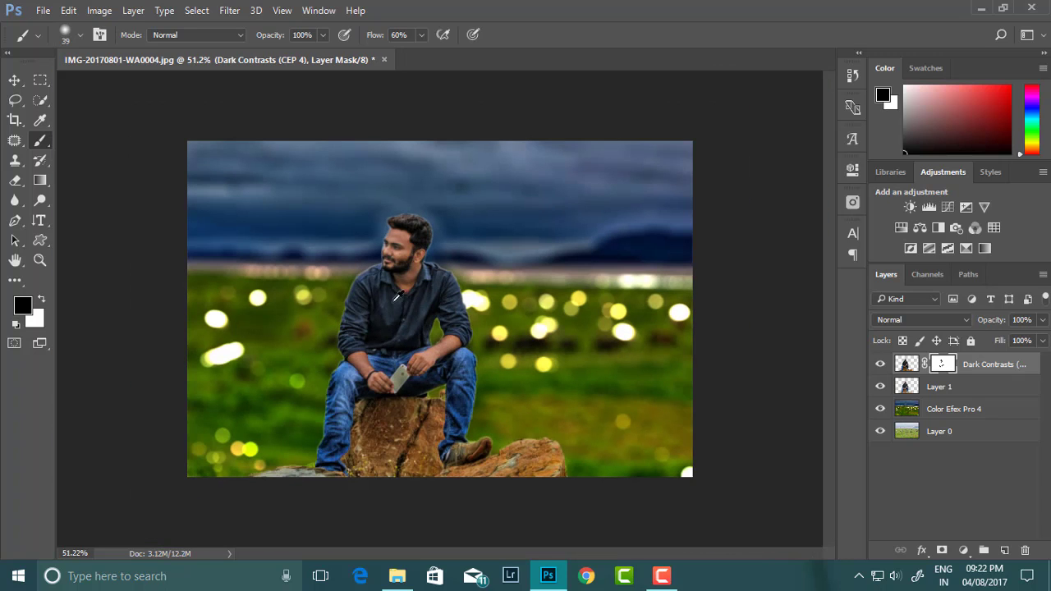
{"action": "scroll", "coordinate": [435, 291], "scroll_direction": "up", "scroll_amount": 2, "text": "alt"}
{"action": "left_click", "coordinate": [881, 386]}
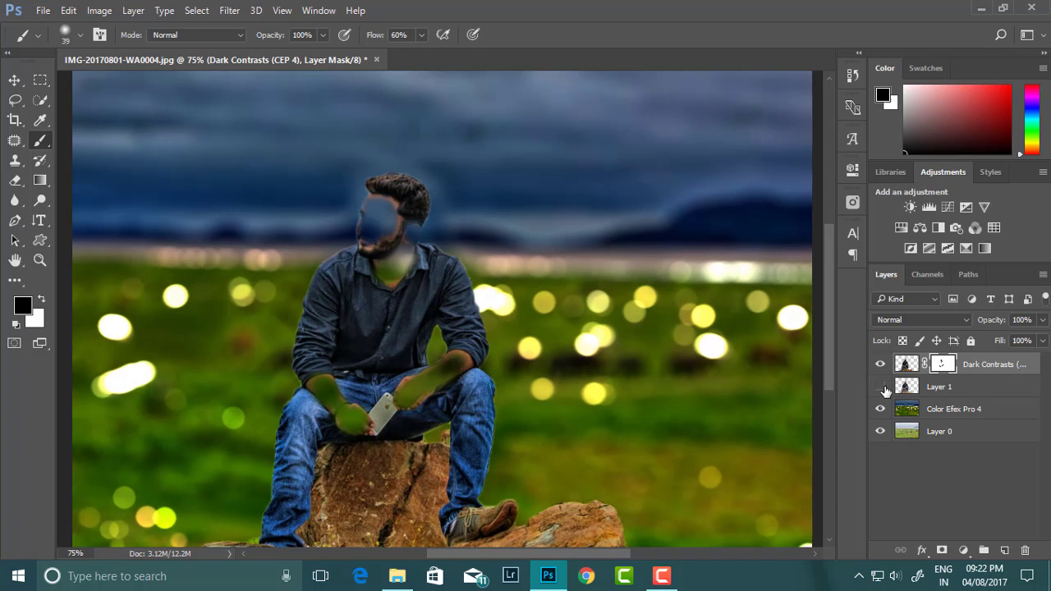
Apply Levels to Layer 1 with input values 21, 1.23 and 255
{"action": "left_click", "coordinate": [944, 386]}
{"action": "left_click", "coordinate": [99, 10]}
{"action": "left_click", "coordinate": [290, 63]}
{"action": "left_click_drag", "start_coordinate": [753, 343], "coordinate": [739, 348]}
{"action": "left_click_drag", "start_coordinate": [661, 351], "coordinate": [673, 354]}
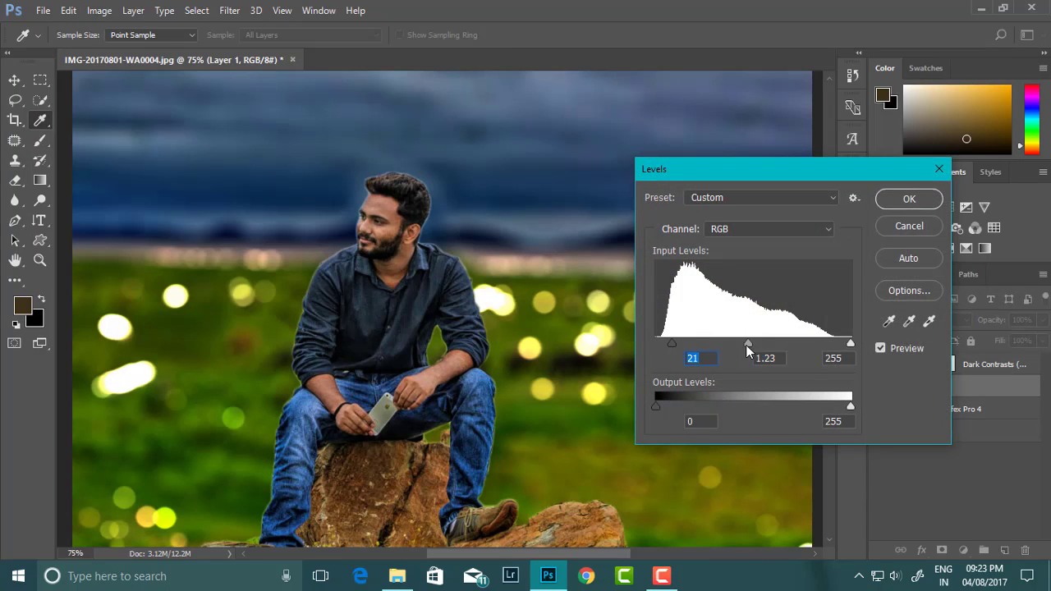
{"action": "left_click_drag", "start_coordinate": [747, 343], "coordinate": [744, 345]}
{"action": "left_click", "coordinate": [909, 198]}
{"action": "scroll", "coordinate": [439, 267], "scroll_direction": "down", "scroll_amount": 3}
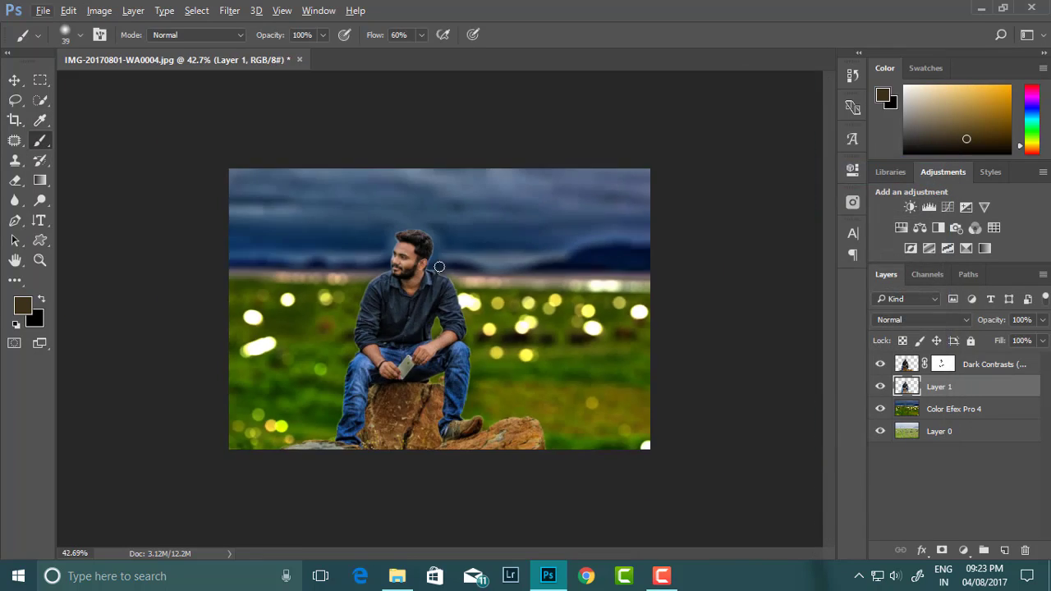
{"action": "scroll", "coordinate": [439, 267], "scroll_direction": "up", "scroll_amount": 3}
Merge Layer 1 into the Dark Contrasts layer with Ctrl+E
{"action": "left_click", "coordinate": [953, 409]}
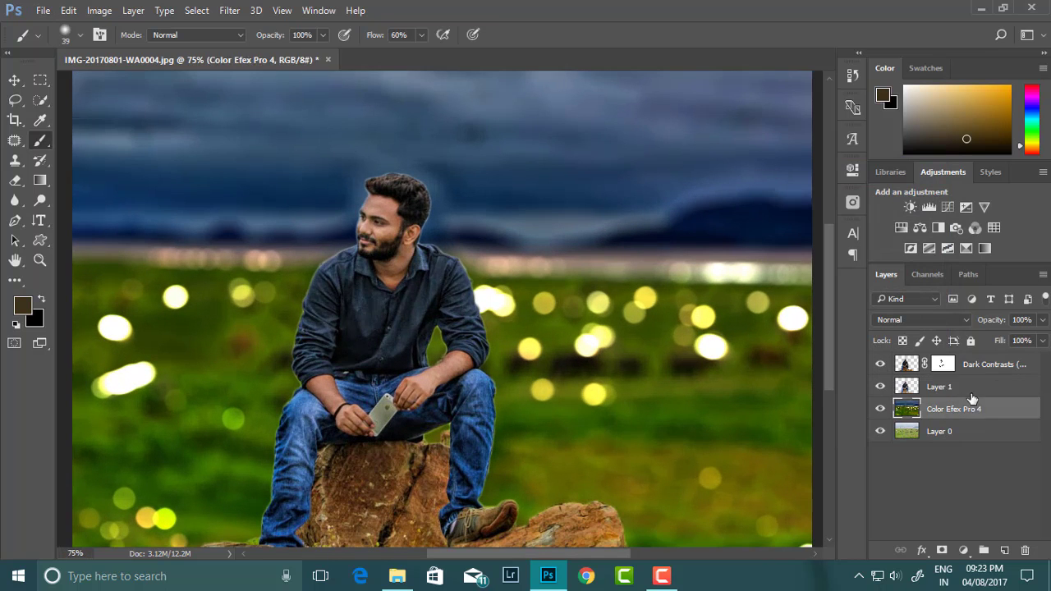
{"action": "left_click", "coordinate": [940, 386]}
{"action": "scroll", "coordinate": [396, 230], "scroll_direction": "down", "scroll_amount": 2}
{"action": "scroll", "coordinate": [395, 230], "scroll_direction": "up", "scroll_amount": 1}
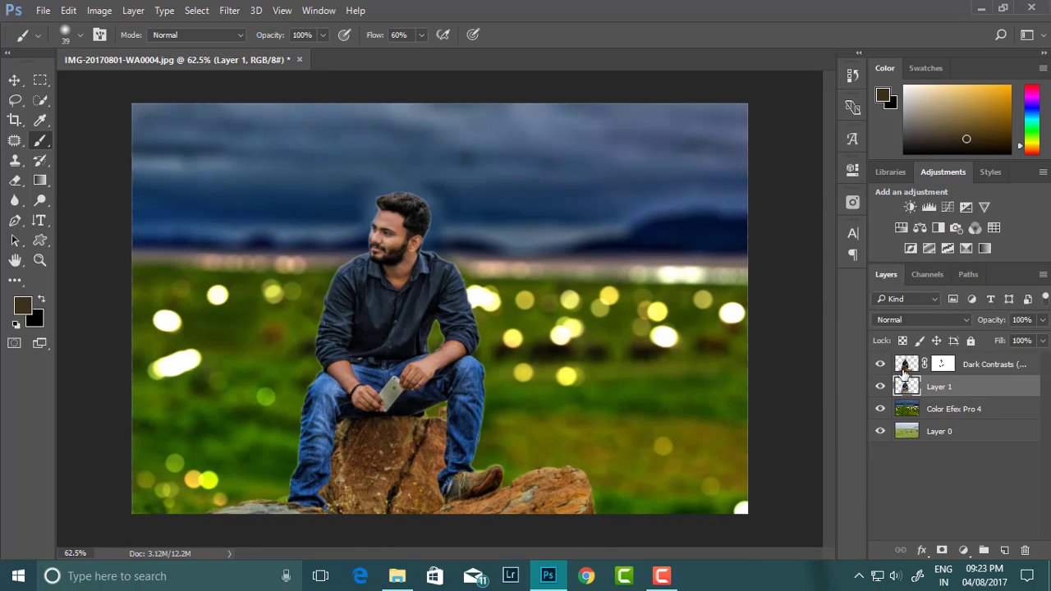
{"action": "left_click", "coordinate": [984, 370]}
{"action": "key", "text": "ctrl+e"}
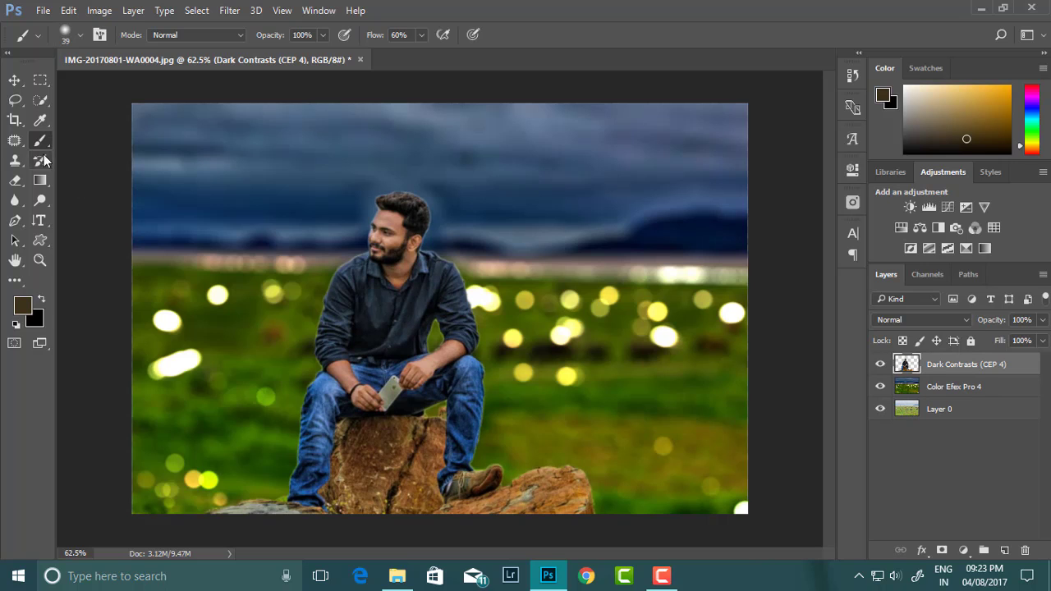
Add a white mask to Dark Contrasts and set a soft 15 px brush
{"action": "left_click", "coordinate": [942, 550]}
{"action": "scroll", "coordinate": [289, 304], "scroll_direction": "up", "scroll_amount": 3}
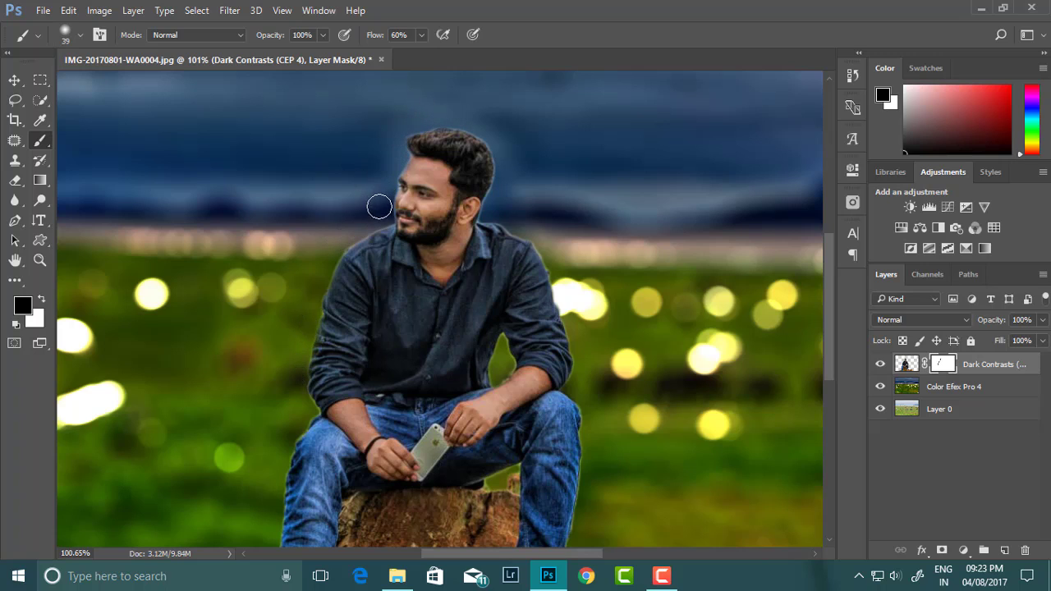
{"action": "scroll", "coordinate": [382, 179], "scroll_direction": "up", "scroll_amount": 2}
{"action": "right_click", "coordinate": [512, 197]}
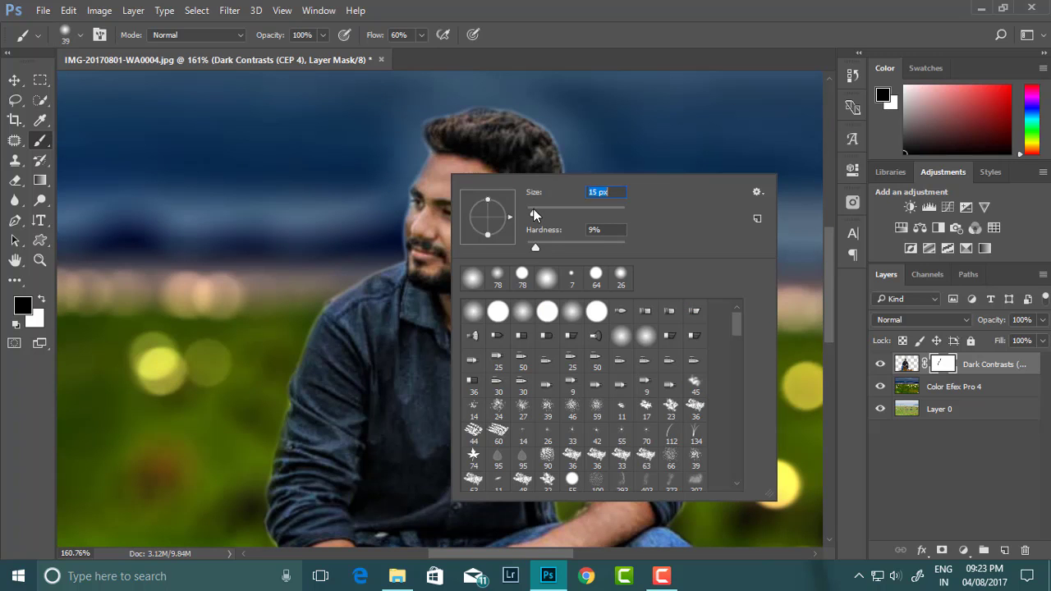
{"action": "key", "text": "Tab"}
{"action": "key", "text": "Return"}
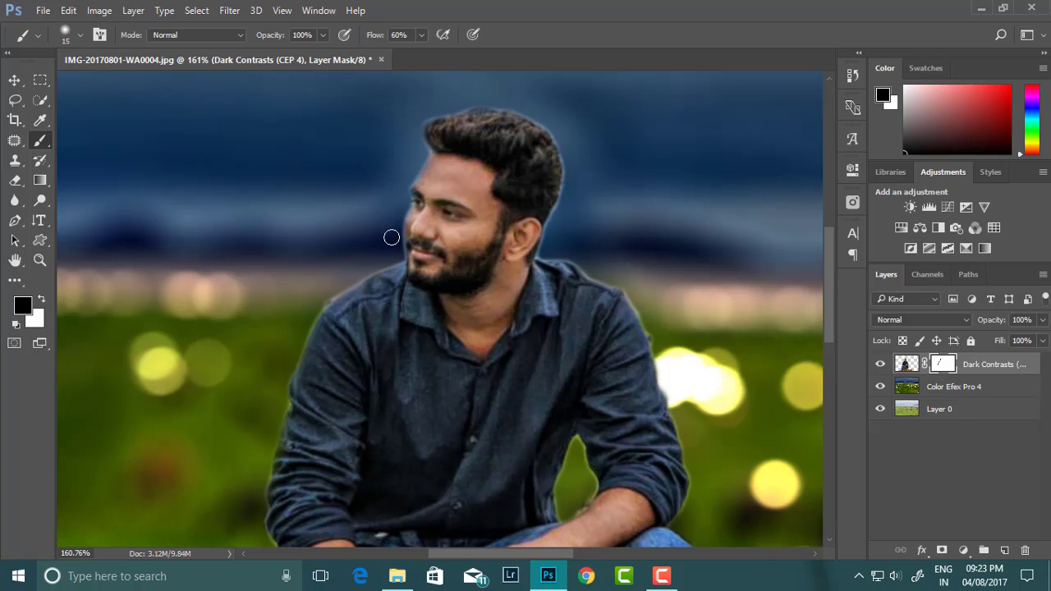
Soften the man's outline with black strokes along his edges on the mask
{"action": "scroll", "coordinate": [379, 245], "scroll_direction": "down", "scroll_amount": 3}
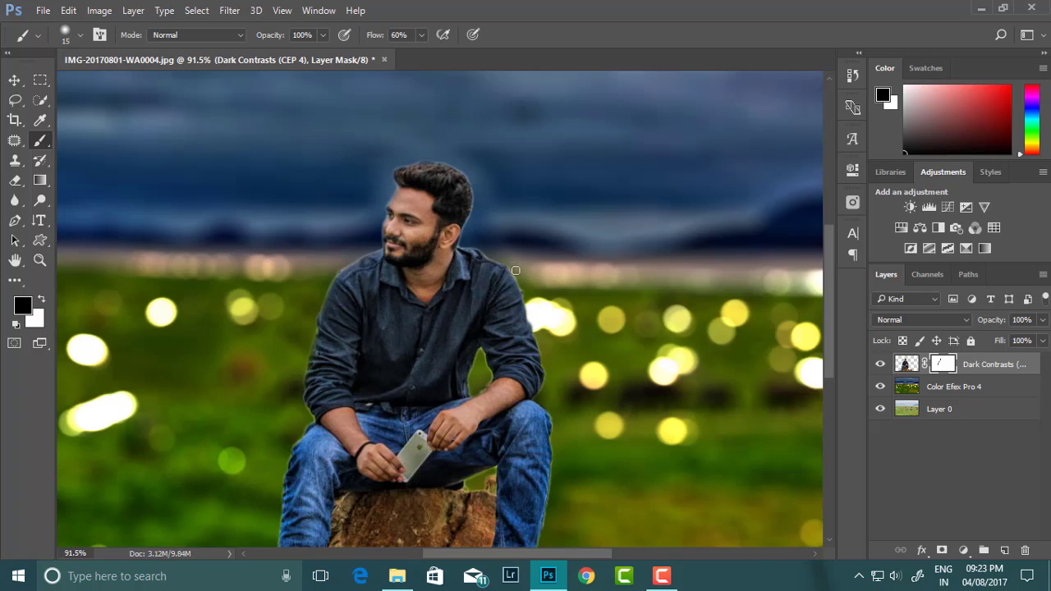
{"action": "scroll", "coordinate": [529, 299], "scroll_direction": "down", "scroll_amount": 3}
{"action": "scroll", "coordinate": [555, 329], "scroll_direction": "down", "scroll_amount": 2}
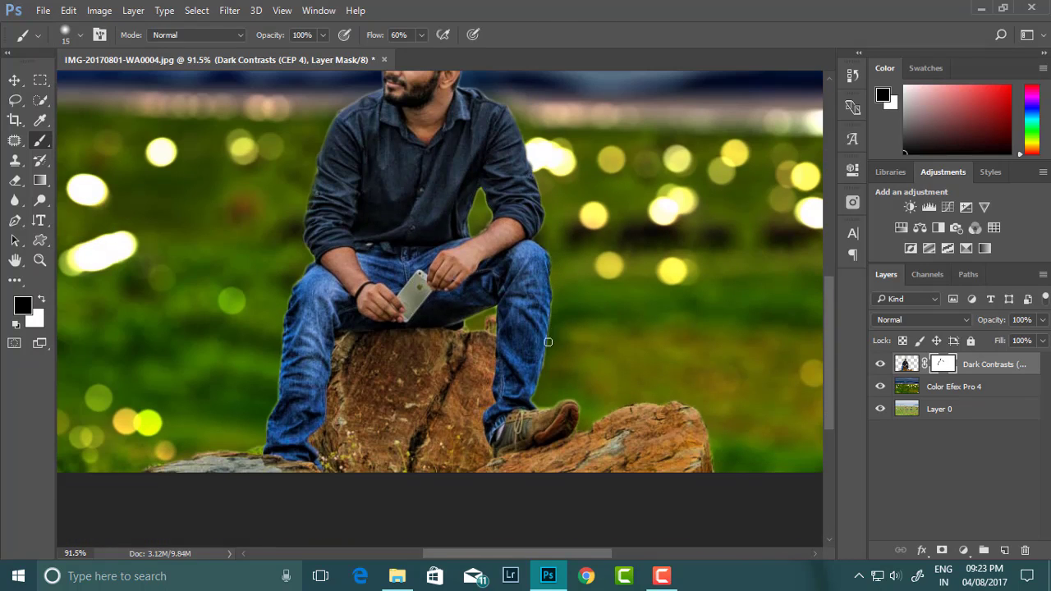
{"action": "scroll", "coordinate": [493, 369], "scroll_direction": "down", "scroll_amount": 2}
{"action": "scroll", "coordinate": [238, 312], "scroll_direction": "up", "scroll_amount": 3}
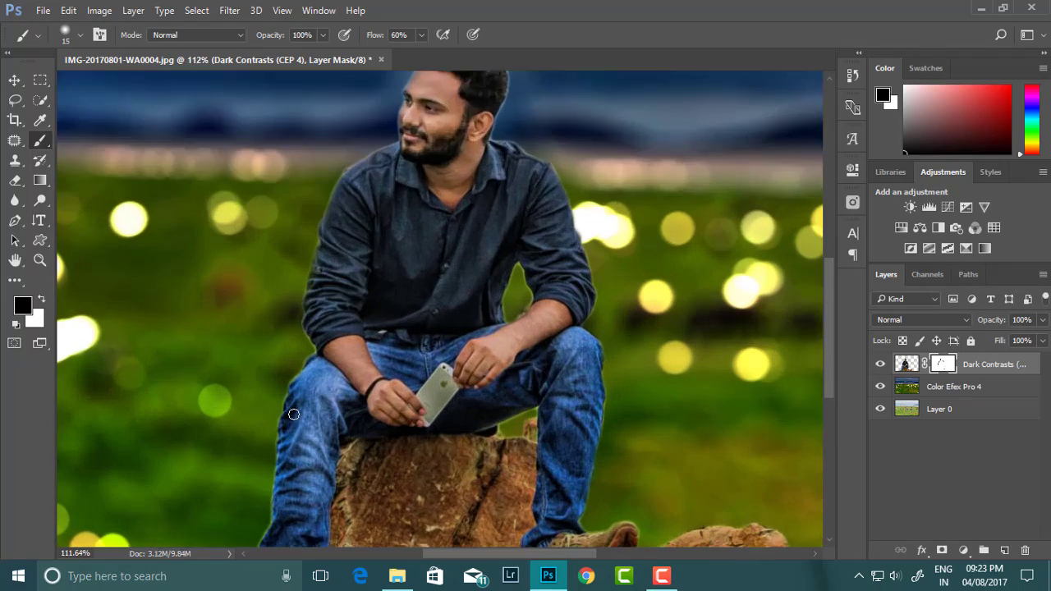
{"action": "scroll", "coordinate": [275, 361], "scroll_direction": "down", "scroll_amount": 3}
{"action": "scroll", "coordinate": [266, 386], "scroll_direction": "down", "scroll_amount": 3}
{"action": "scroll", "coordinate": [428, 433], "scroll_direction": "up", "scroll_amount": 4}
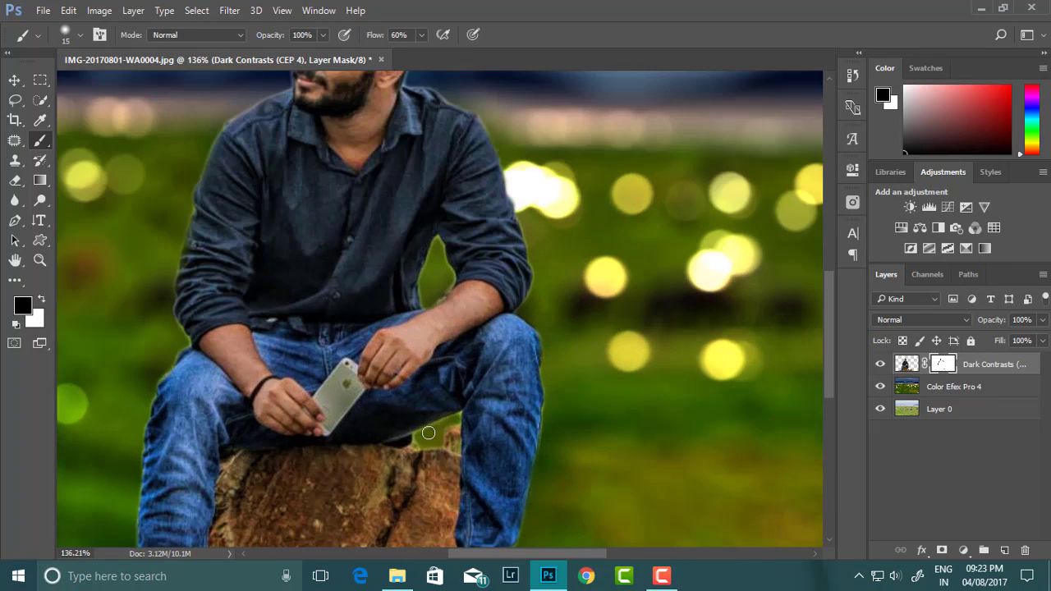
{"action": "scroll", "coordinate": [369, 169], "scroll_direction": "down", "scroll_amount": 3}
{"action": "scroll", "coordinate": [350, 197], "scroll_direction": "up", "scroll_amount": 3}
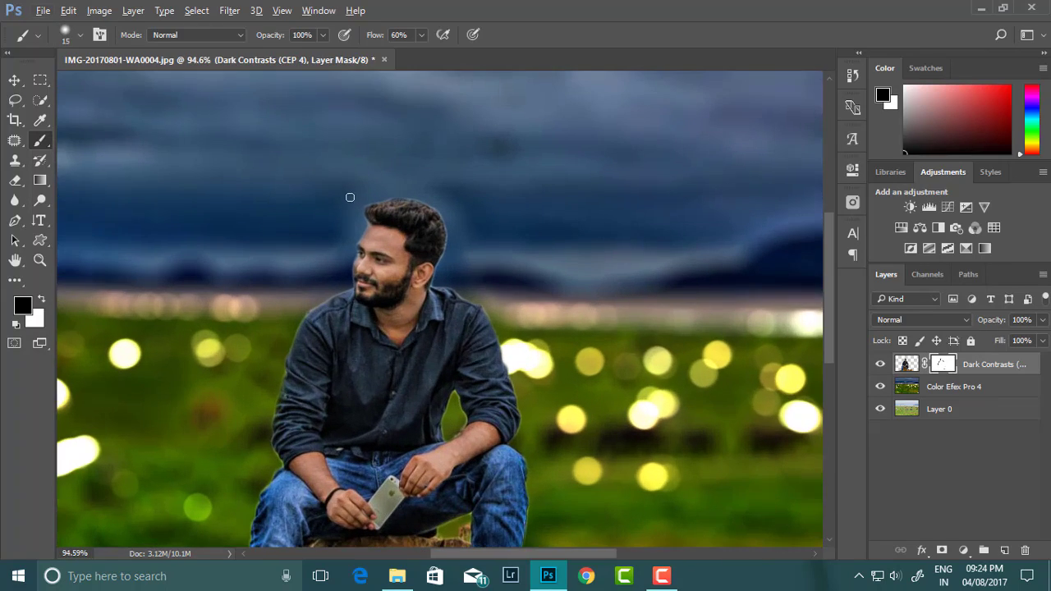
{"action": "scroll", "coordinate": [357, 212], "scroll_direction": "down", "scroll_amount": 3}
{"action": "scroll", "coordinate": [428, 221], "scroll_direction": "up", "scroll_amount": 3}
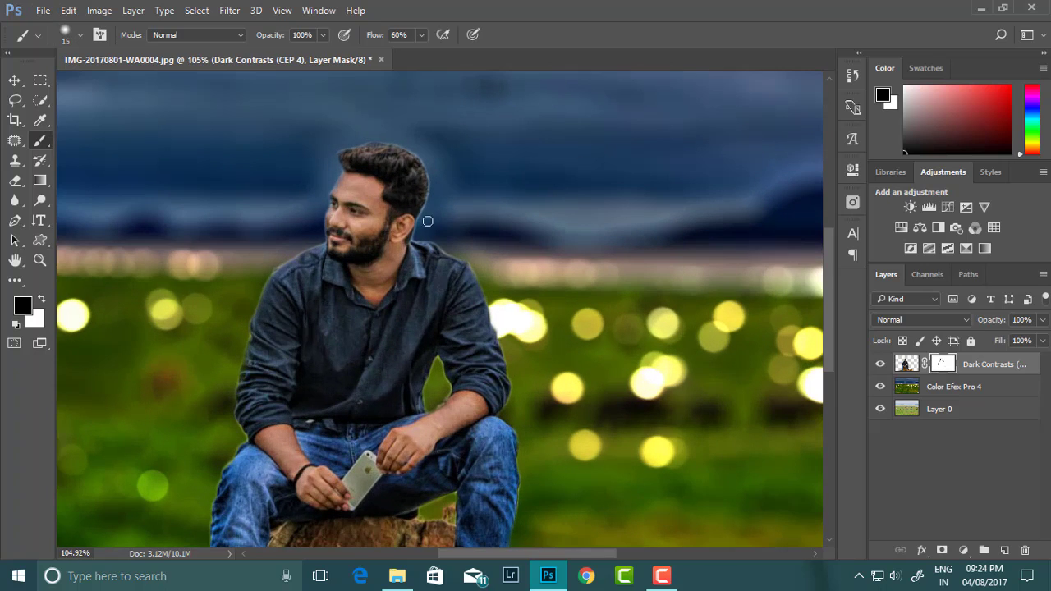
{"action": "scroll", "coordinate": [425, 212], "scroll_direction": "down", "scroll_amount": 3}
{"action": "scroll", "coordinate": [350, 238], "scroll_direction": "up", "scroll_amount": 2}
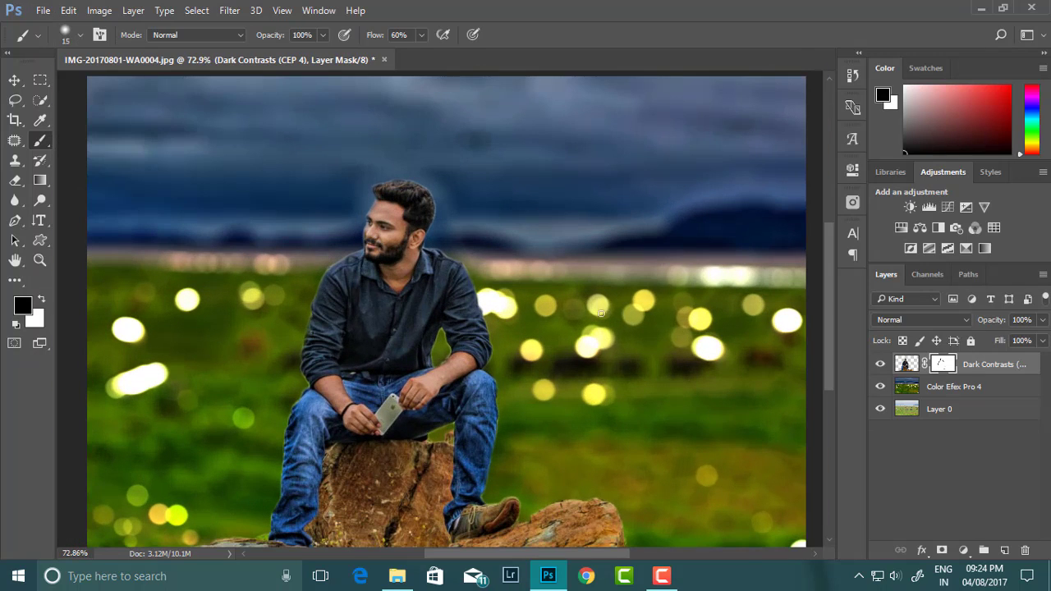
Apply the layer mask permanently and launch Color Efex Pro 4 on the layer
{"action": "right_click", "coordinate": [943, 364]}
{"action": "left_click", "coordinate": [911, 412]}
{"action": "left_click", "coordinate": [230, 10]}
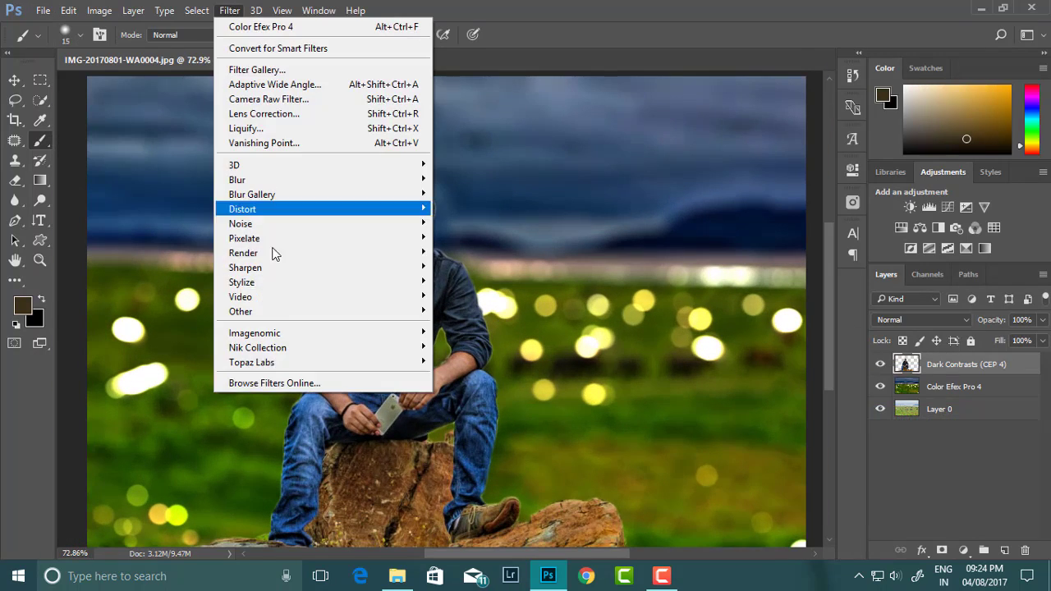
{"action": "left_click", "coordinate": [466, 362]}
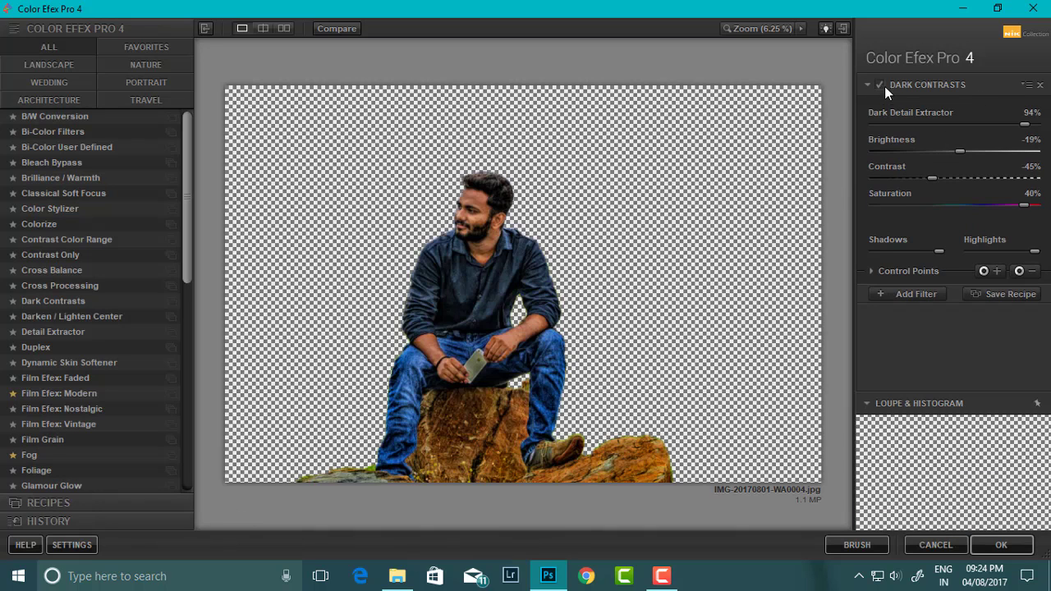
Apply Detail Extractor (22%, contrast 20%, saturation 25%) plus a Contrast Color Range slot
{"action": "scroll", "coordinate": [72, 268], "scroll_direction": "down", "scroll_amount": 2}
{"action": "left_click", "coordinate": [62, 260]}
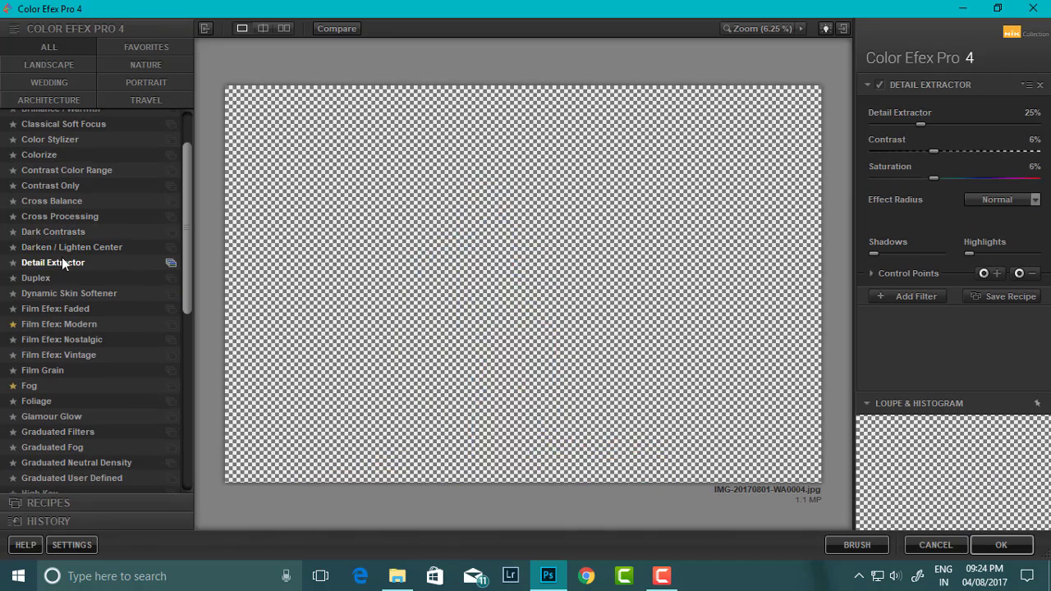
{"action": "mouse_move", "coordinate": [951, 179]}
{"action": "left_mouse_down"}
{"action": "mouse_move", "coordinate": [953, 151]}
{"action": "mouse_move", "coordinate": [908, 123]}
{"action": "left_mouse_up"}
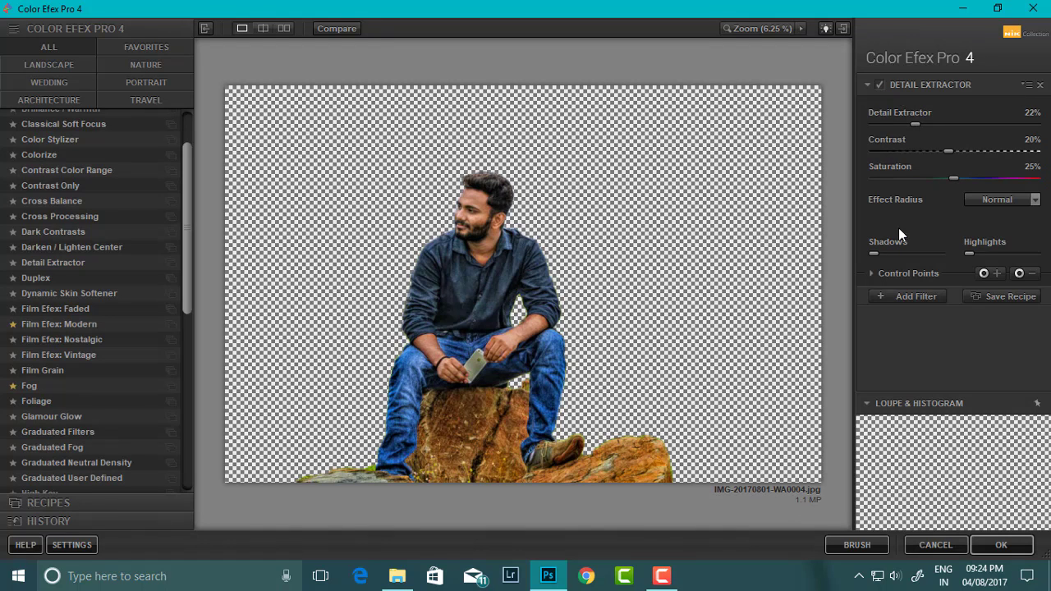
{"action": "left_click", "coordinate": [907, 297]}
{"action": "left_click", "coordinate": [66, 170]}
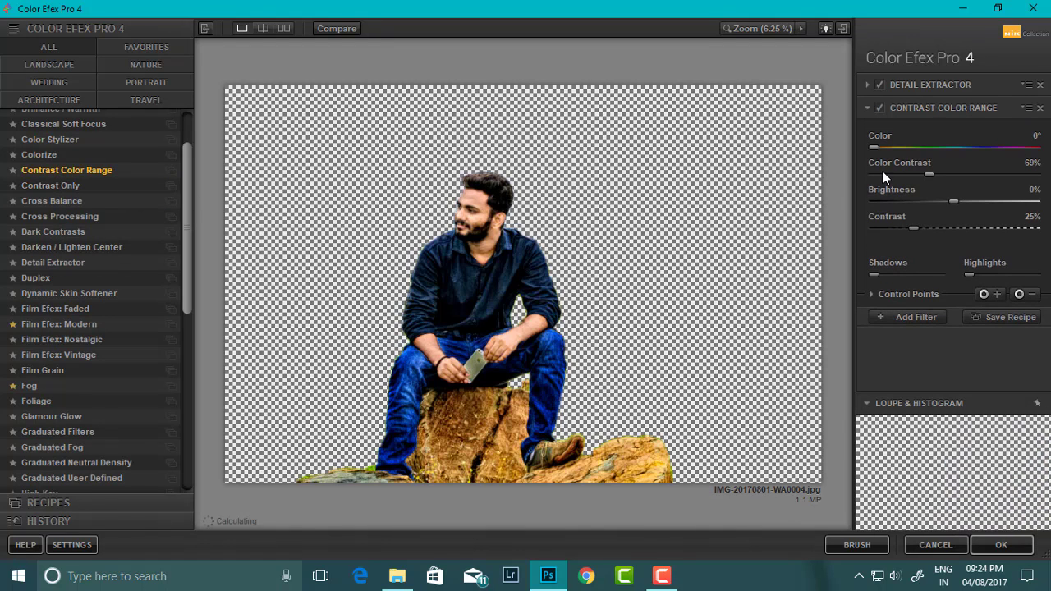
{"action": "left_click", "coordinate": [879, 107]}
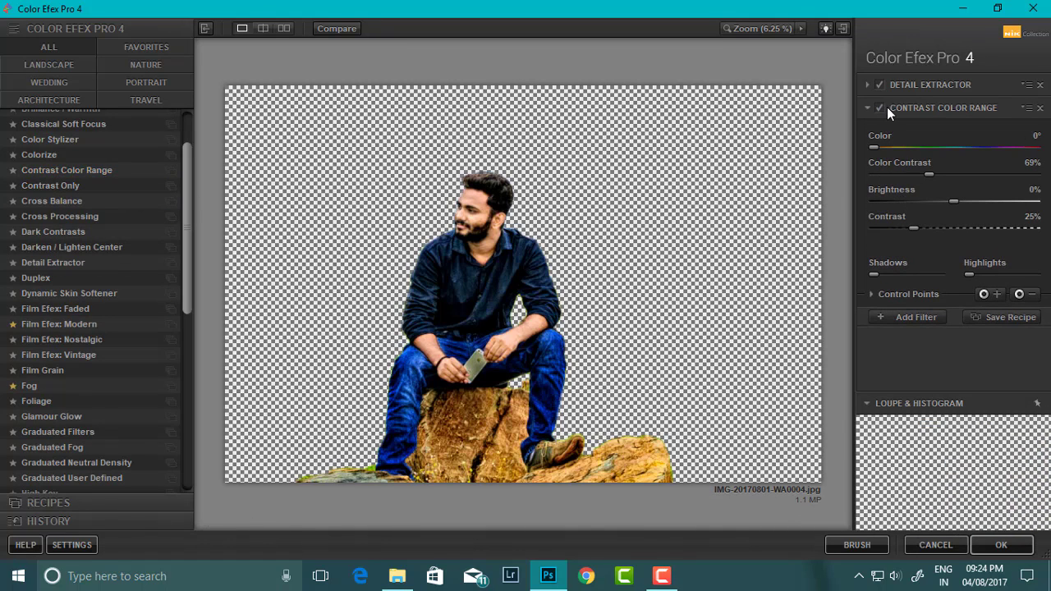
{"action": "left_click", "coordinate": [1001, 544]}
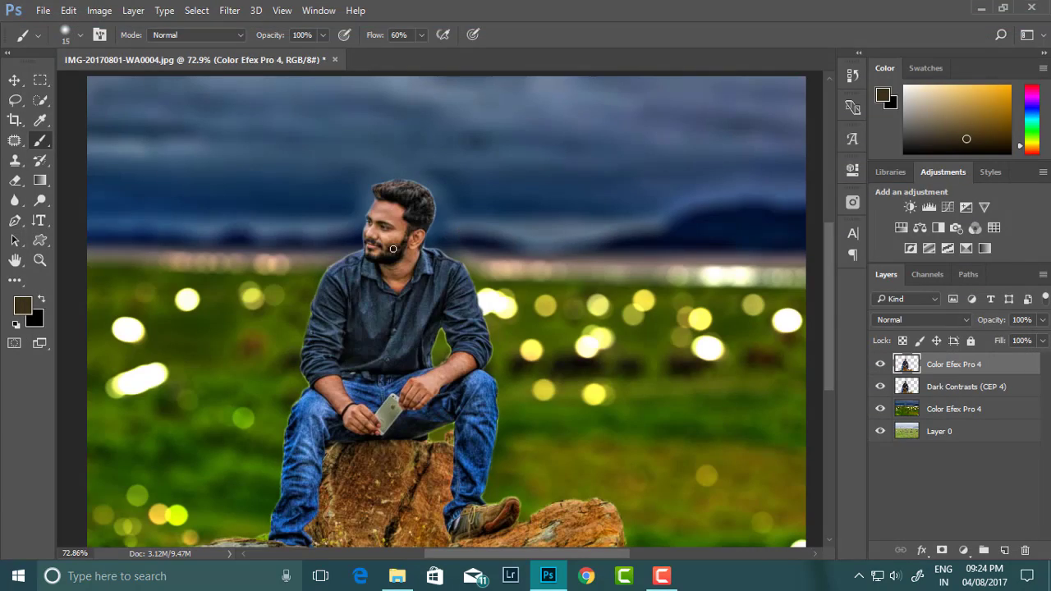
Lower the Dark Contrasts layer's opacity to 21%
{"action": "scroll", "coordinate": [403, 258], "scroll_direction": "up", "scroll_amount": 3}
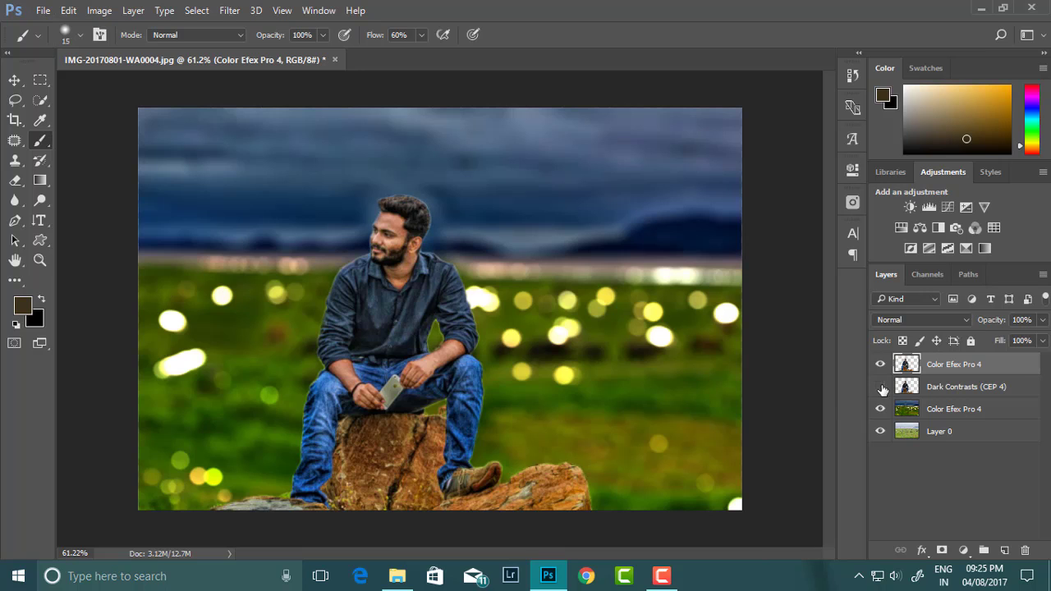
{"action": "scroll", "coordinate": [470, 289], "scroll_direction": "up", "scroll_amount": 1}
{"action": "scroll", "coordinate": [470, 289], "scroll_direction": "down", "scroll_amount": 2}
{"action": "left_click", "coordinate": [966, 386]}
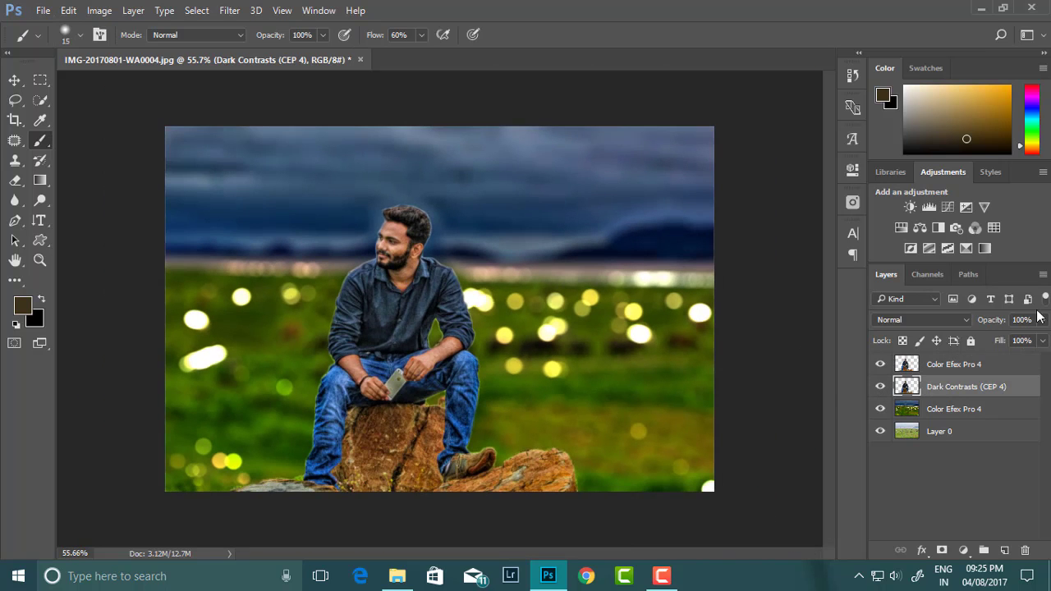
{"action": "left_click", "coordinate": [1043, 320]}
{"action": "left_click_drag", "start_coordinate": [987, 338], "coordinate": [985, 338]}
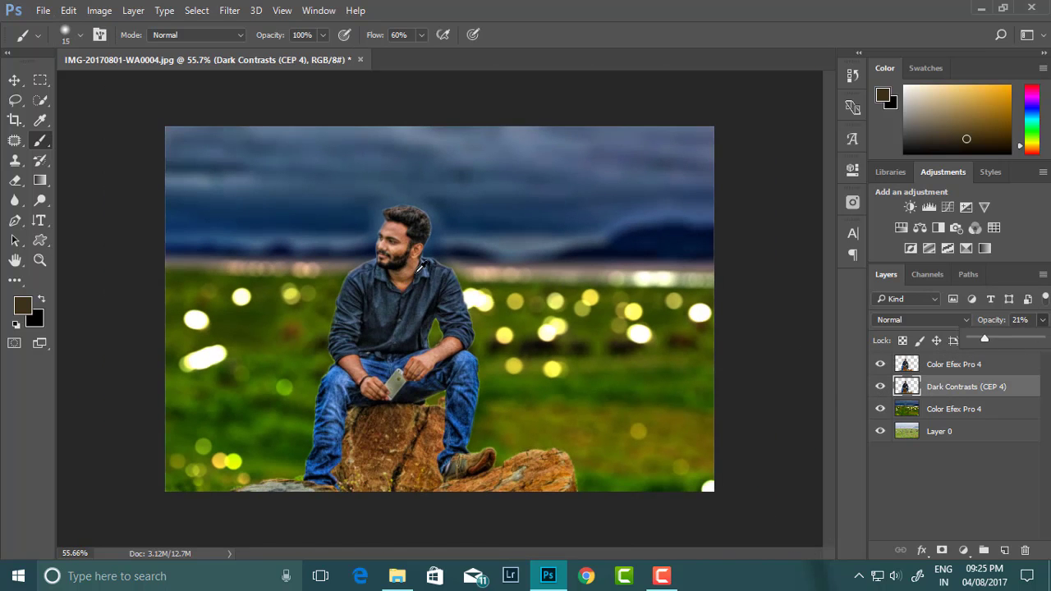
{"action": "scroll", "coordinate": [805, 386], "scroll_direction": "up", "scroll_amount": 2}
{"action": "scroll", "coordinate": [805, 386], "scroll_direction": "down", "scroll_amount": 1}
{"action": "left_click", "coordinate": [882, 390]}
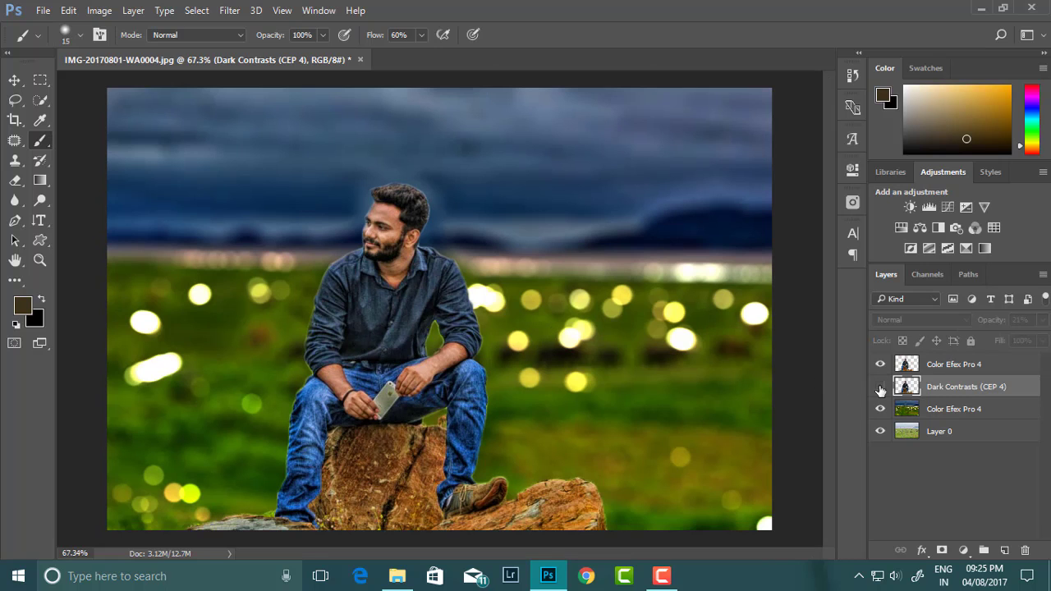
Merge Dark Contrasts with the top Color Efex Pro 4 layer
{"action": "left_click", "coordinate": [953, 367], "text": "shift"}
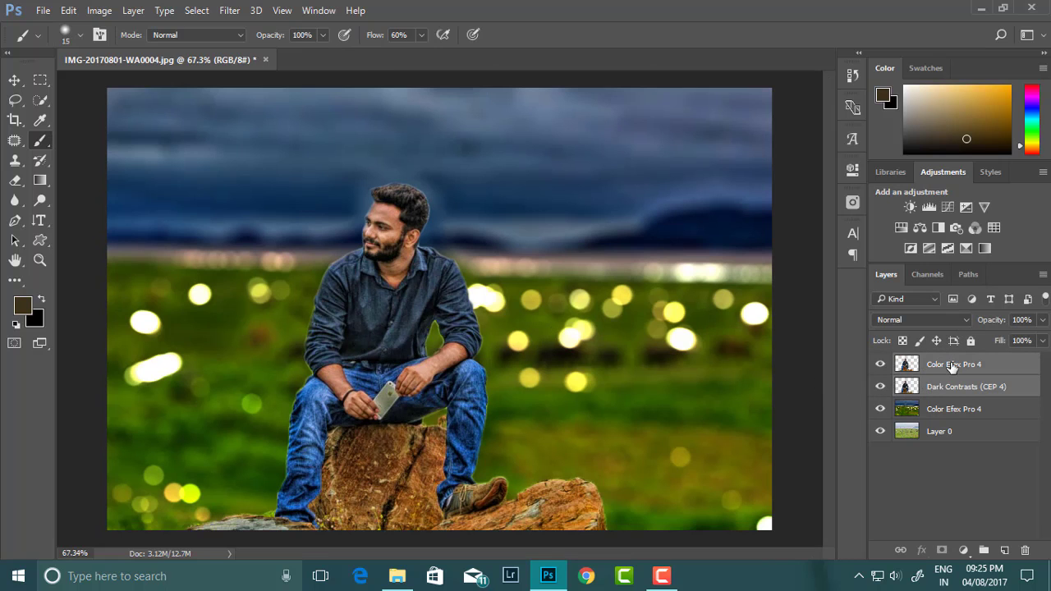
{"action": "key", "text": "ctrl+e"}
{"action": "scroll", "coordinate": [389, 234], "scroll_direction": "up", "scroll_amount": 4}
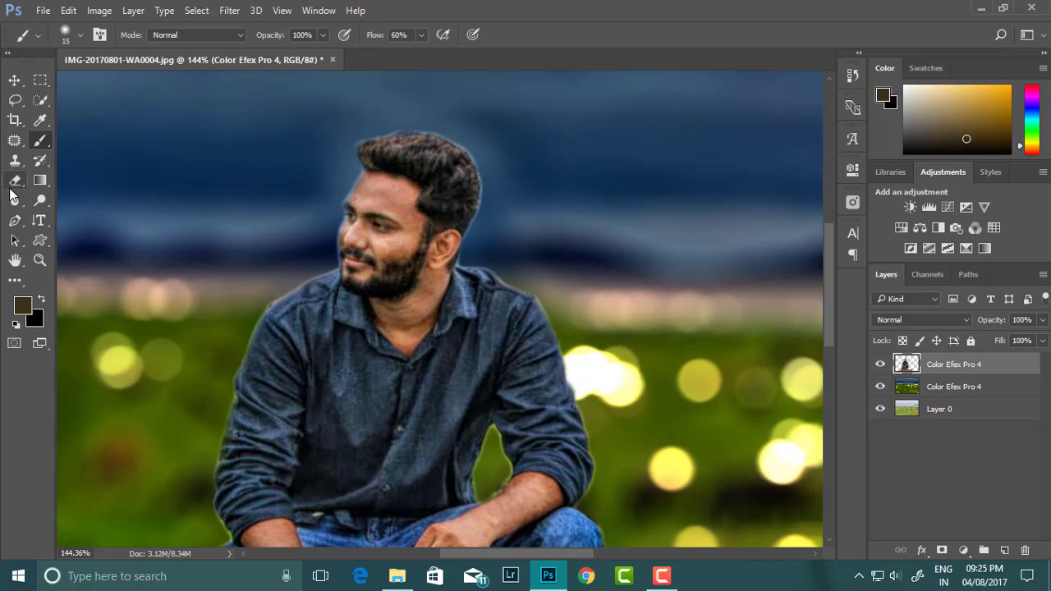
{"action": "left_click", "coordinate": [16, 142]}
{"action": "scroll", "coordinate": [304, 274], "scroll_direction": "down", "scroll_amount": 4}
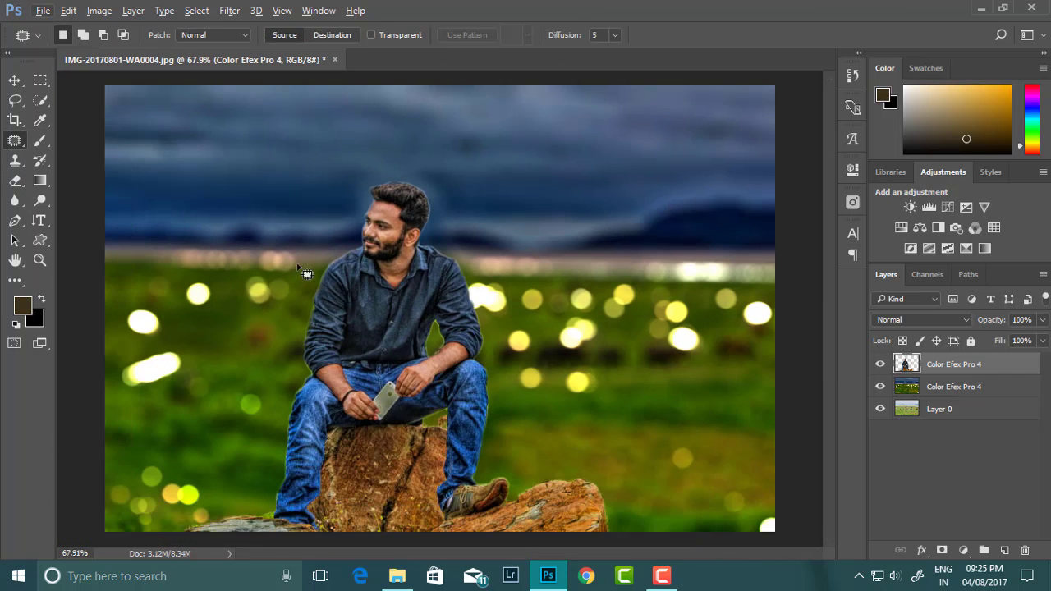
Launch Color Efex Pro 4 on the merged layer and choose Contrast Color Range
{"action": "left_click", "coordinate": [229, 10]}
{"action": "left_click", "coordinate": [462, 254]}
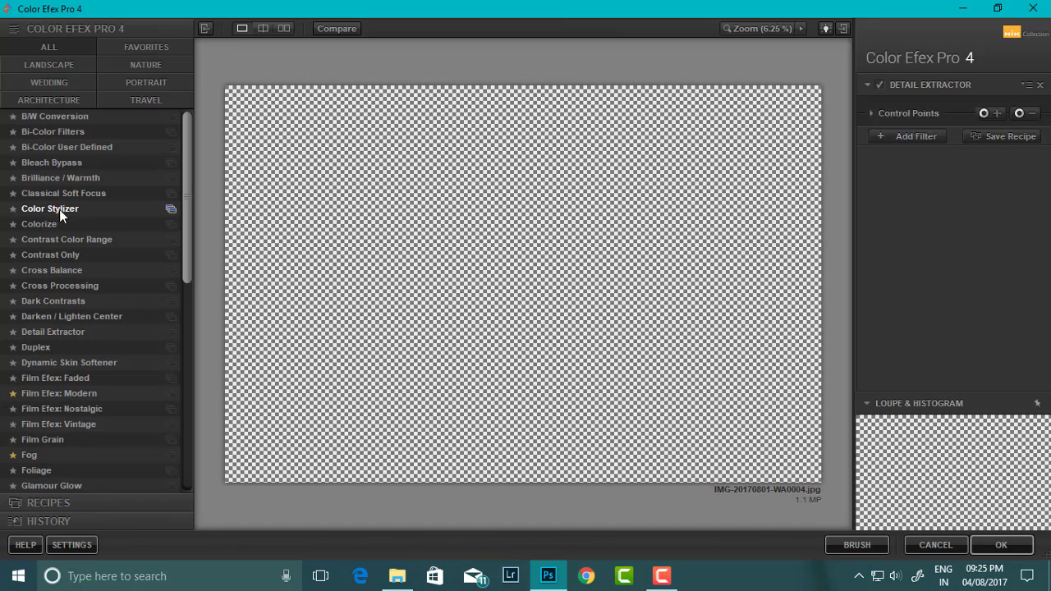
{"action": "left_click", "coordinate": [62, 208]}
{"action": "left_click", "coordinate": [47, 224]}
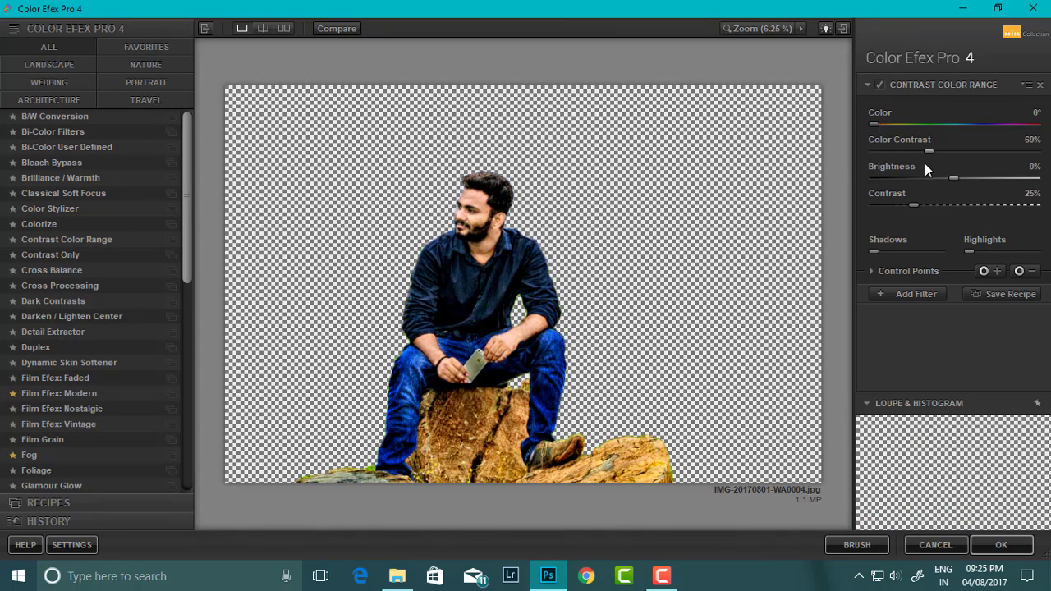
Set Color 64°, Color Contrast 61% and Brightness -11%, then apply it
{"action": "left_click_drag", "start_coordinate": [954, 177], "coordinate": [896, 206]}
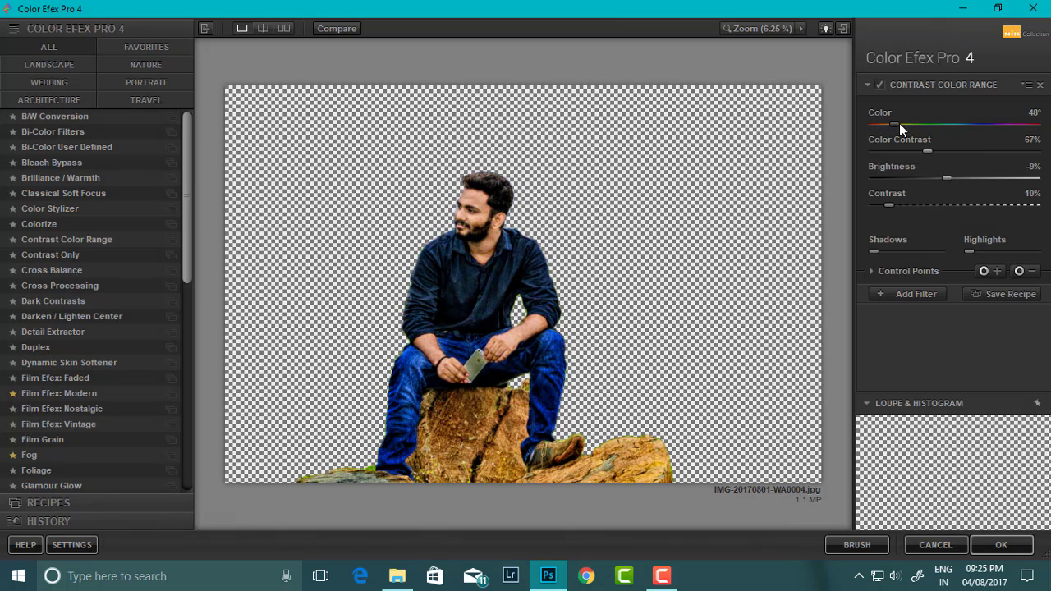
{"action": "left_click_drag", "start_coordinate": [899, 123], "coordinate": [892, 124]}
{"action": "mouse_move", "coordinate": [946, 178]}
{"action": "left_mouse_down"}
{"action": "mouse_move", "coordinate": [936, 176]}
{"action": "mouse_move", "coordinate": [932, 150]}
{"action": "mouse_move", "coordinate": [910, 151]}
{"action": "mouse_move", "coordinate": [898, 124]}
{"action": "left_mouse_up"}
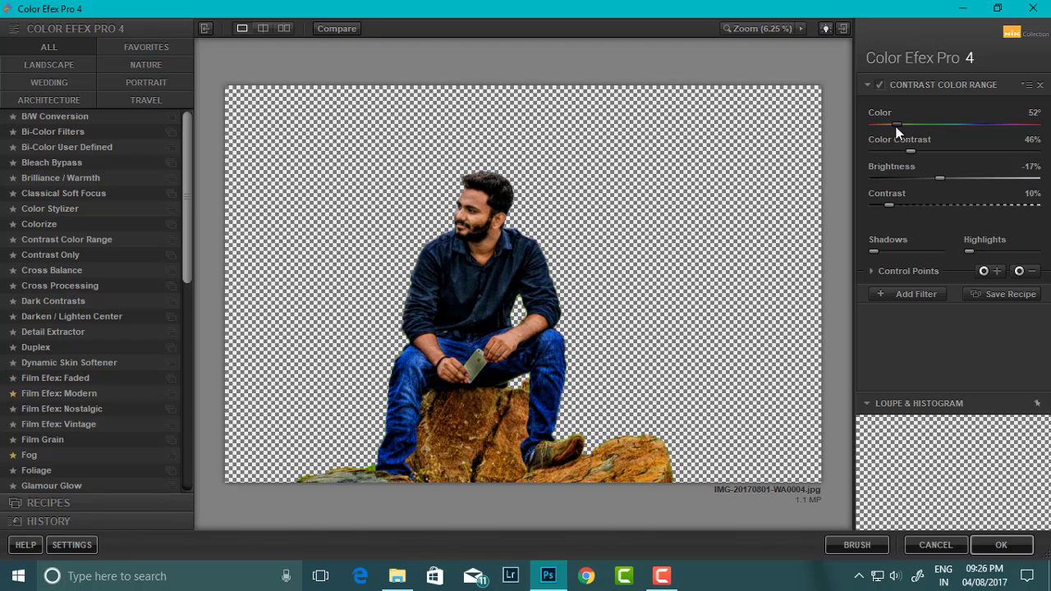
{"action": "left_click_drag", "start_coordinate": [940, 178], "coordinate": [945, 177]}
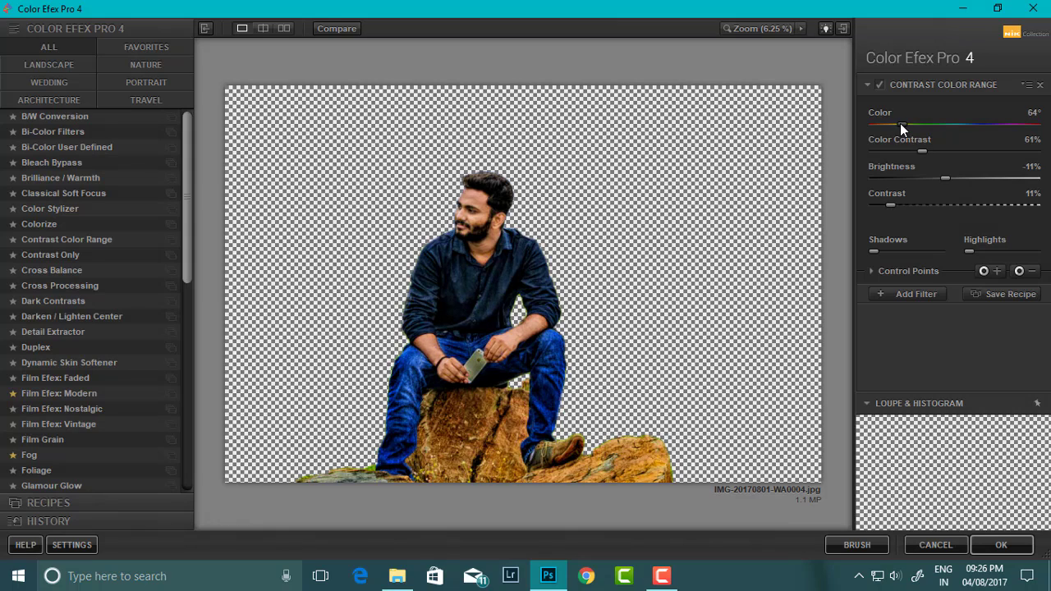
{"action": "left_click", "coordinate": [917, 294]}
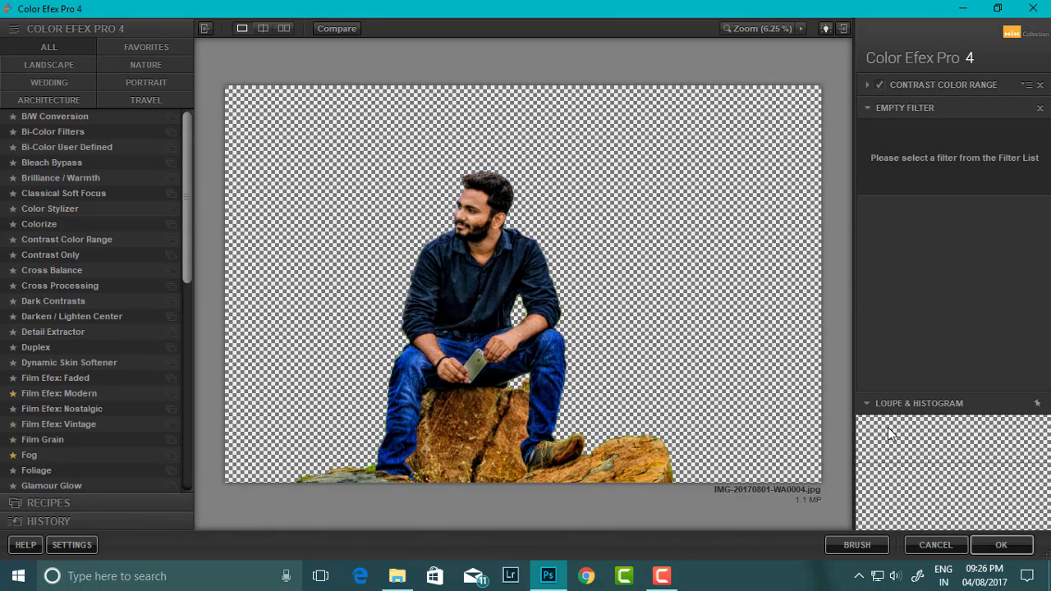
{"action": "left_click", "coordinate": [1000, 546]}
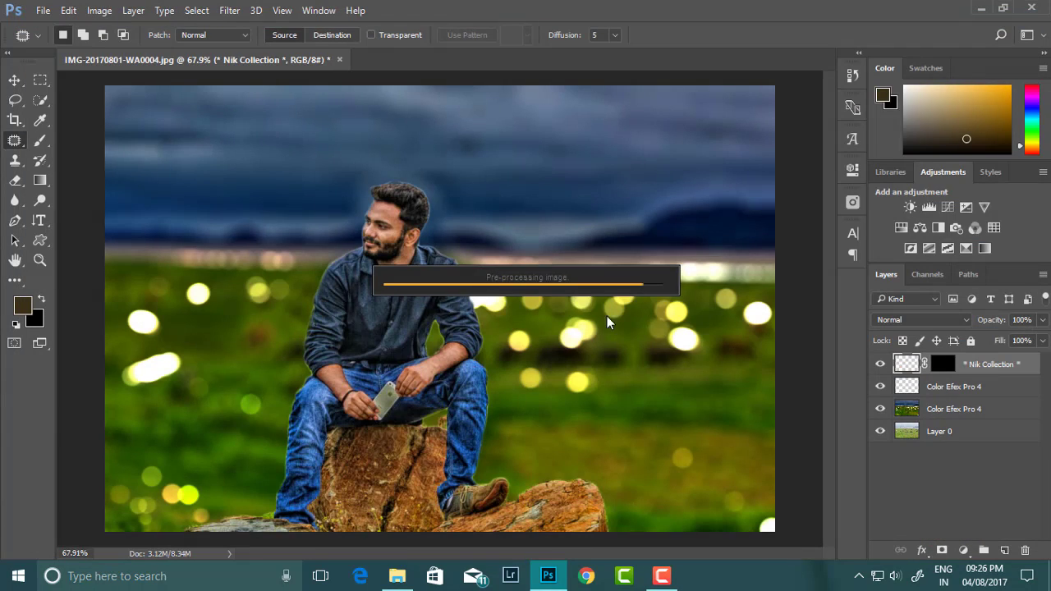
Add an inverted black mask hiding the effect and ready a white brush
{"action": "left_click", "coordinate": [942, 550]}
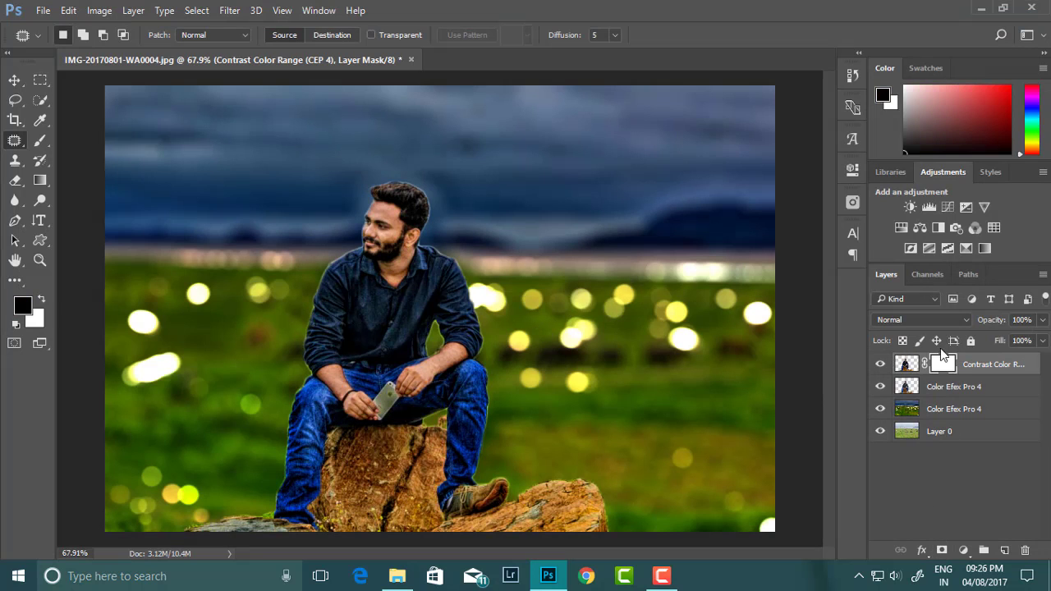
{"action": "key", "text": "ctrl+i"}
{"action": "key", "text": "b"}
{"action": "key", "text": "x"}
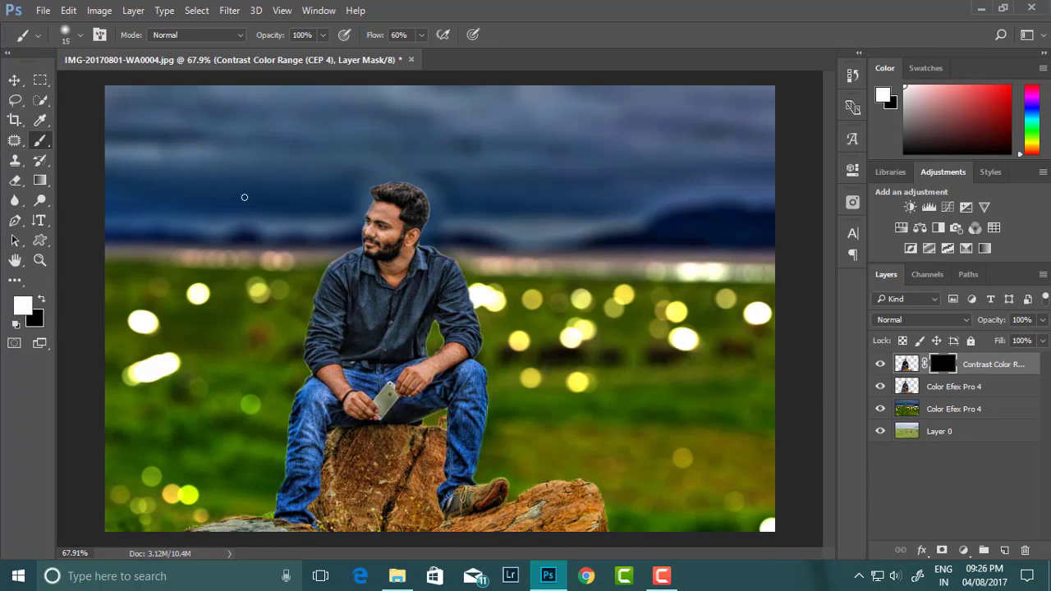
{"action": "scroll", "coordinate": [387, 248], "scroll_direction": "up", "scroll_amount": 3}
{"action": "scroll", "coordinate": [380, 222], "scroll_direction": "up", "scroll_amount": 2}
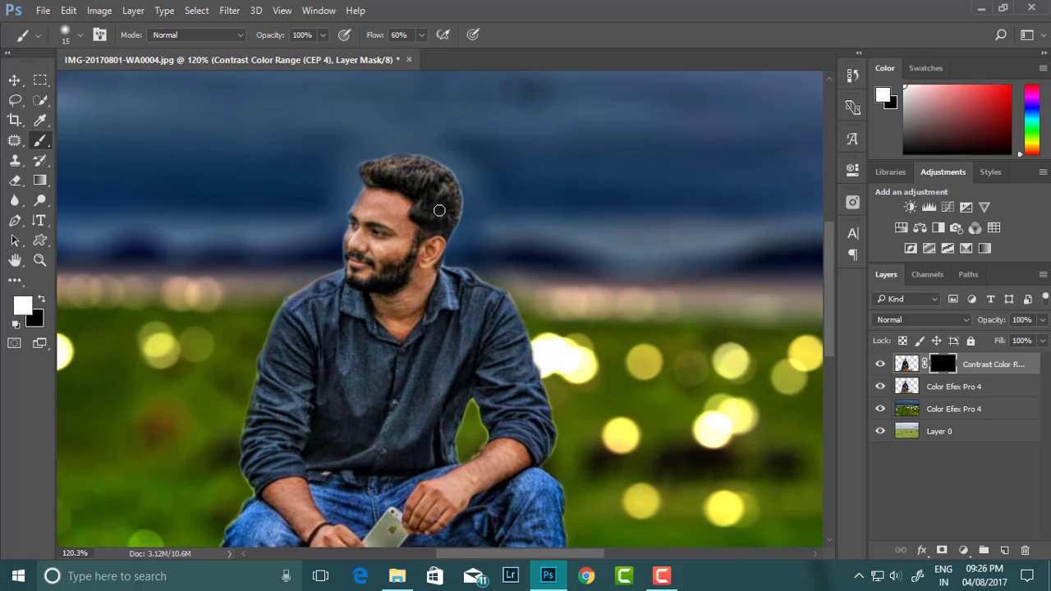
{"action": "scroll", "coordinate": [395, 248], "scroll_direction": "down", "scroll_amount": 1}
{"action": "scroll", "coordinate": [395, 249], "scroll_direction": "down", "scroll_amount": 1}
{"action": "key", "text": "ctrl+i"}
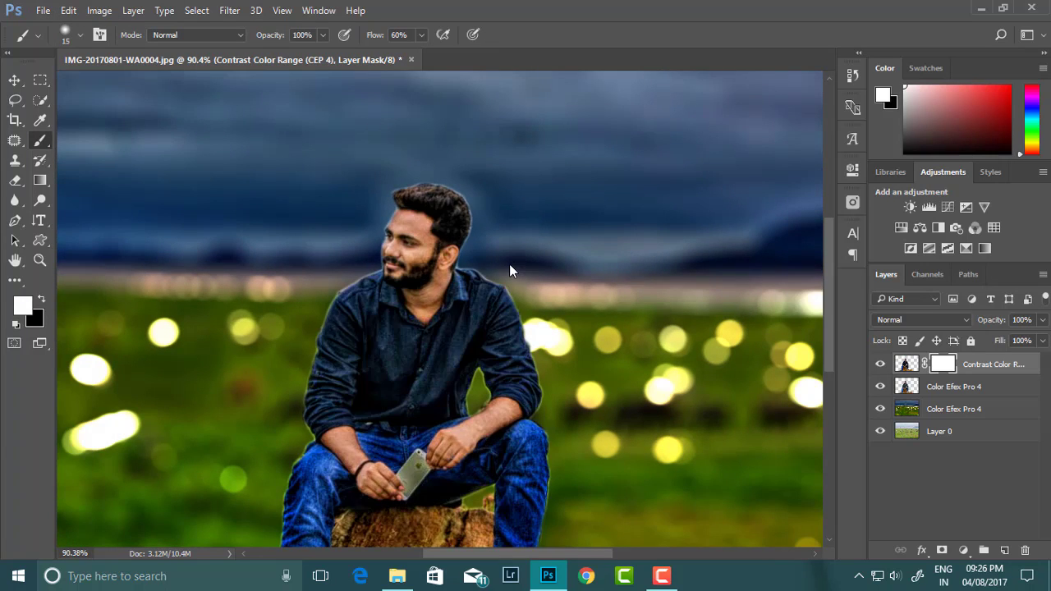
{"action": "scroll", "coordinate": [391, 233], "scroll_direction": "down", "scroll_amount": 2}
{"action": "scroll", "coordinate": [392, 234], "scroll_direction": "up", "scroll_amount": 1}
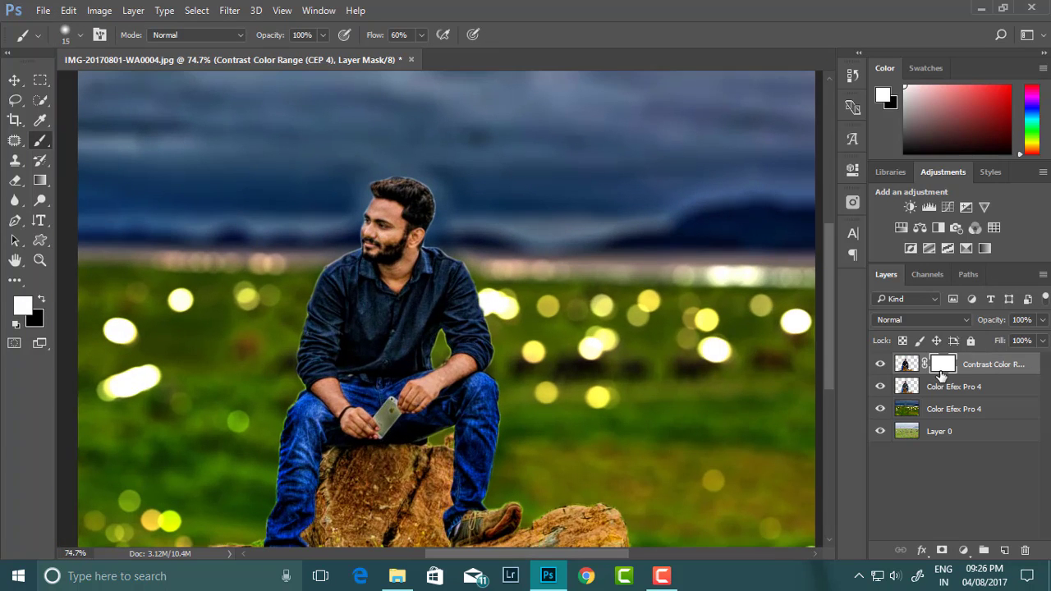
{"action": "key", "text": "ctrl+i"}
{"action": "scroll", "coordinate": [342, 247], "scroll_direction": "up", "scroll_amount": 1}
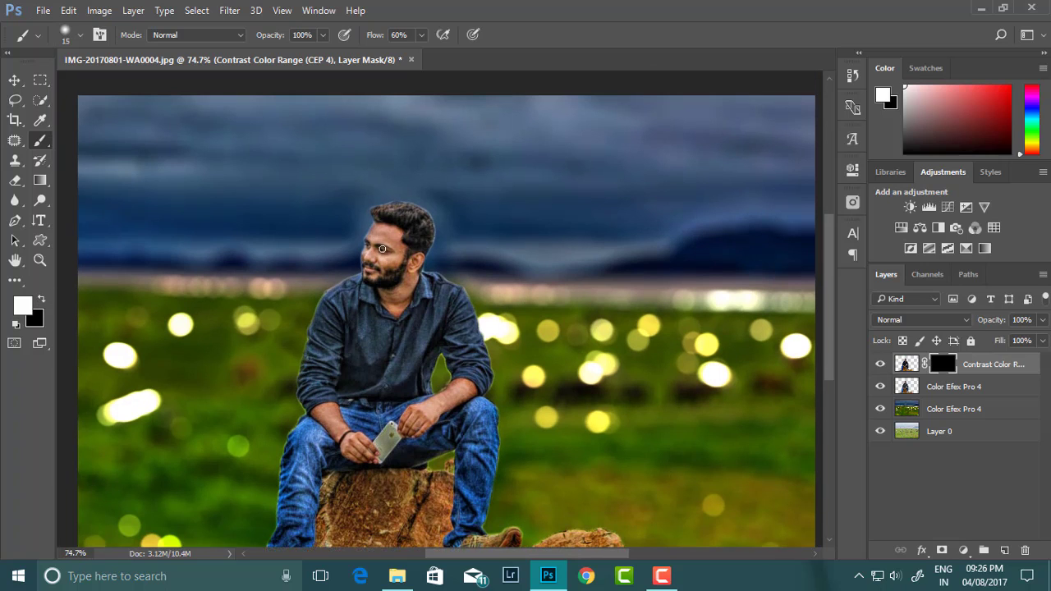
{"action": "scroll", "coordinate": [381, 209], "scroll_direction": "up", "scroll_amount": 3}
{"action": "scroll", "coordinate": [381, 210], "scroll_direction": "down", "scroll_amount": 1}
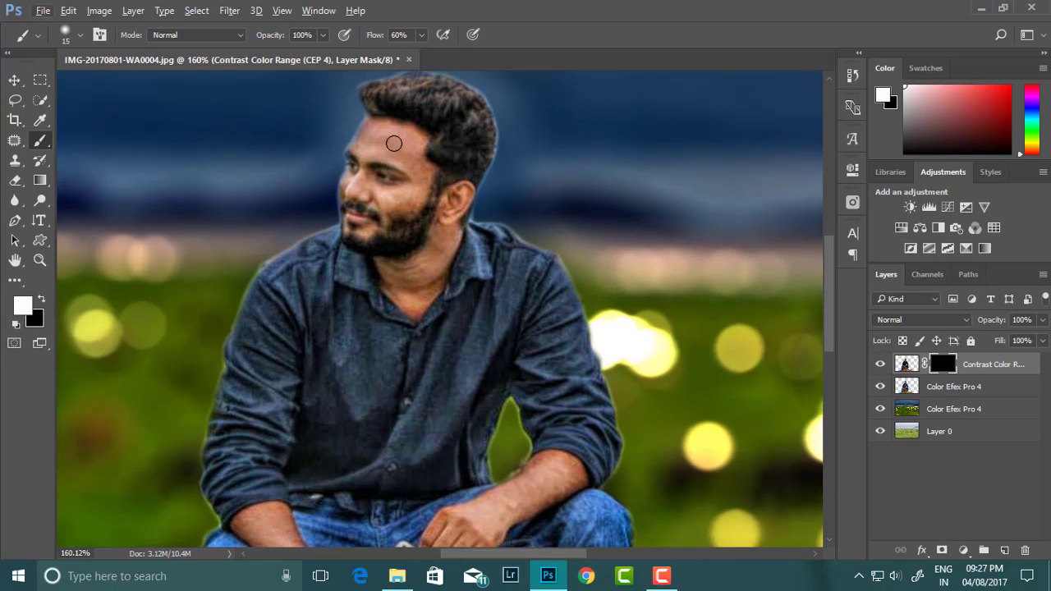
Enlarge the brush to 44 px and target the top layer's mask again
{"action": "right_click", "coordinate": [404, 149]}
{"action": "left_click_drag", "start_coordinate": [497, 186], "coordinate": [504, 186]}
{"action": "key", "text": "Return"}
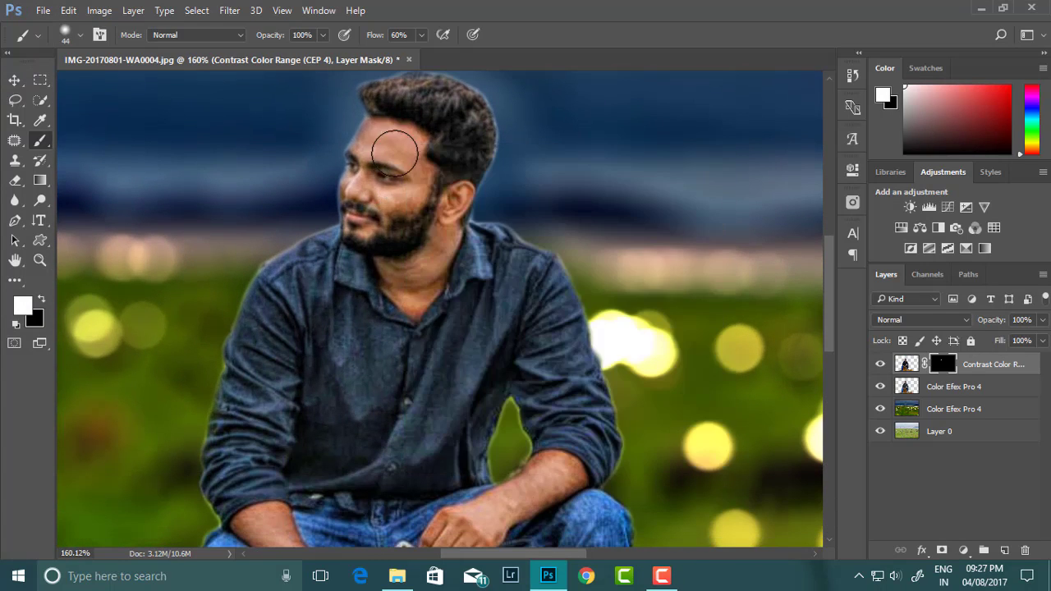
{"action": "scroll", "coordinate": [393, 168], "scroll_direction": "down", "scroll_amount": 3}
{"action": "right_click", "coordinate": [393, 168]}
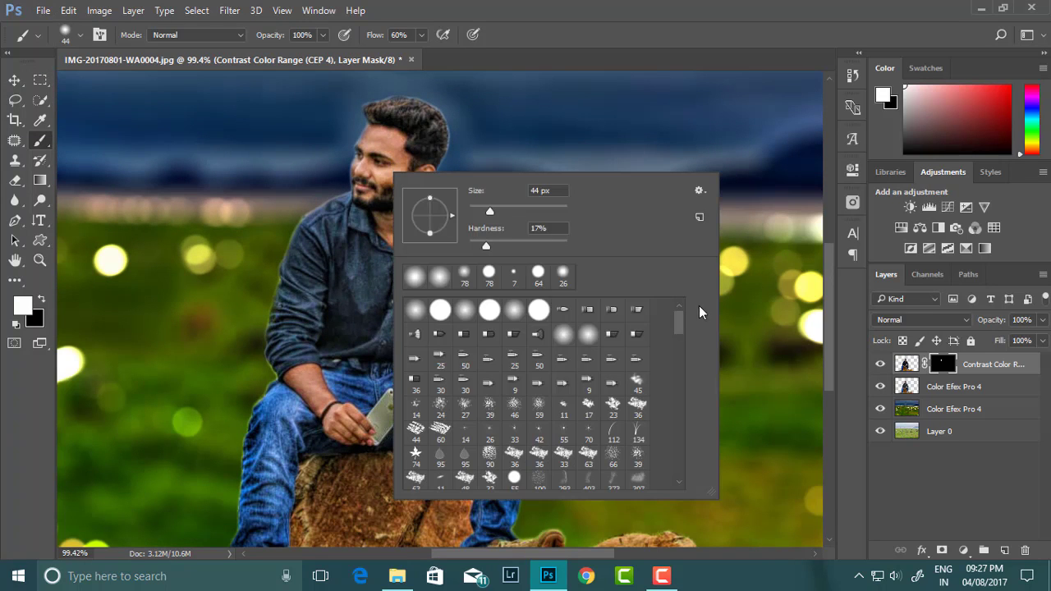
{"action": "key", "text": "Return"}
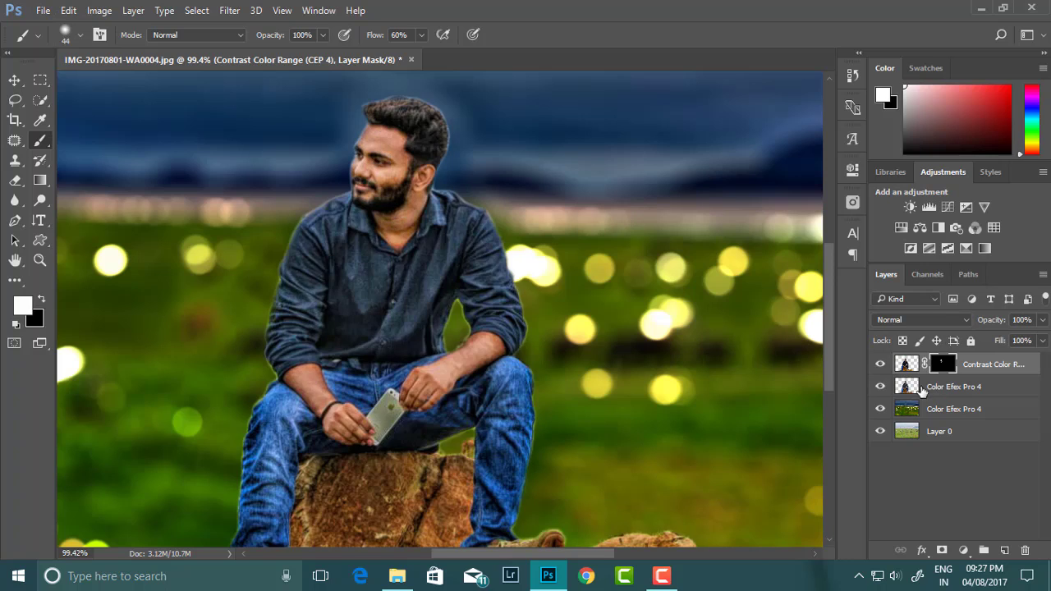
{"action": "left_click", "coordinate": [922, 391]}
{"action": "left_click", "coordinate": [949, 369]}
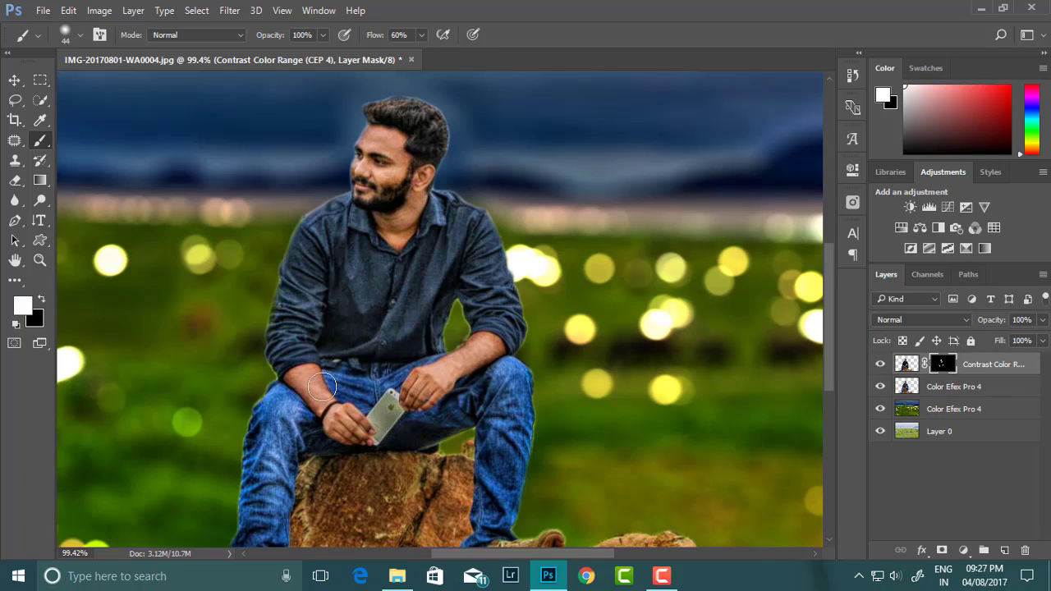
Shrink the brush to 29 px and paint the effect back onto the shirt
{"action": "scroll", "coordinate": [402, 234], "scroll_direction": "down", "scroll_amount": 2}
{"action": "scroll", "coordinate": [328, 268], "scroll_direction": "up", "scroll_amount": 2}
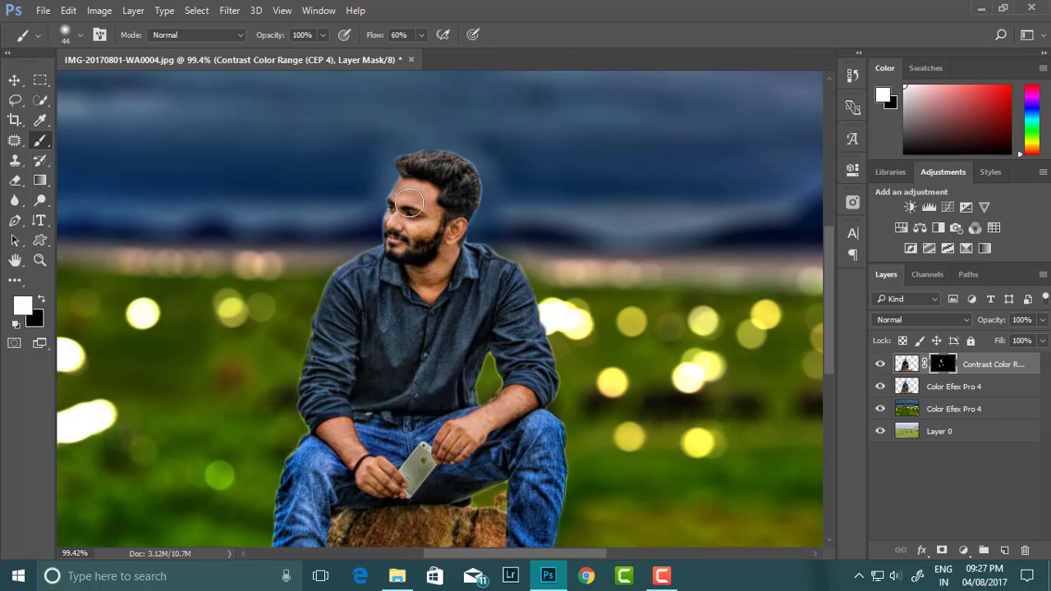
{"action": "scroll", "coordinate": [409, 202], "scroll_direction": "down", "scroll_amount": 2}
{"action": "scroll", "coordinate": [369, 271], "scroll_direction": "up", "scroll_amount": 1}
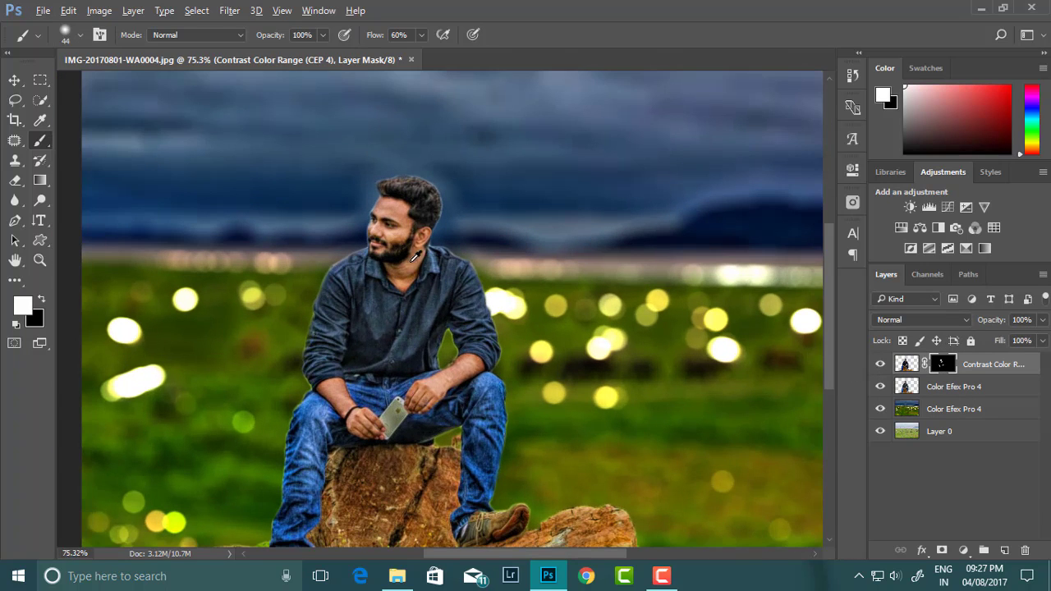
{"action": "scroll", "coordinate": [415, 257], "scroll_direction": "up", "scroll_amount": 2}
{"action": "scroll", "coordinate": [443, 296], "scroll_direction": "down", "scroll_amount": 1}
{"action": "scroll", "coordinate": [427, 345], "scroll_direction": "down", "scroll_amount": 2}
{"action": "scroll", "coordinate": [402, 384], "scroll_direction": "up", "scroll_amount": 2}
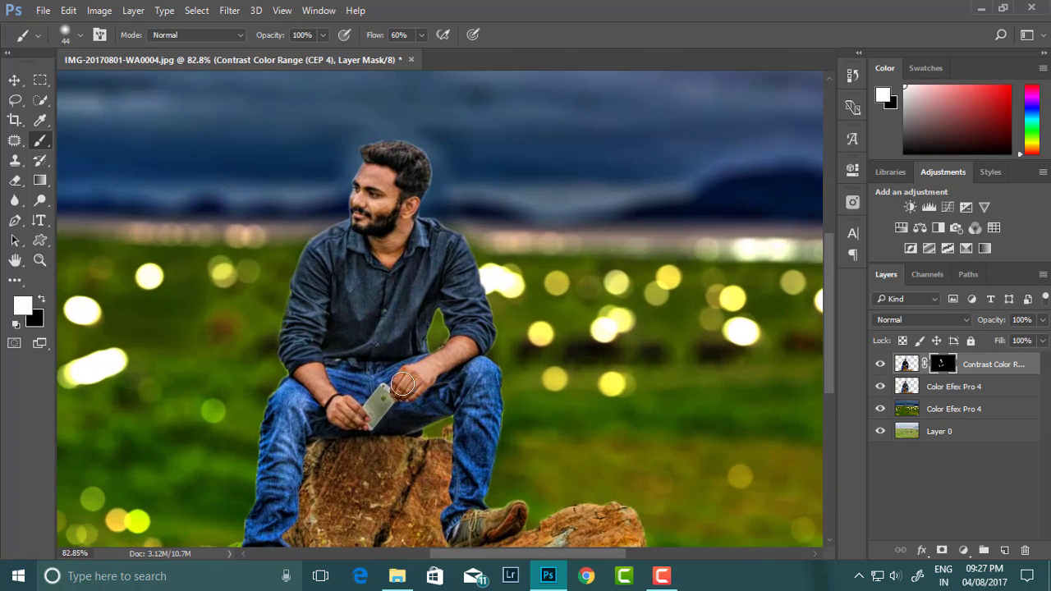
{"action": "scroll", "coordinate": [319, 379], "scroll_direction": "down", "scroll_amount": 2}
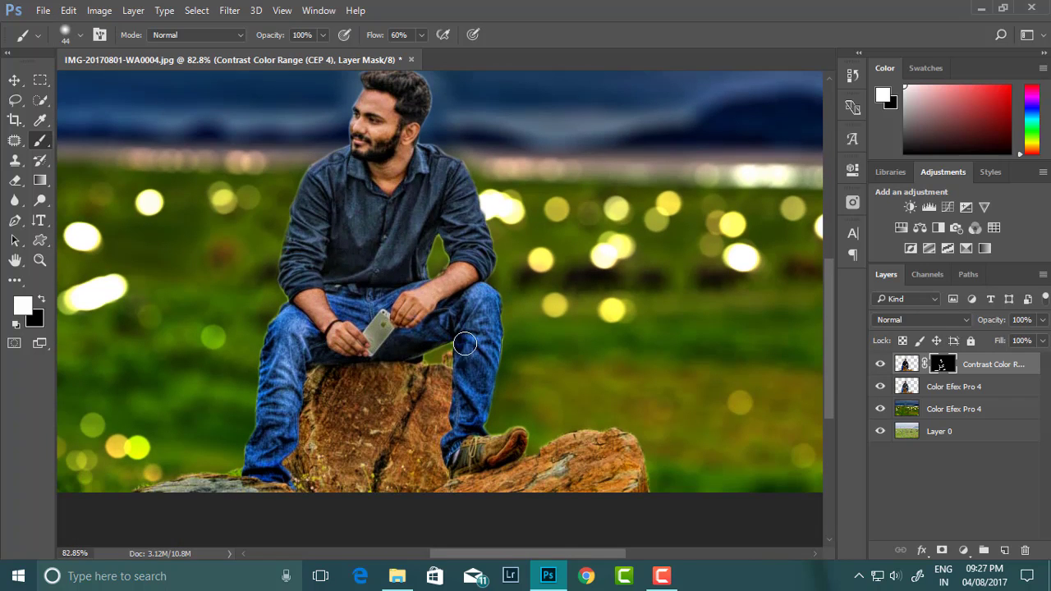
{"action": "scroll", "coordinate": [460, 349], "scroll_direction": "down", "scroll_amount": 1}
{"action": "scroll", "coordinate": [341, 343], "scroll_direction": "down", "scroll_amount": 1}
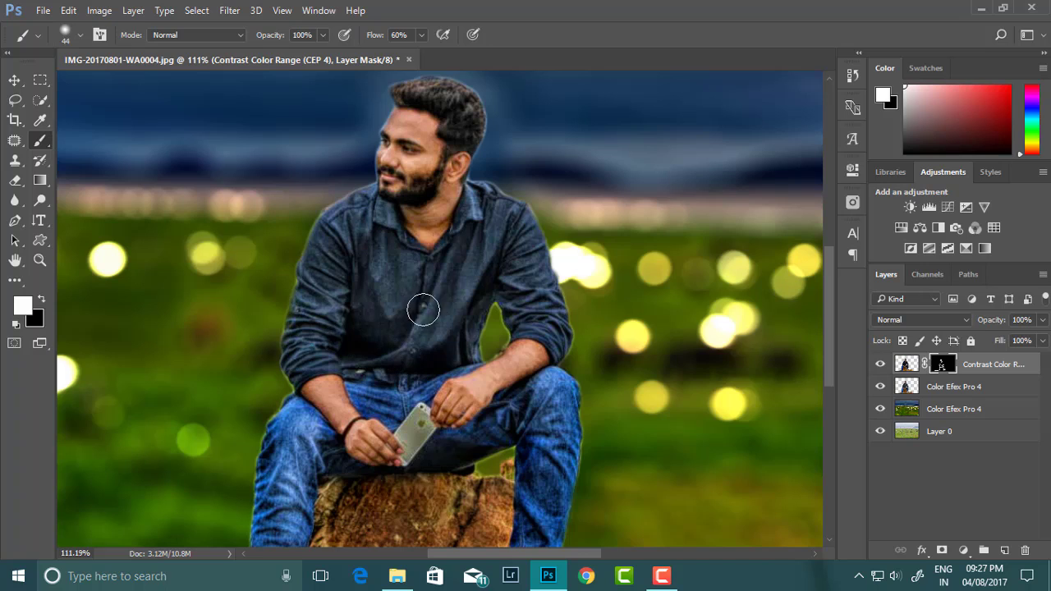
{"action": "right_click", "coordinate": [422, 304]}
{"action": "left_click_drag", "start_coordinate": [523, 272], "coordinate": [505, 272]}
{"action": "mouse_move", "coordinate": [458, 217]}
{"action": "left_mouse_down"}
{"action": "mouse_move", "coordinate": [446, 291]}
{"action": "mouse_move", "coordinate": [500, 286]}
{"action": "mouse_move", "coordinate": [474, 357]}
{"action": "mouse_move", "coordinate": [322, 312]}
{"action": "left_mouse_up"}
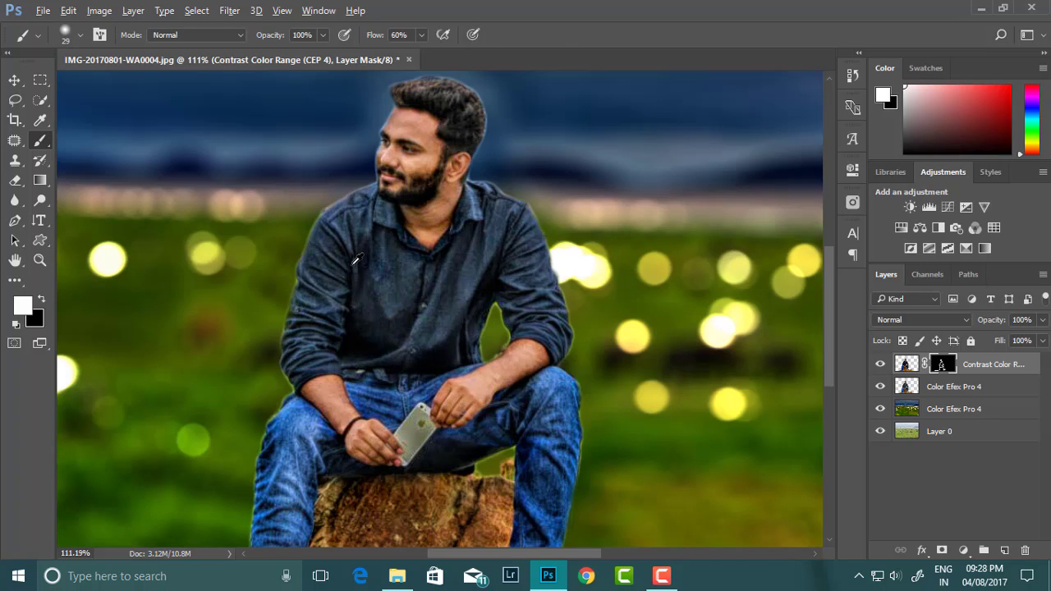
Review the painted-back effect across the man's figure
{"action": "scroll", "coordinate": [345, 287], "scroll_direction": "down", "scroll_amount": 3}
{"action": "scroll", "coordinate": [440, 308], "scroll_direction": "up", "scroll_amount": 3}
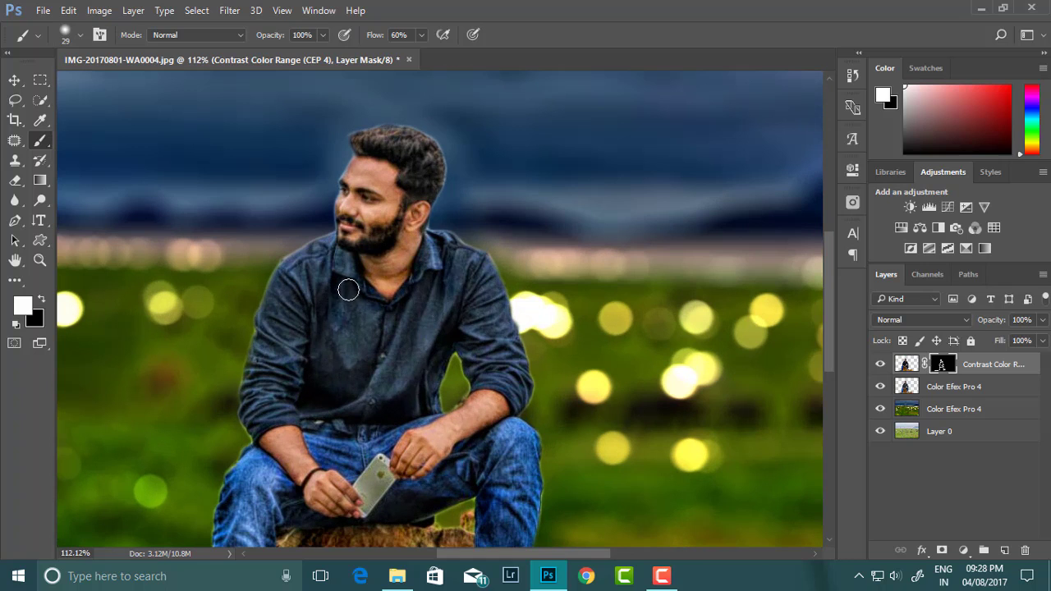
{"action": "scroll", "coordinate": [347, 288], "scroll_direction": "down", "scroll_amount": 2}
{"action": "scroll", "coordinate": [361, 283], "scroll_direction": "down", "scroll_amount": 2}
{"action": "scroll", "coordinate": [405, 280], "scroll_direction": "up", "scroll_amount": 1}
{"action": "scroll", "coordinate": [352, 427], "scroll_direction": "up", "scroll_amount": 1}
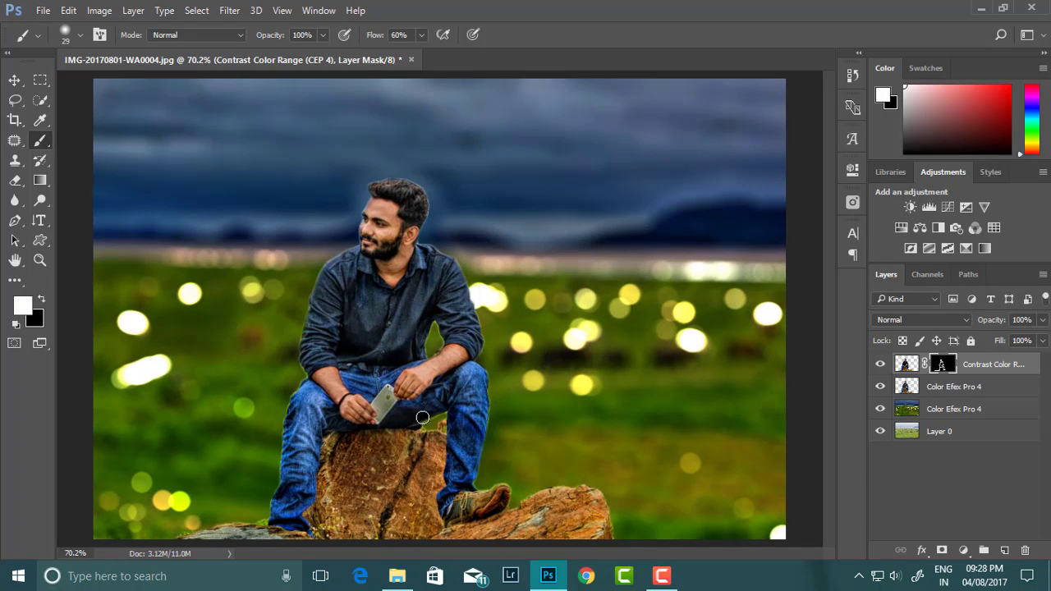
{"action": "scroll", "coordinate": [415, 386], "scroll_direction": "down", "scroll_amount": 2}
{"action": "scroll", "coordinate": [419, 345], "scroll_direction": "up", "scroll_amount": 2}
{"action": "scroll", "coordinate": [436, 271], "scroll_direction": "up", "scroll_amount": 2}
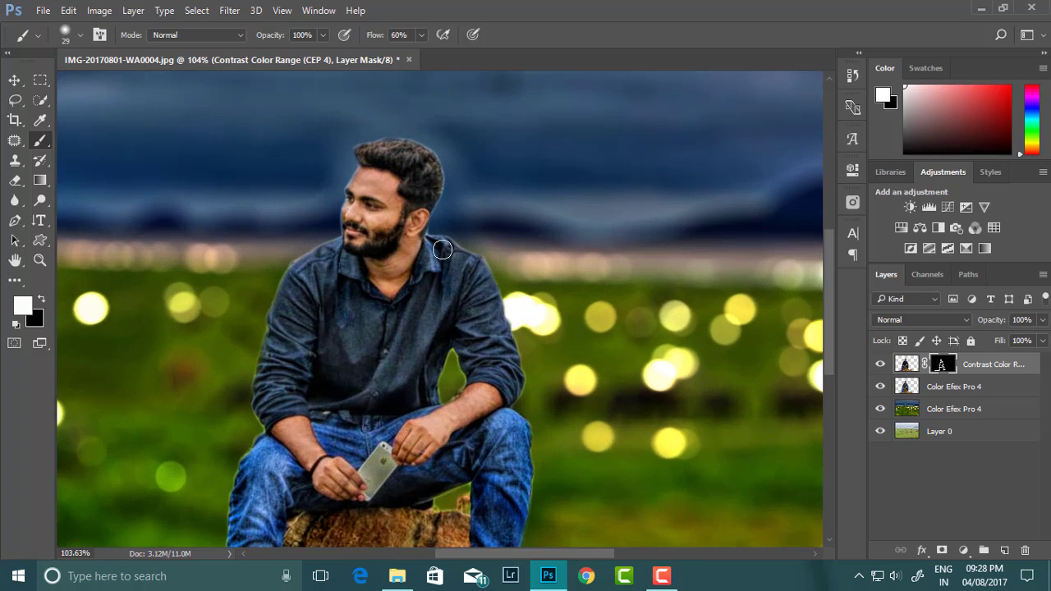
{"action": "scroll", "coordinate": [489, 296], "scroll_direction": "down", "scroll_amount": 2}
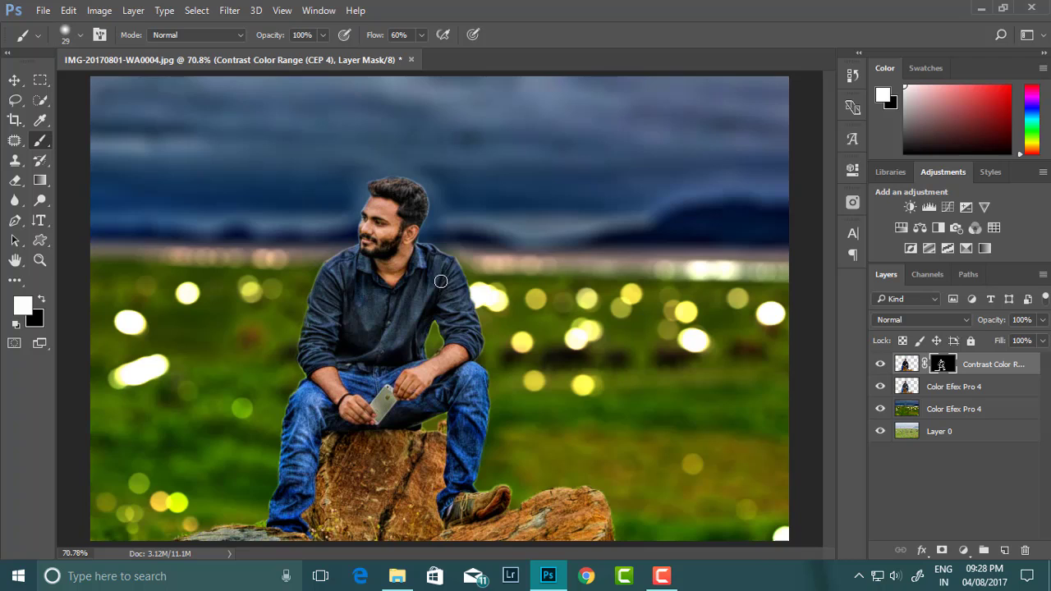
{"action": "scroll", "coordinate": [441, 281], "scroll_direction": "down", "scroll_amount": 1}
{"action": "left_click", "coordinate": [955, 391]}
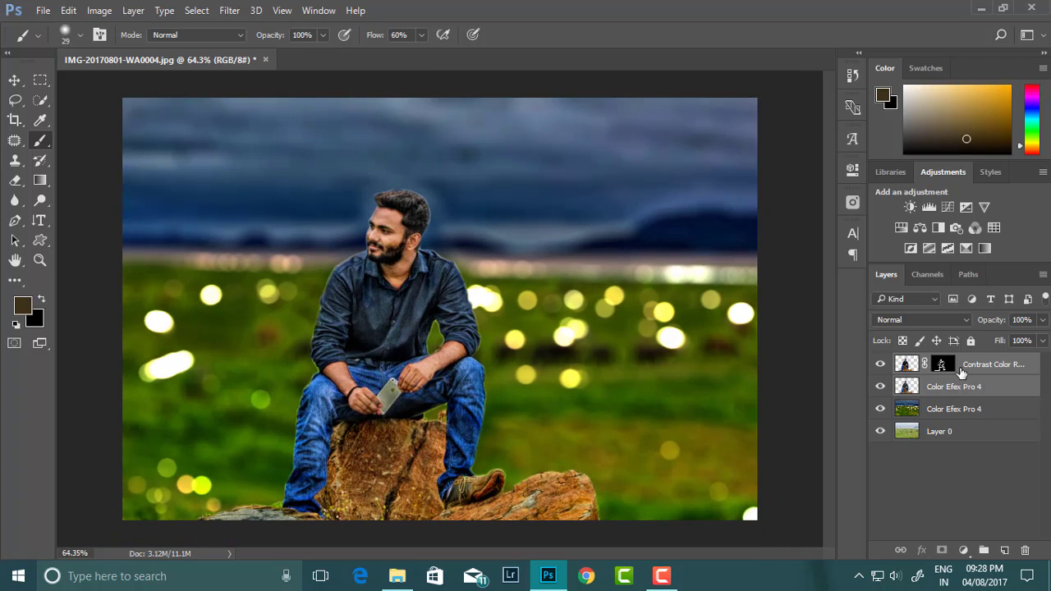
Merge the top two layers and add a new empty Layer 1 on top
{"action": "key", "text": "ctrl+e"}
{"action": "scroll", "coordinate": [391, 252], "scroll_direction": "up", "scroll_amount": 3}
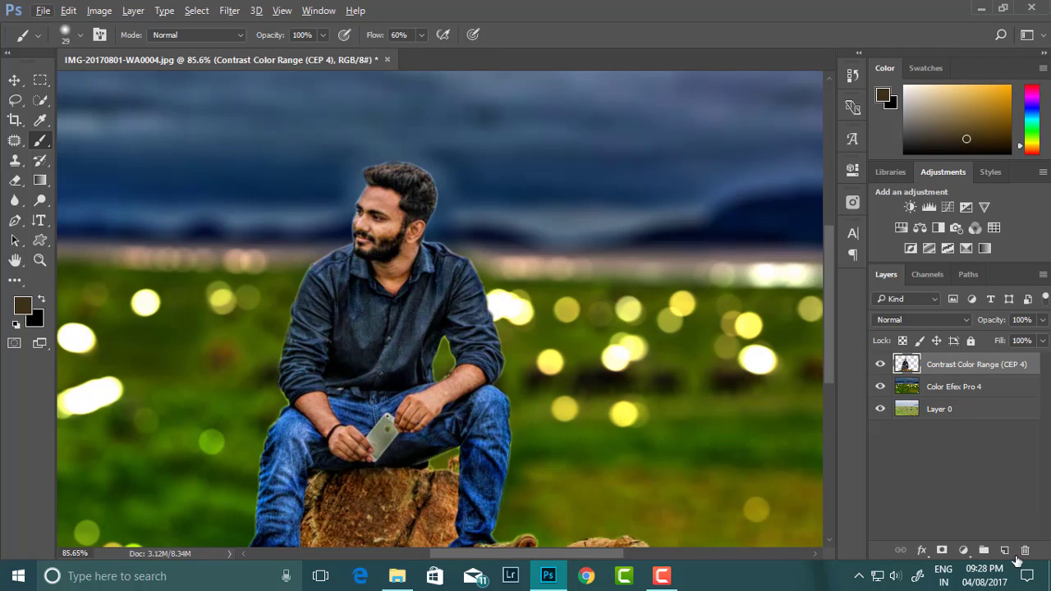
{"action": "left_click", "coordinate": [1004, 551]}
{"action": "right_click", "coordinate": [39, 140]}
{"action": "scroll", "coordinate": [394, 247], "scroll_direction": "up", "scroll_amount": 1}
Sample the peach skin tone from the man's forehead as the foreground colour
{"action": "key", "text": "i"}
{"action": "left_click", "coordinate": [22, 306]}
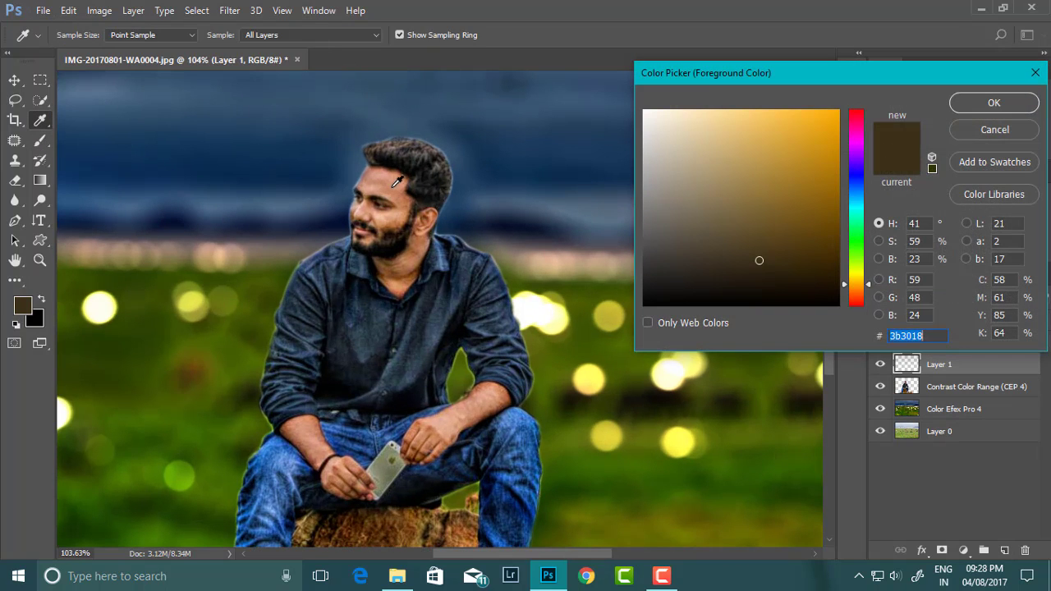
{"action": "left_click", "coordinate": [397, 181]}
{"action": "key", "text": "Return"}
Set the Brush to 15% opacity and resize it to 20, then 15 px
{"action": "key", "text": "b"}
{"action": "scroll", "coordinate": [385, 195], "scroll_direction": "up", "scroll_amount": 1}
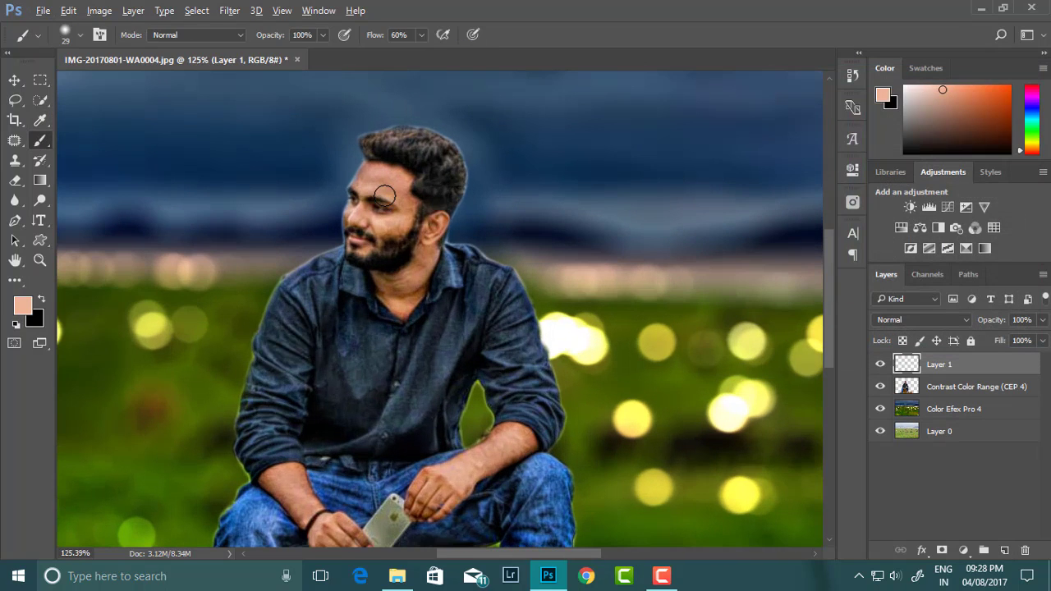
{"action": "key", "text": "alt"}
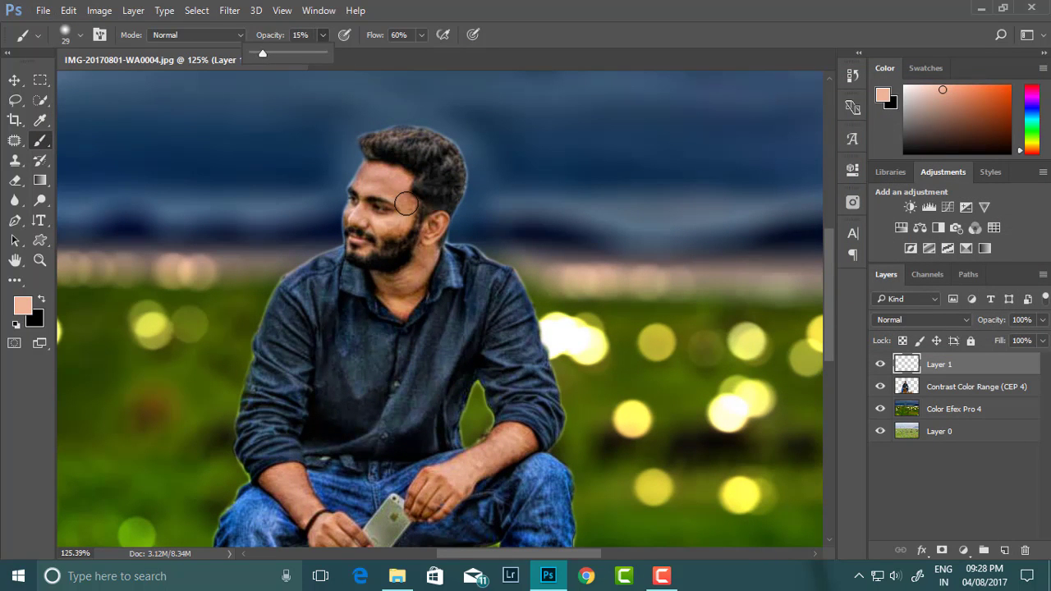
{"action": "right_click", "coordinate": [395, 193]}
{"action": "type", "text": "20"}
{"action": "key", "text": "Return"}
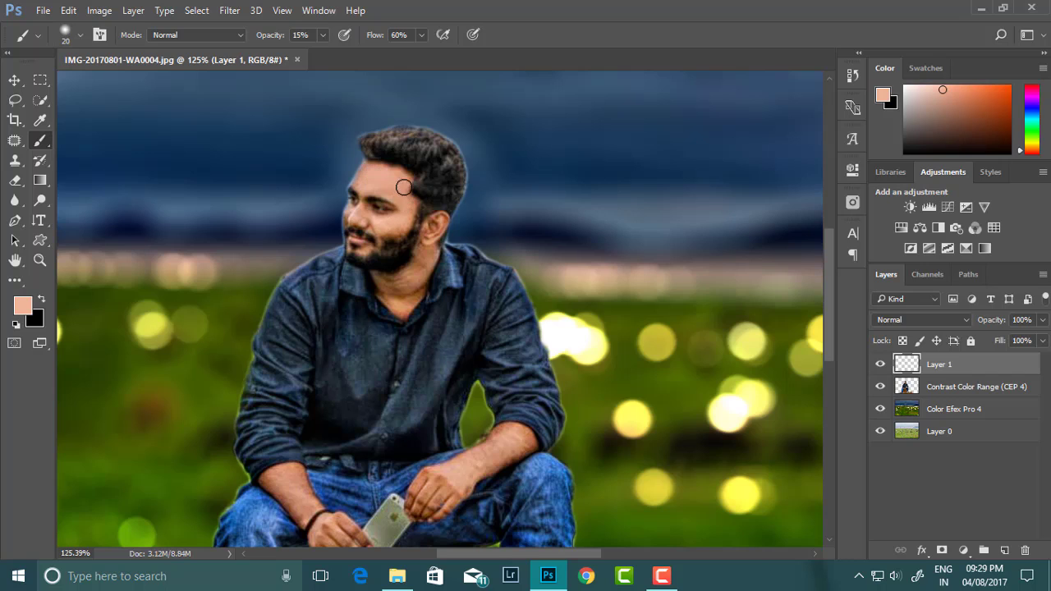
{"action": "scroll", "coordinate": [403, 188], "scroll_direction": "up", "scroll_amount": 1}
{"action": "right_click", "coordinate": [408, 218]}
{"action": "type", "text": "15"}
{"action": "key", "text": "Return"}
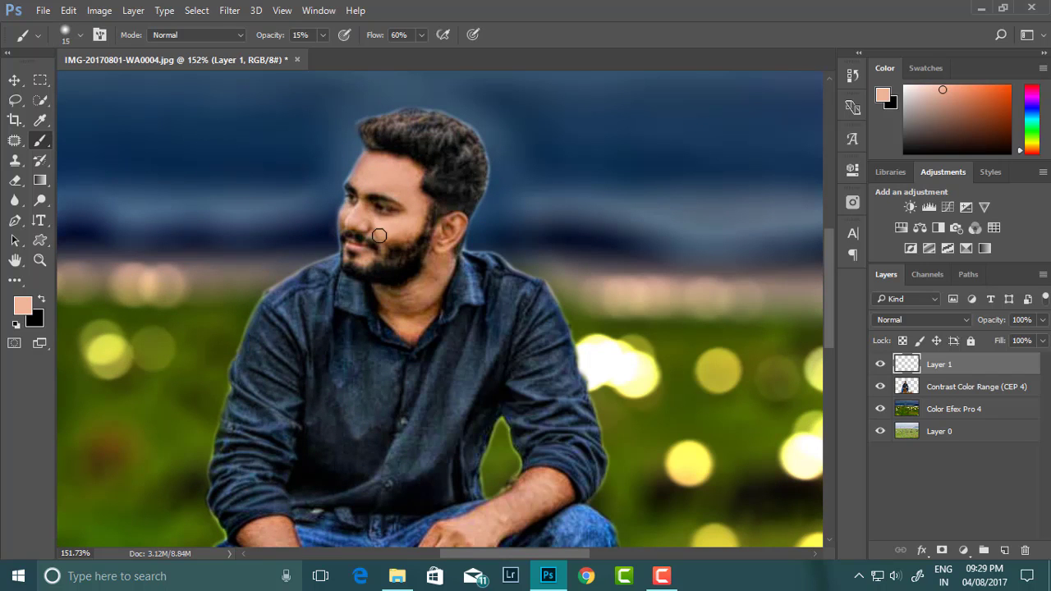
Paint skin tone over the neck below the beard
{"action": "left_click_drag", "start_coordinate": [420, 237], "coordinate": [442, 255]}
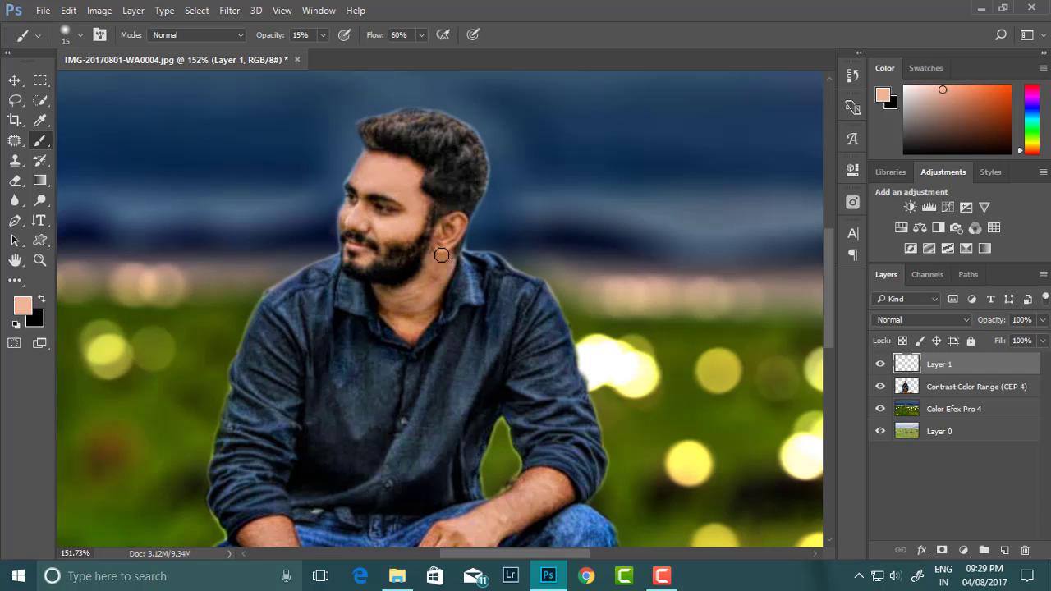
{"action": "left_click_drag", "start_coordinate": [406, 308], "coordinate": [399, 316]}
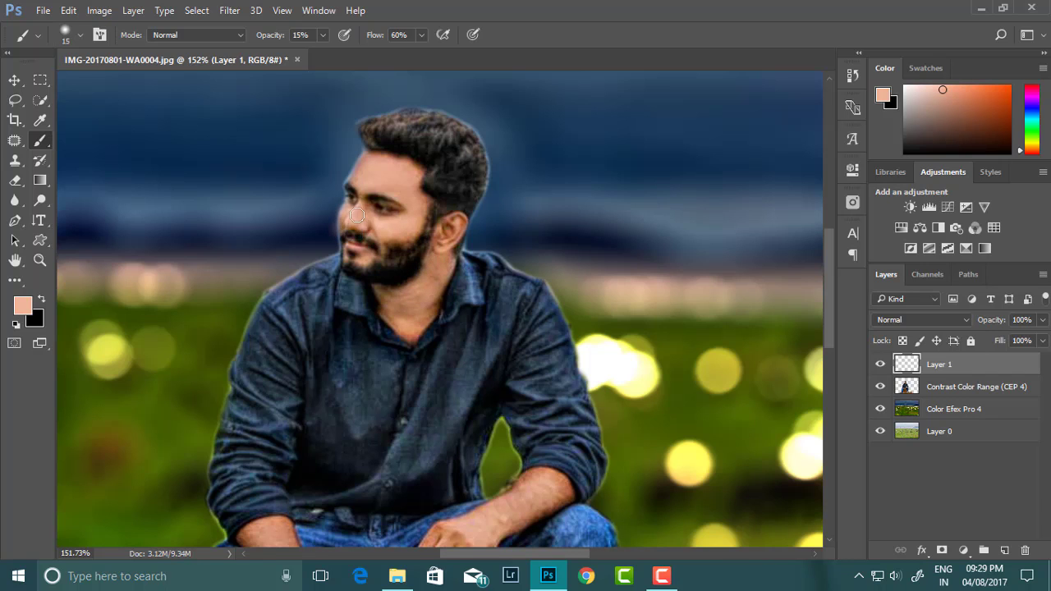
{"action": "scroll", "coordinate": [357, 215], "scroll_direction": "down", "scroll_amount": 1}
{"action": "scroll", "coordinate": [407, 234], "scroll_direction": "down", "scroll_amount": 1}
{"action": "scroll", "coordinate": [426, 246], "scroll_direction": "down", "scroll_amount": 1}
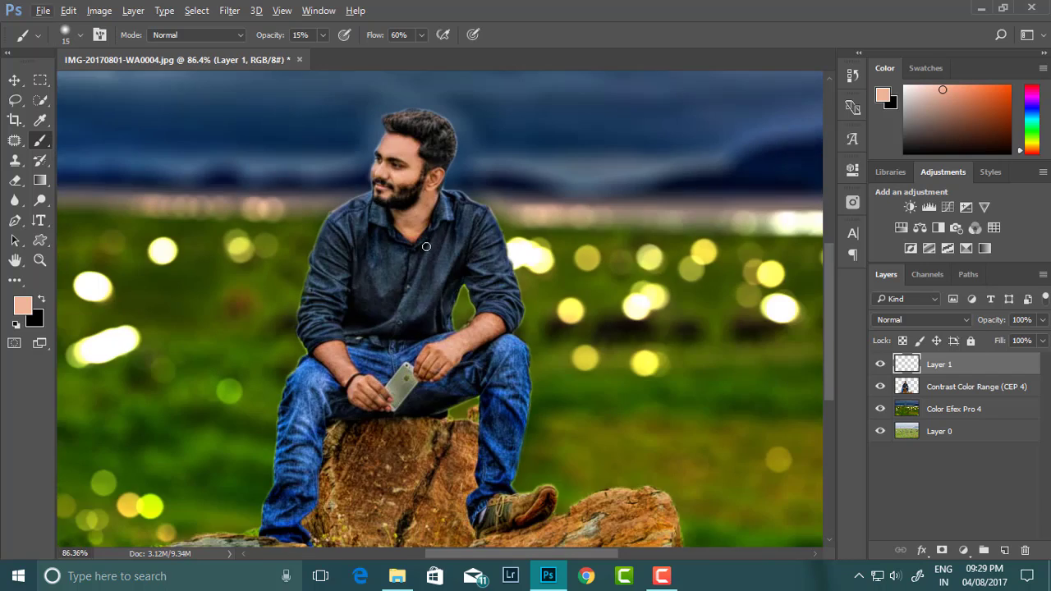
{"action": "scroll", "coordinate": [398, 181], "scroll_direction": "up", "scroll_amount": 2}
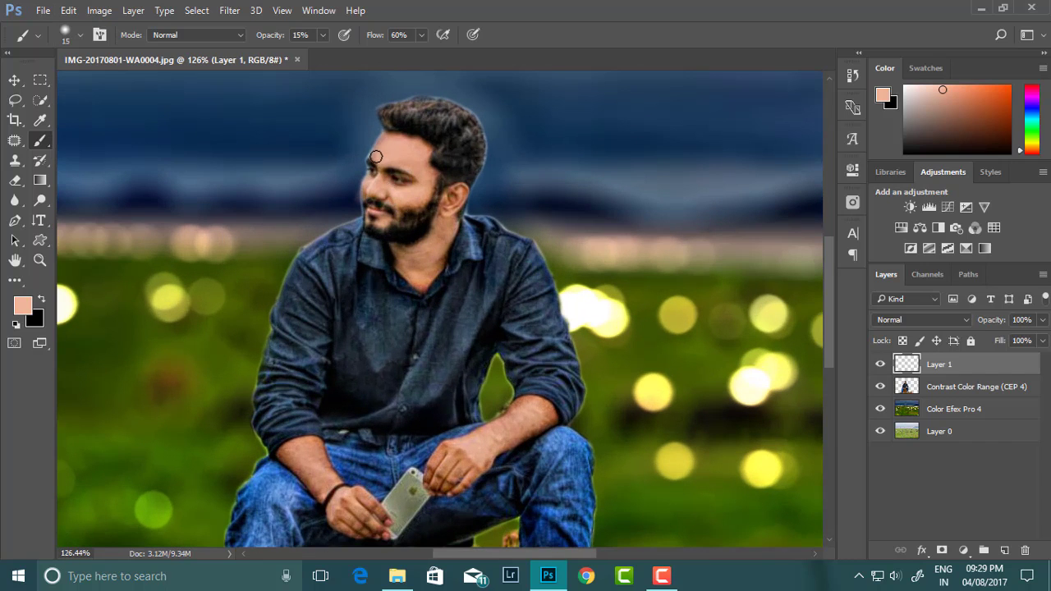
{"action": "scroll", "coordinate": [435, 181], "scroll_direction": "down", "scroll_amount": 1}
{"action": "scroll", "coordinate": [427, 247], "scroll_direction": "down", "scroll_amount": 2}
Enlarge the brush to 28 px and paint skin tone over the forearm and hand
{"action": "right_click", "coordinate": [526, 238]}
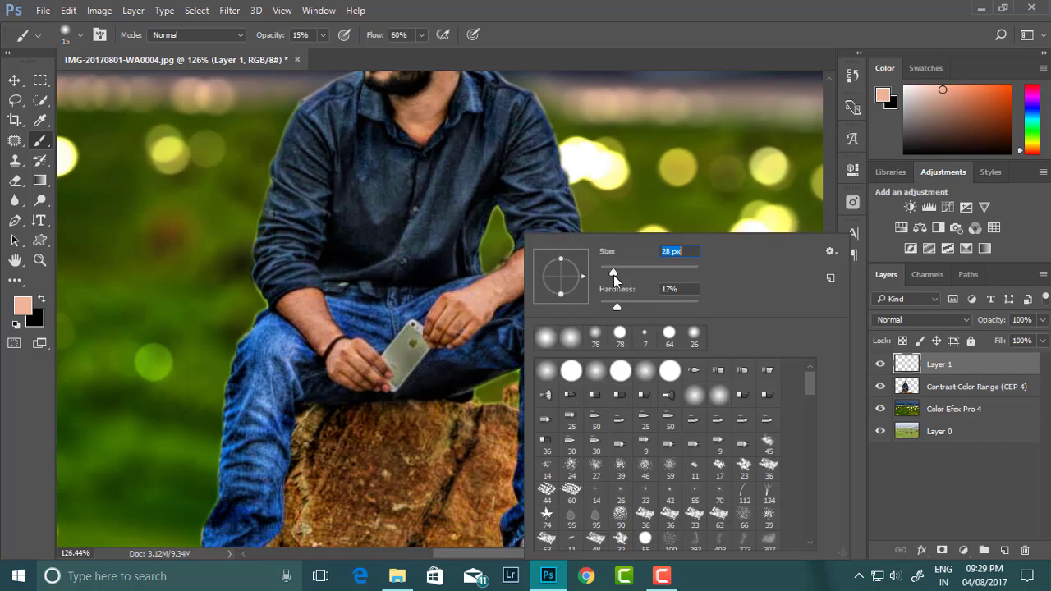
{"action": "left_click_drag", "start_coordinate": [614, 276], "coordinate": [618, 275]}
{"action": "key", "text": "Return"}
{"action": "mouse_move", "coordinate": [446, 334]}
{"action": "left_mouse_down"}
{"action": "mouse_move", "coordinate": [429, 333]}
{"action": "mouse_move", "coordinate": [546, 269]}
{"action": "mouse_move", "coordinate": [474, 287]}
{"action": "left_mouse_up"}
{"action": "mouse_move", "coordinate": [305, 310]}
{"action": "left_mouse_down"}
{"action": "mouse_move", "coordinate": [320, 309]}
{"action": "mouse_move", "coordinate": [355, 369]}
{"action": "mouse_move", "coordinate": [320, 327]}
{"action": "left_mouse_up"}
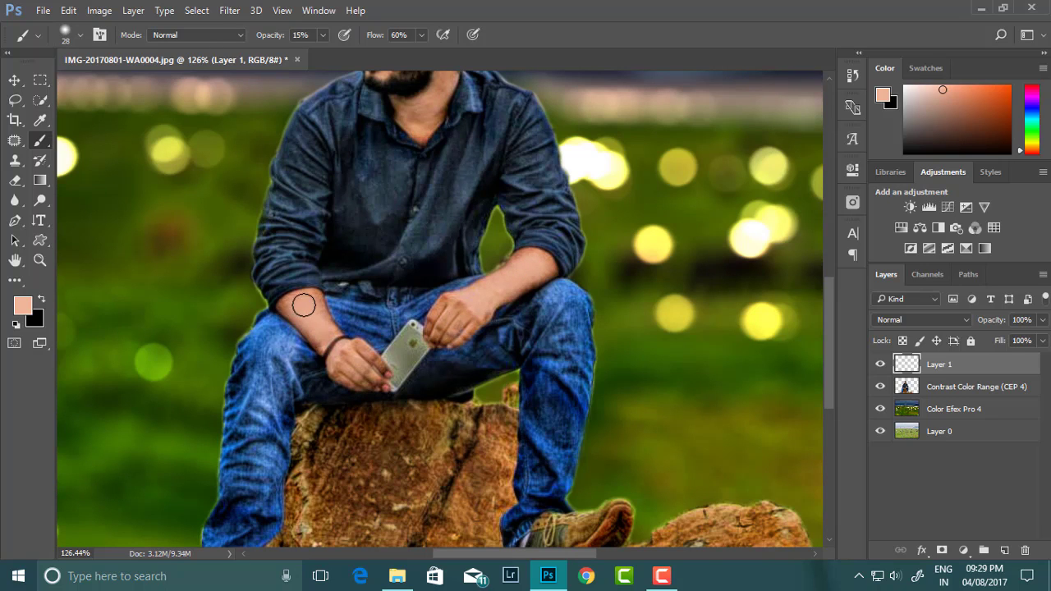
{"action": "scroll", "coordinate": [319, 327], "scroll_direction": "down", "scroll_amount": 3}
Quick-select a patch of the left forearm, then set up a 21 px Eraser
{"action": "left_click", "coordinate": [40, 100]}
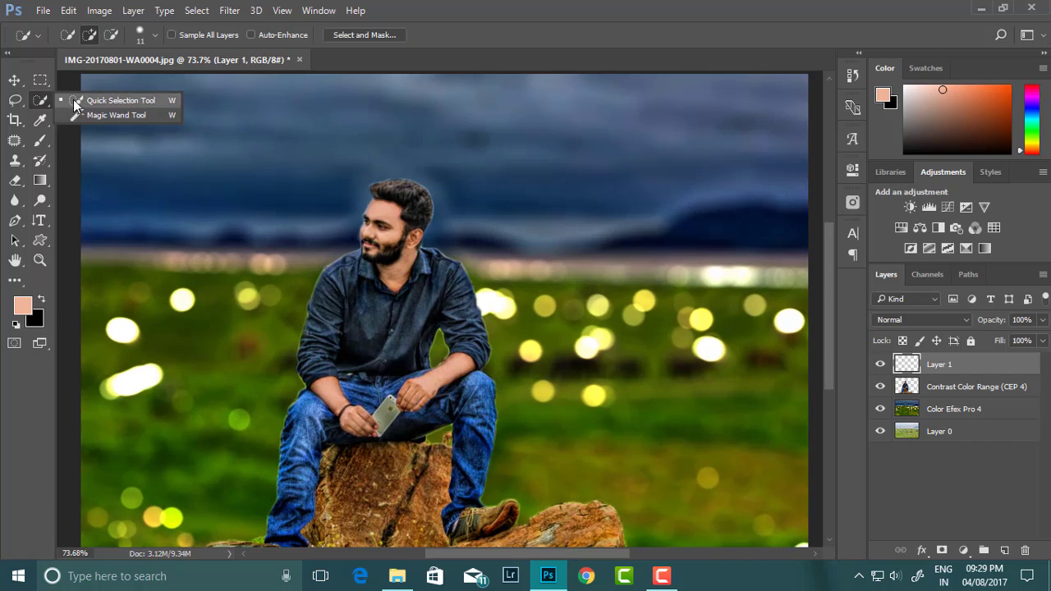
{"action": "left_click_drag", "start_coordinate": [327, 386], "coordinate": [332, 401]}
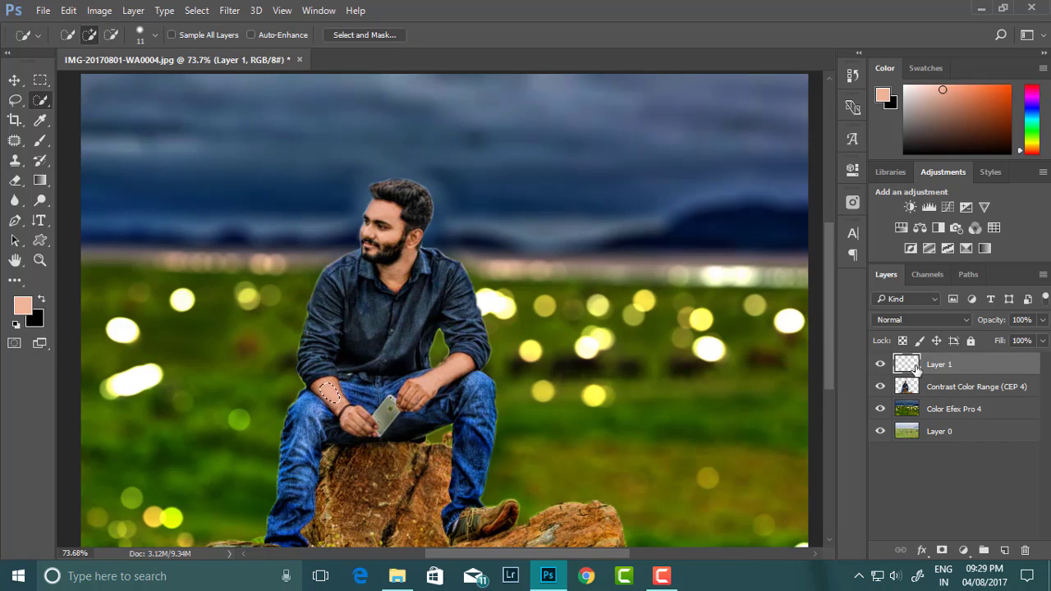
{"action": "scroll", "coordinate": [349, 193], "scroll_direction": "up", "scroll_amount": 3}
{"action": "right_click", "coordinate": [15, 180]}
{"action": "left_click", "coordinate": [78, 175]}
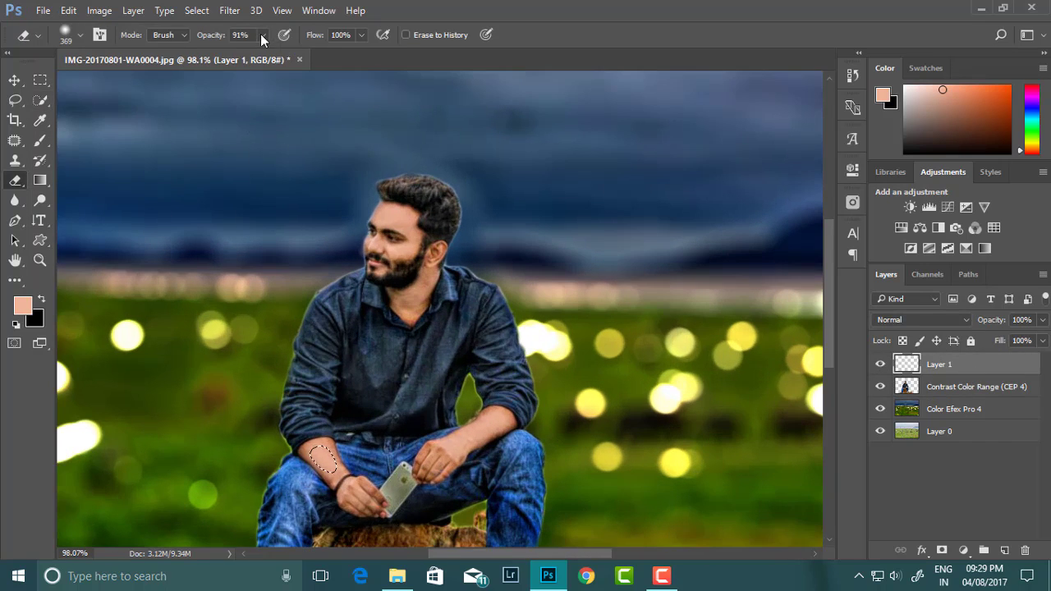
{"action": "right_click", "coordinate": [389, 139]}
{"action": "left_click_drag", "start_coordinate": [481, 134], "coordinate": [410, 134]}
{"action": "key", "text": "Return"}
Merge Layer 1 down into the Contrast Color Range layer
{"action": "scroll", "coordinate": [336, 192], "scroll_direction": "up", "scroll_amount": 3}
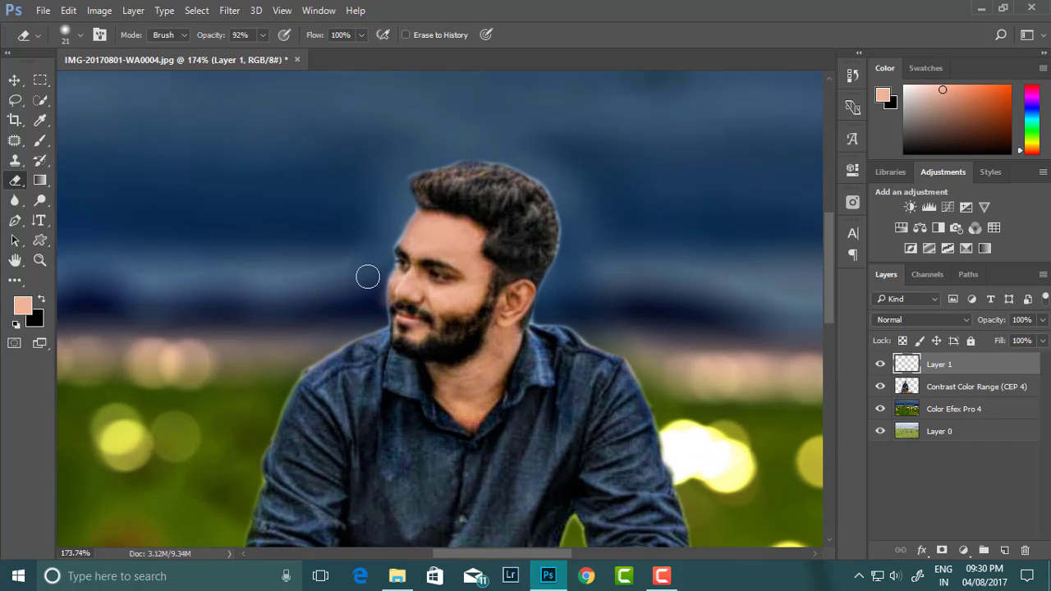
{"action": "scroll", "coordinate": [368, 277], "scroll_direction": "down", "scroll_amount": 5}
{"action": "scroll", "coordinate": [353, 214], "scroll_direction": "up", "scroll_amount": 1}
{"action": "scroll", "coordinate": [807, 365], "scroll_direction": "down", "scroll_amount": 1}
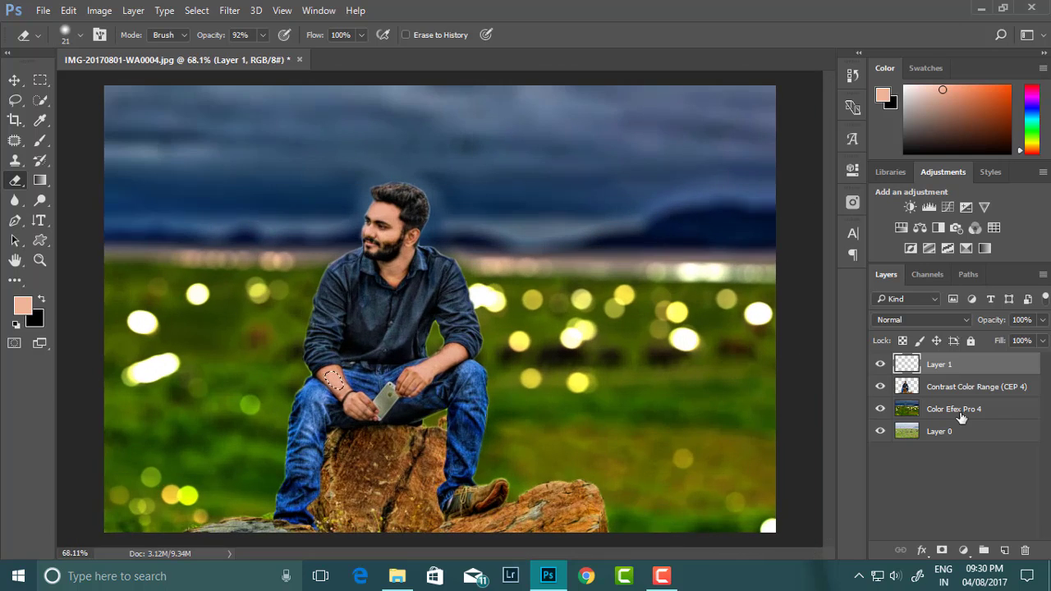
{"action": "left_click", "coordinate": [977, 386], "text": "shift"}
{"action": "key", "text": "ctrl+e"}
Quick-select the hands, forearms, face and neck, and copy them to a new Layer 2
{"action": "key", "text": "w"}
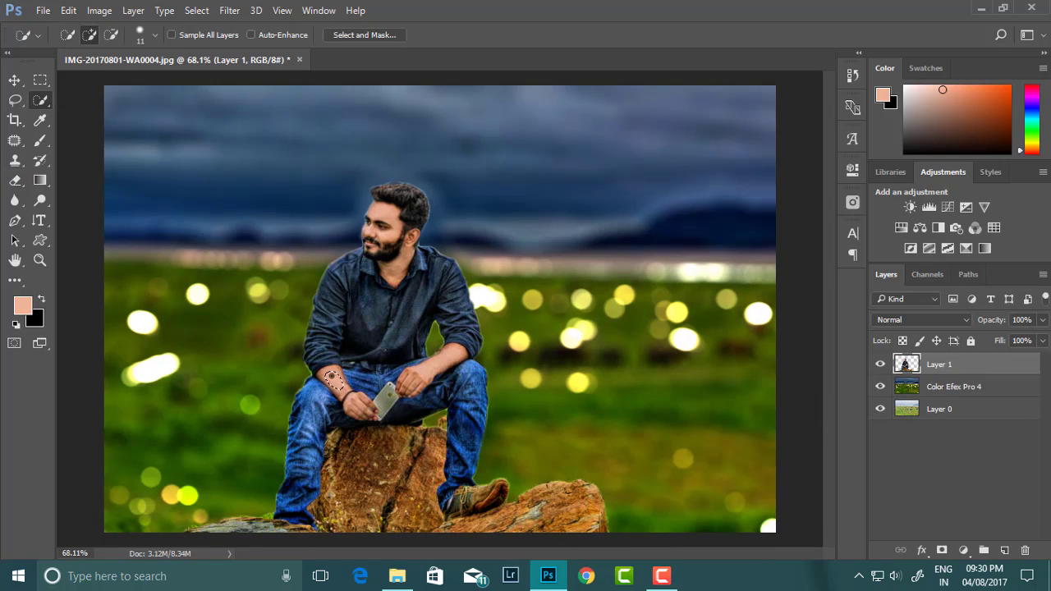
{"action": "left_click_drag", "start_coordinate": [353, 403], "coordinate": [365, 414]}
{"action": "left_click_drag", "start_coordinate": [407, 386], "coordinate": [456, 357]}
{"action": "scroll", "coordinate": [435, 371], "scroll_direction": "up", "scroll_amount": 2}
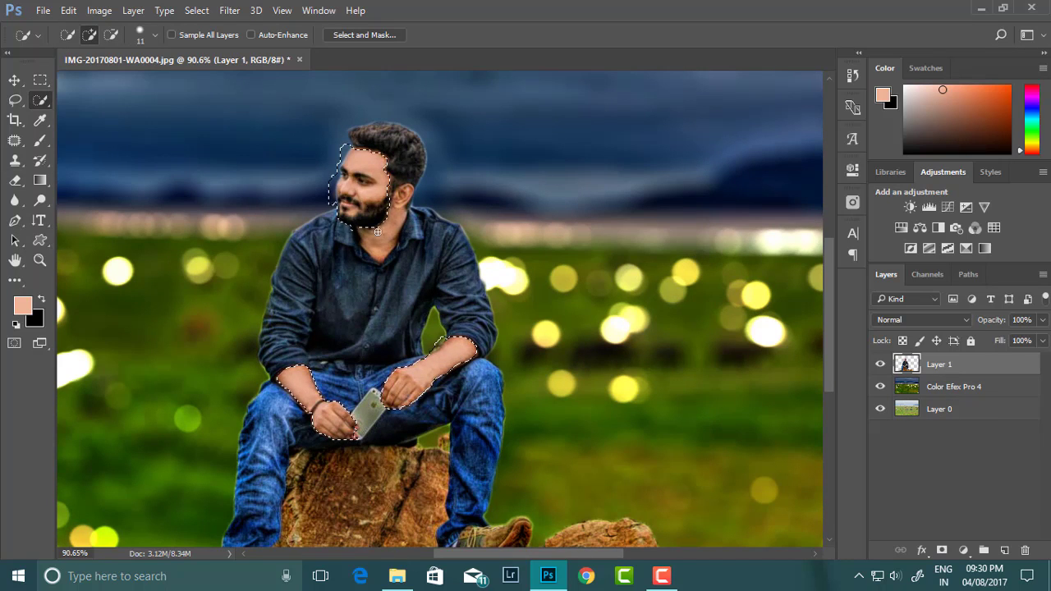
{"action": "left_click_drag", "start_coordinate": [362, 152], "coordinate": [378, 163]}
{"action": "scroll", "coordinate": [501, 329], "scroll_direction": "down", "scroll_amount": 2}
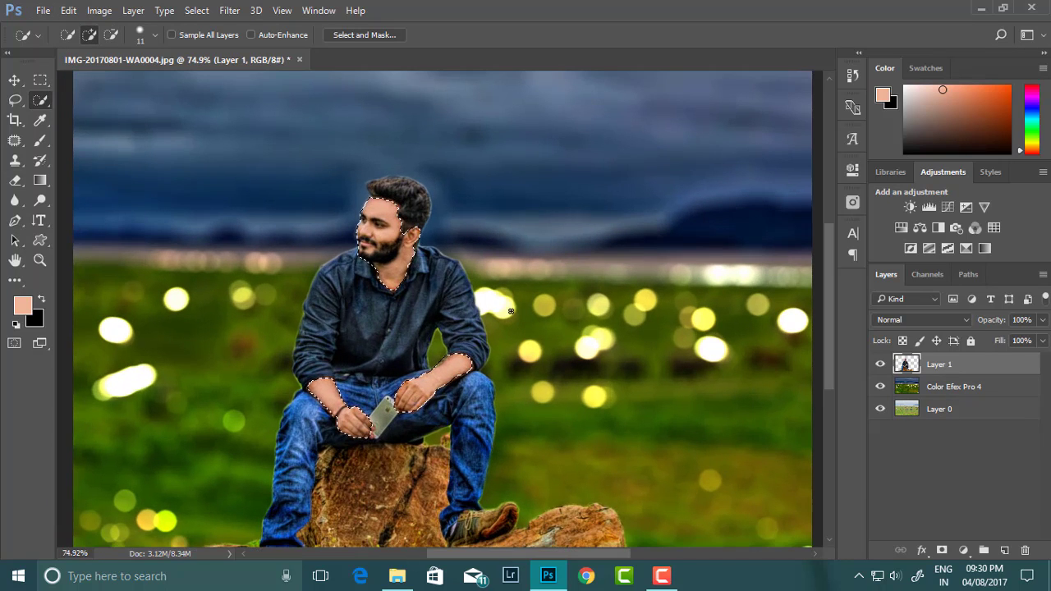
{"action": "key", "text": "ctrl+j"}
{"action": "left_click", "coordinate": [230, 10]}
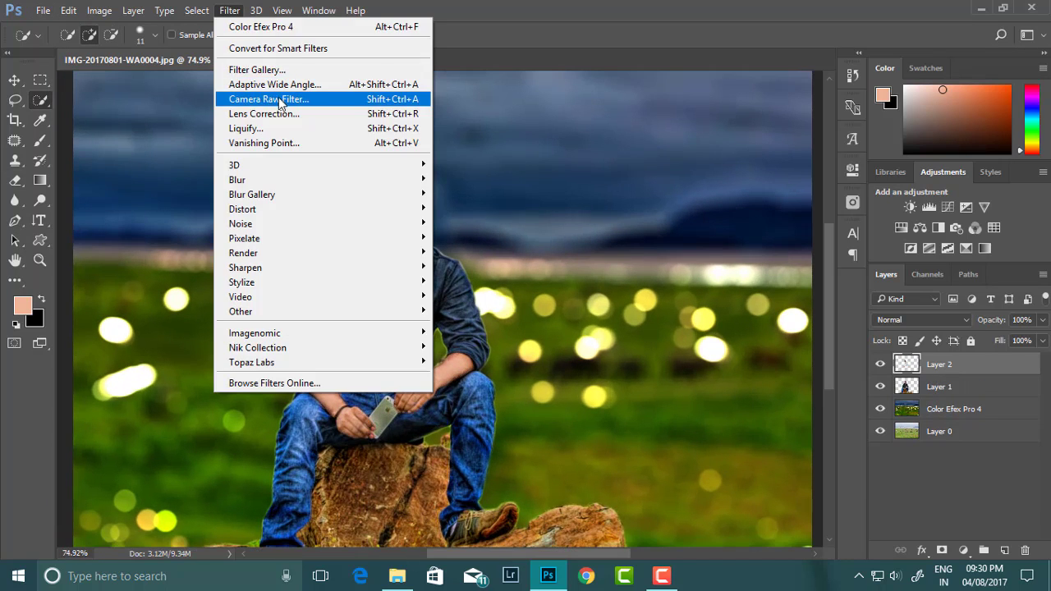
Apply Levels to brighten the skin's midtones and slightly deepen its shadows
{"action": "left_click", "coordinate": [280, 63]}
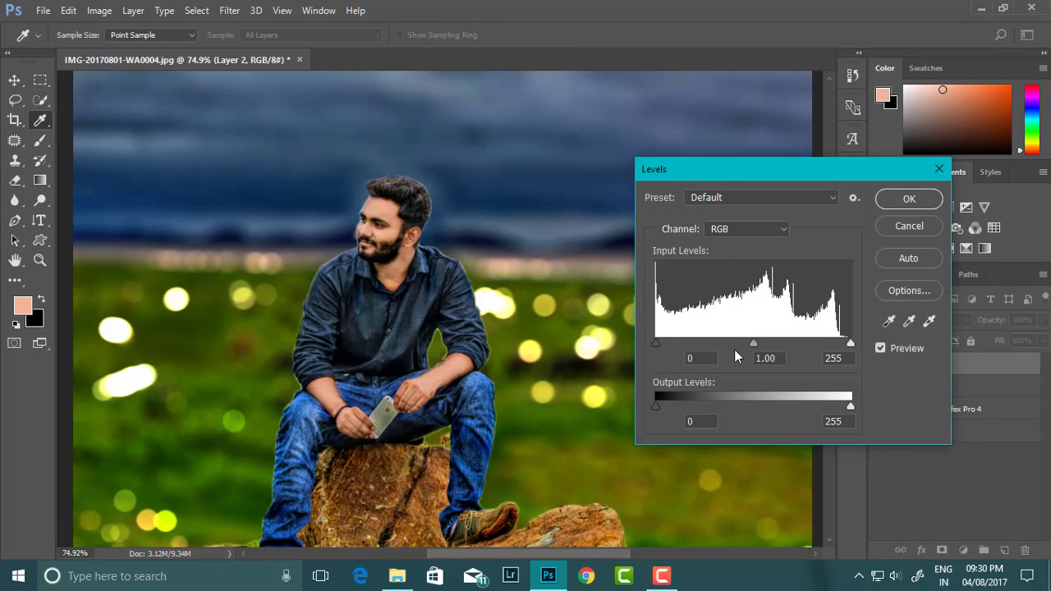
{"action": "left_click_drag", "start_coordinate": [753, 343], "coordinate": [745, 344]}
{"action": "left_click_drag", "start_coordinate": [658, 342], "coordinate": [664, 341]}
{"action": "key", "text": "Return"}
{"action": "key", "text": "w"}
In the Camera Raw Filter, raise HSL Oranges luminance to +28
{"action": "left_click", "coordinate": [230, 9]}
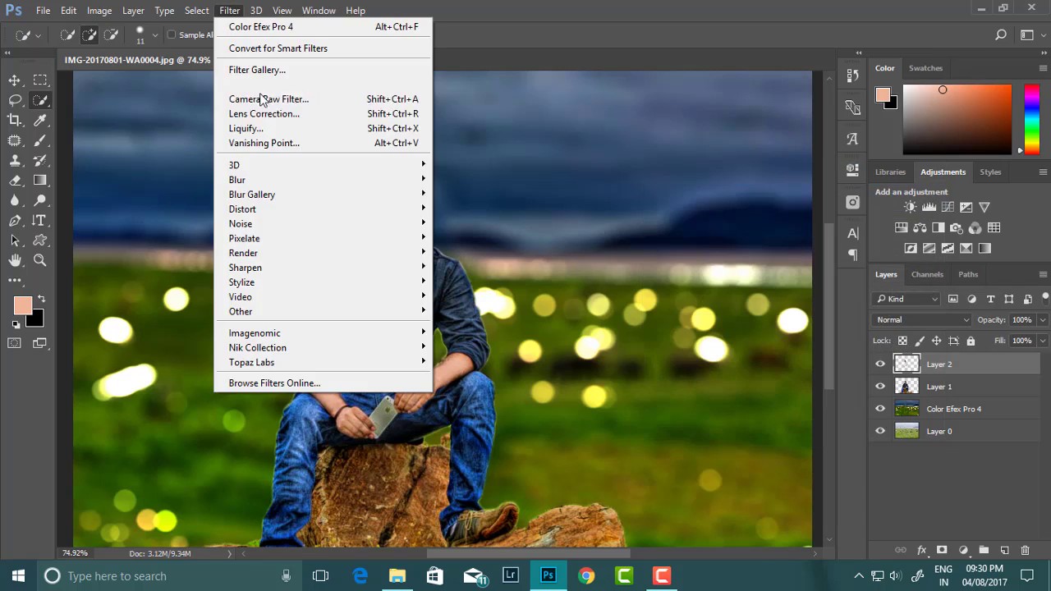
{"action": "key", "text": "Escape"}
{"action": "key", "text": "ctrl+shift+a"}
{"action": "left_click", "coordinate": [838, 168]}
{"action": "left_click", "coordinate": [904, 233]}
{"action": "left_click_drag", "start_coordinate": [885, 314], "coordinate": [912, 315]}
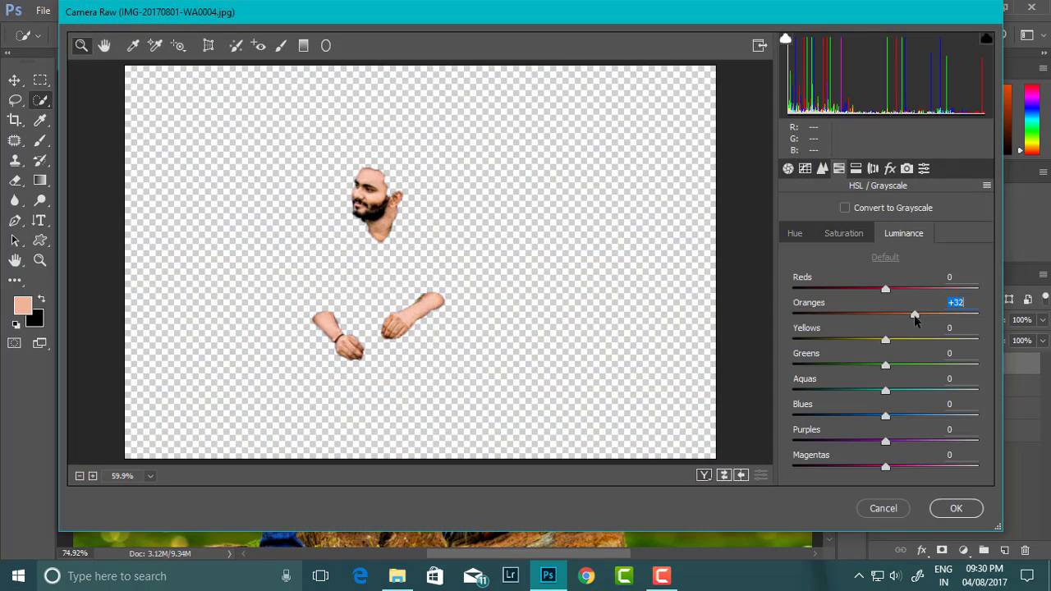
{"action": "left_click", "coordinate": [884, 282]}
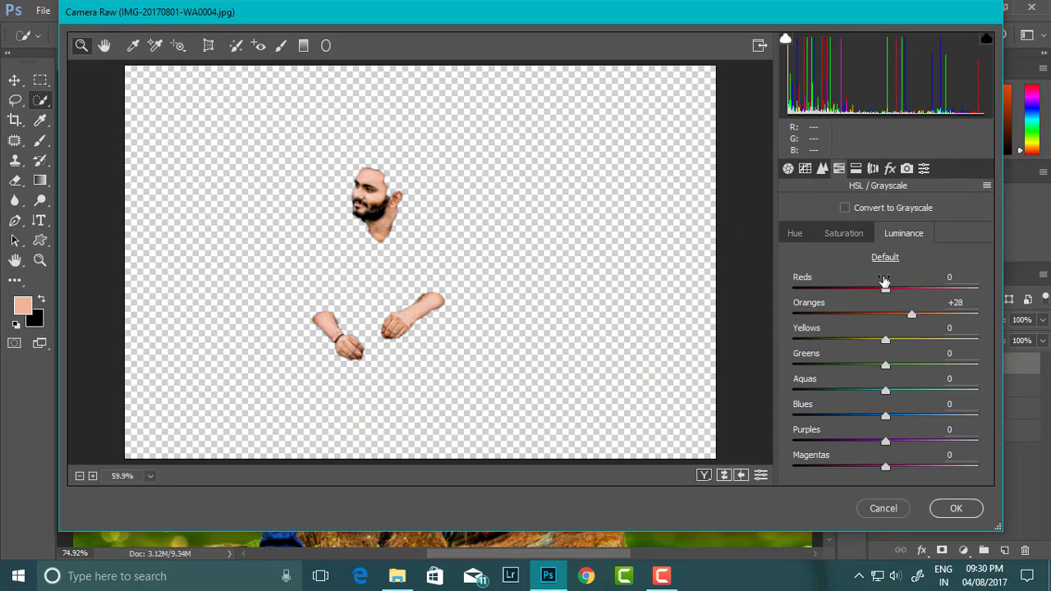
Boost Reds saturation to +41 and apply the Camera Raw changes
{"action": "left_click", "coordinate": [843, 233]}
{"action": "left_click_drag", "start_coordinate": [886, 289], "coordinate": [925, 290]}
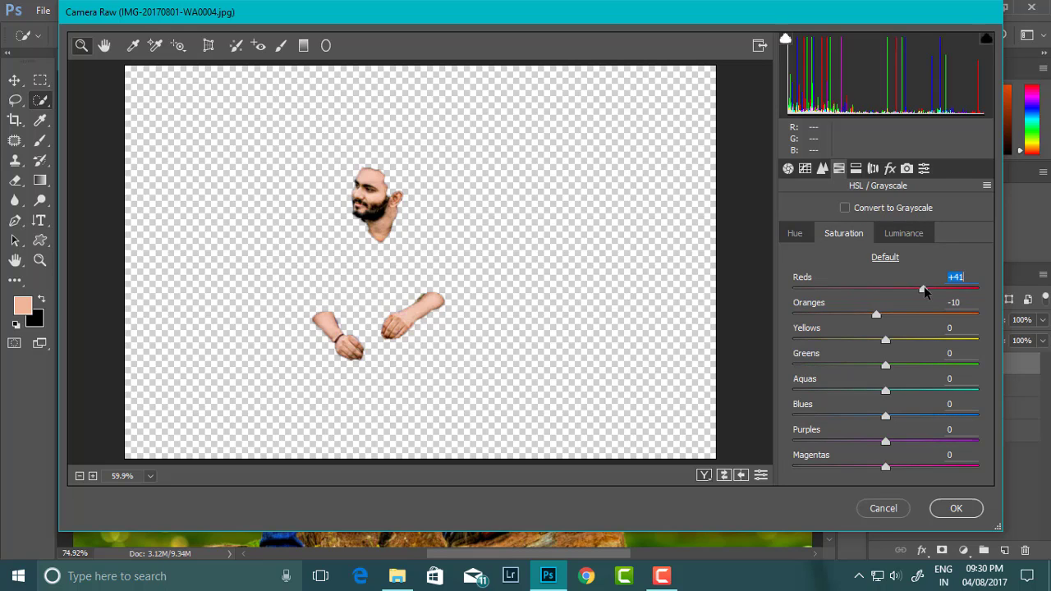
{"action": "left_click", "coordinate": [804, 168]}
{"action": "left_click", "coordinate": [955, 509]}
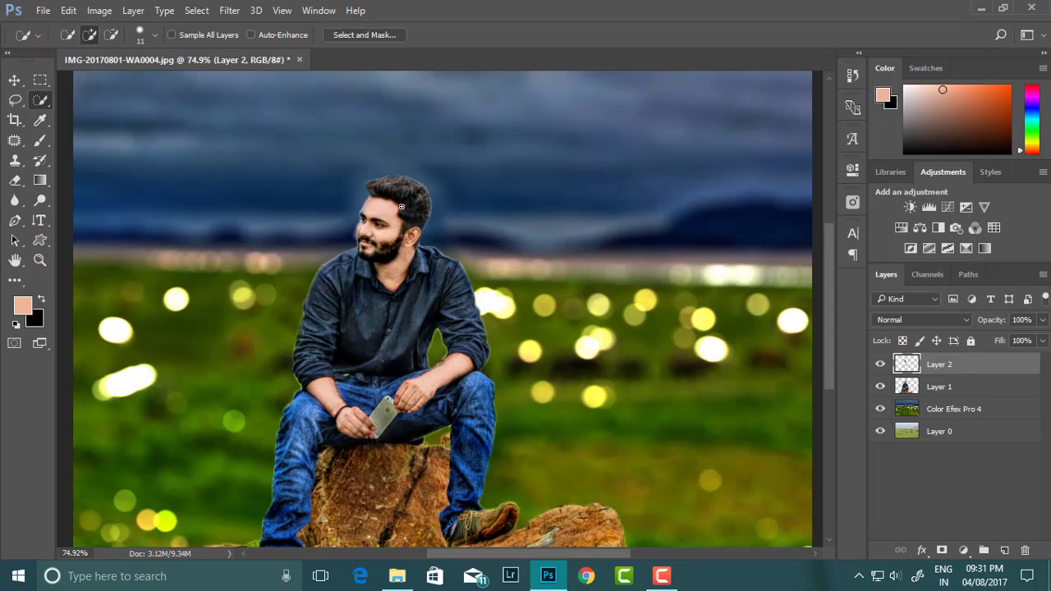
{"action": "key", "text": "ctrl+0"}
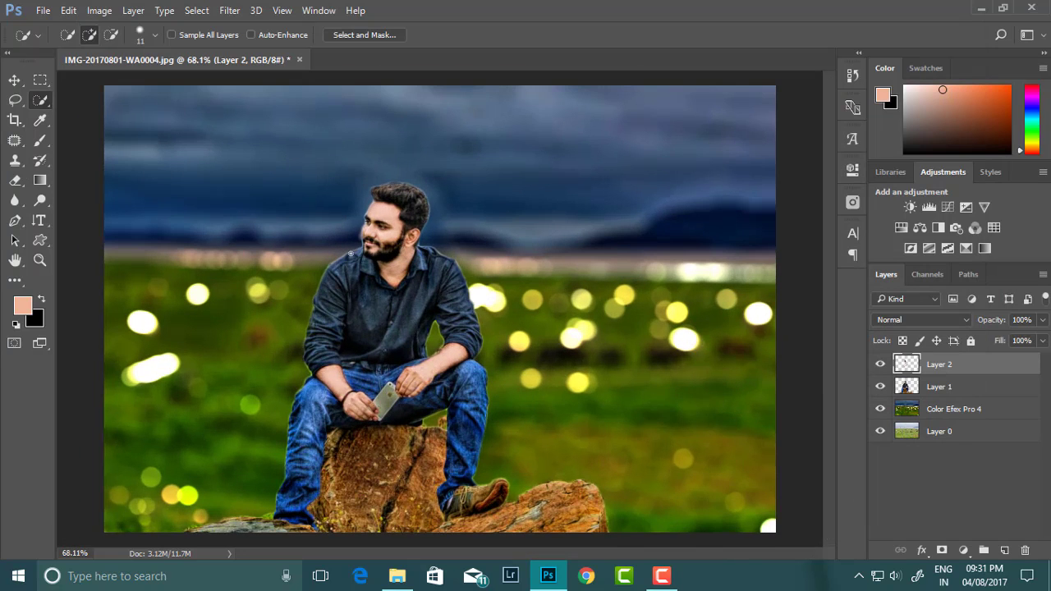
Place a Pen path point beside the face and convert the path into a selection
{"action": "scroll", "coordinate": [351, 254], "scroll_direction": "up", "scroll_amount": 5}
{"action": "left_click", "coordinate": [14, 180]}
{"action": "left_click", "coordinate": [71, 176]}
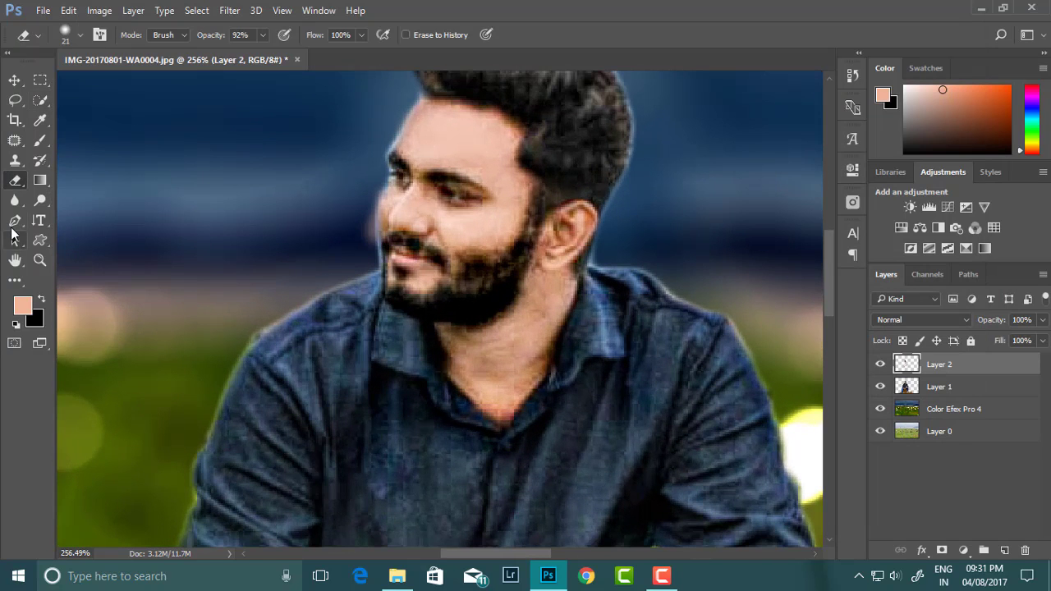
{"action": "left_click", "coordinate": [15, 222]}
{"action": "scroll", "coordinate": [394, 246], "scroll_direction": "up", "scroll_amount": 1}
{"action": "left_click", "coordinate": [389, 257]}
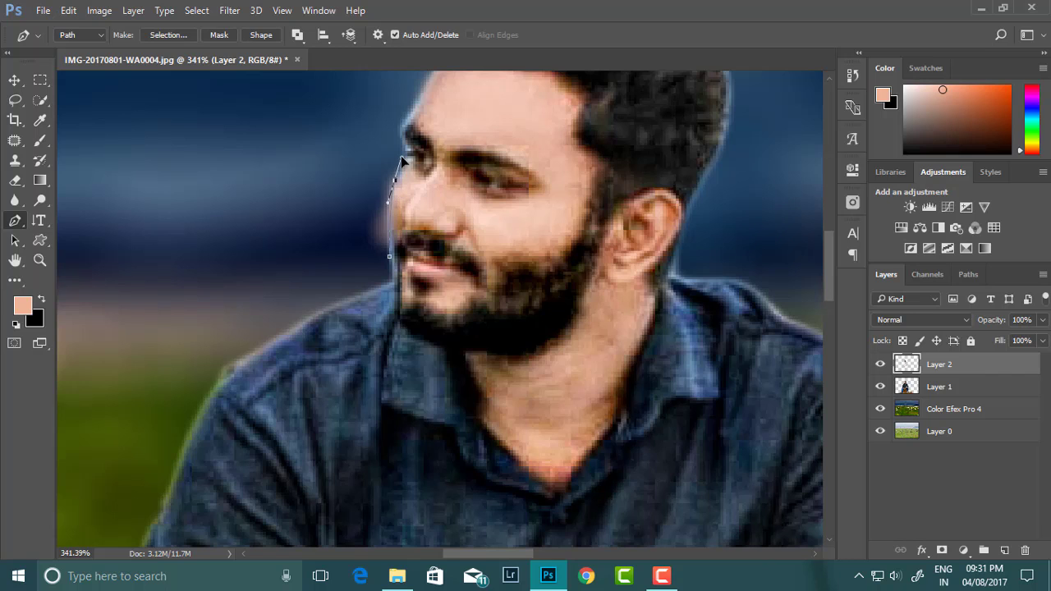
{"action": "right_click", "coordinate": [389, 259]}
{"action": "left_click", "coordinate": [383, 261]}
{"action": "right_click", "coordinate": [386, 261]}
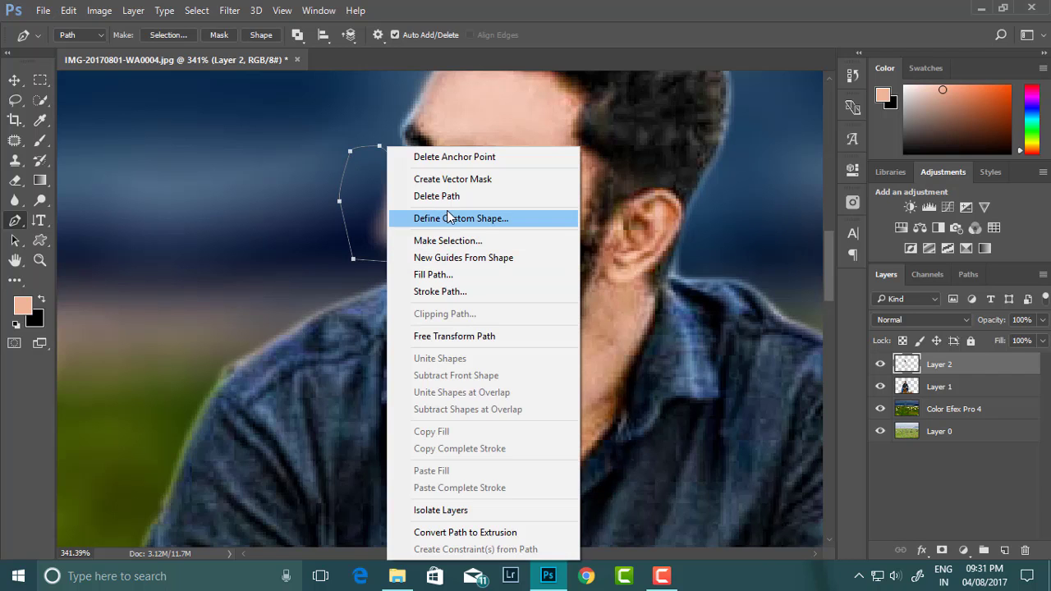
{"action": "left_click", "coordinate": [447, 241]}
{"action": "left_click", "coordinate": [614, 158]}
Clear the selection and merge Layer 1 and Layer 2 into a single layer
{"action": "left_click", "coordinate": [920, 388]}
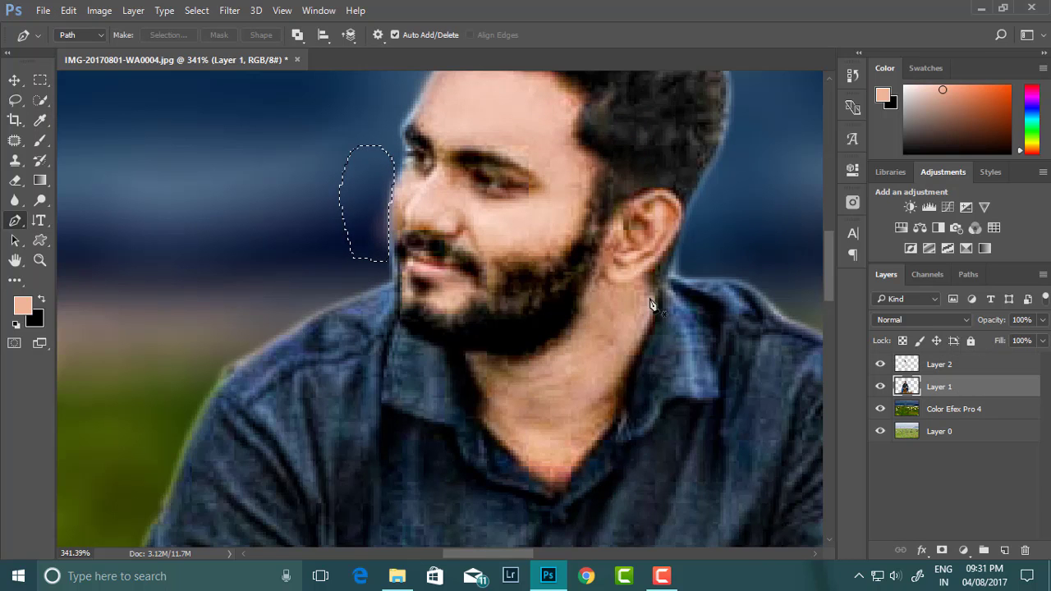
{"action": "left_click", "coordinate": [40, 80]}
{"action": "left_click", "coordinate": [359, 265]}
{"action": "key", "text": "ctrl+0"}
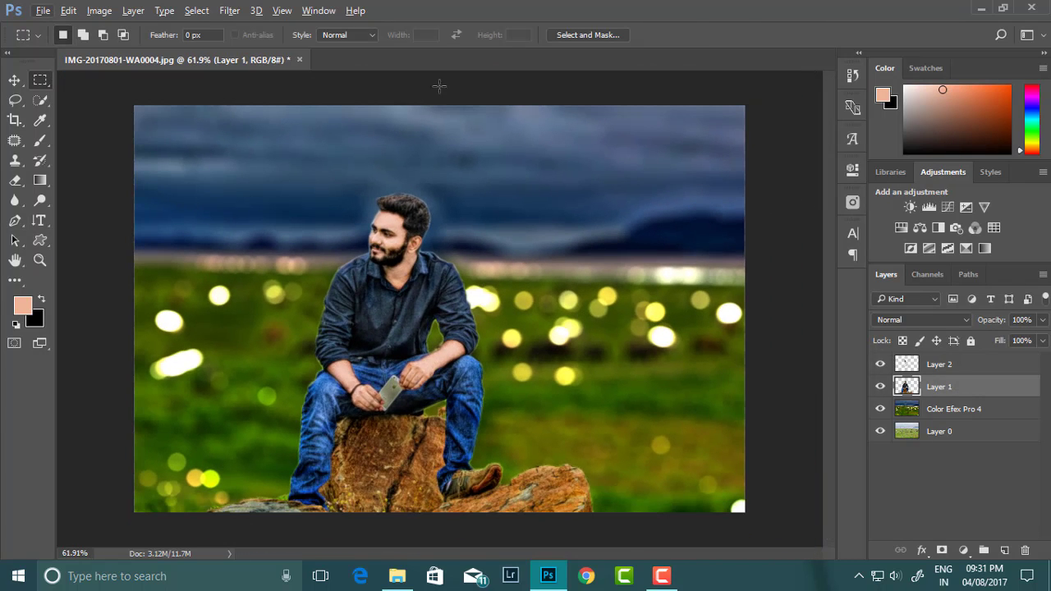
{"action": "left_click", "coordinate": [943, 369], "text": "ctrl"}
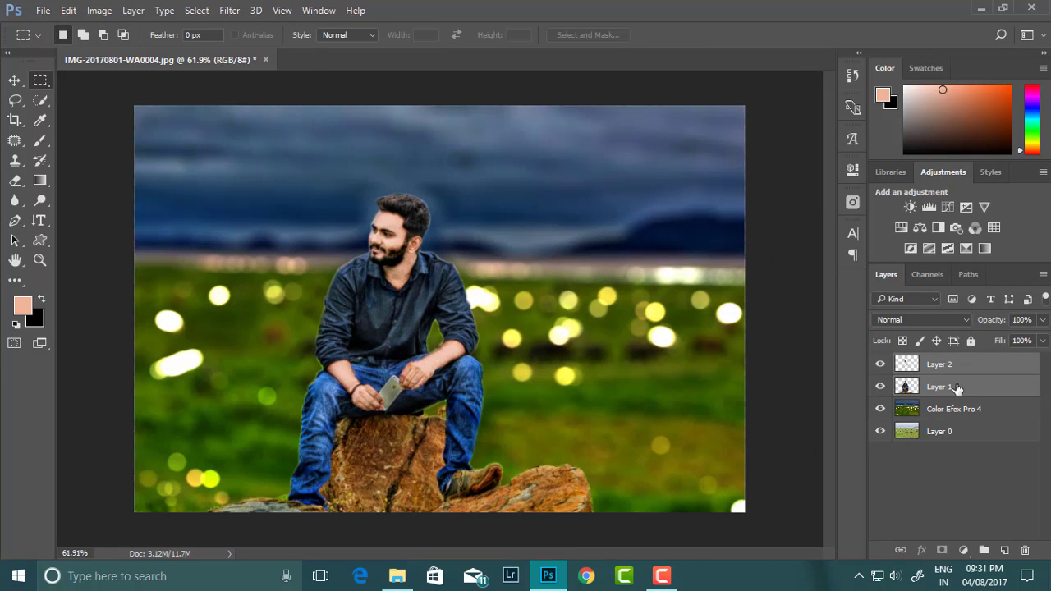
{"action": "key", "text": "ctrl+e"}
{"action": "left_click", "coordinate": [229, 10]}
{"action": "left_click", "coordinate": [271, 99]}
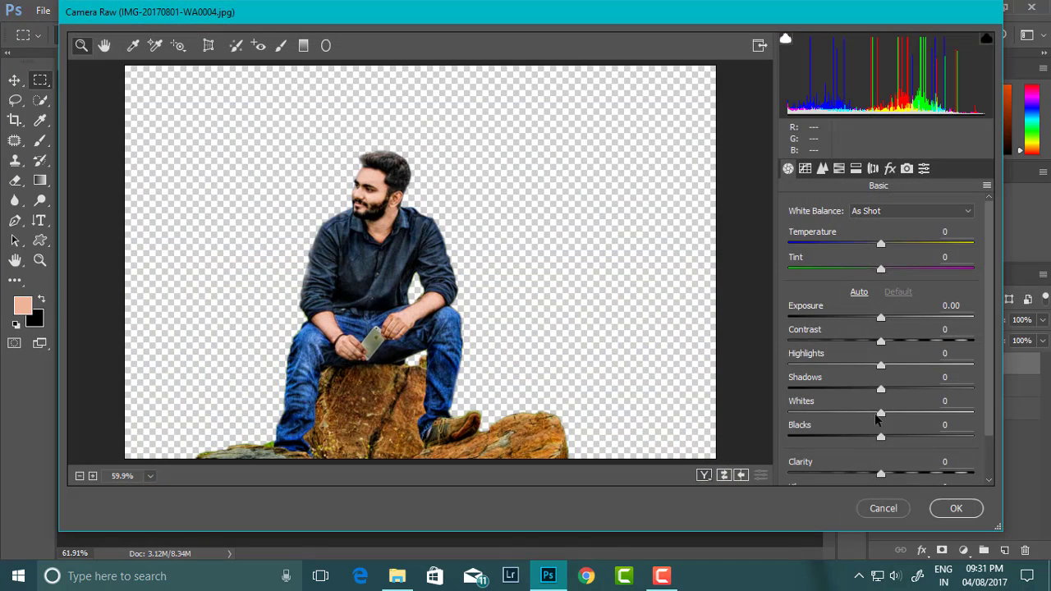
Set Clarity +20 and Shadows +23, then lower Blues saturation to -26 in HSL
{"action": "left_click_drag", "start_coordinate": [880, 474], "coordinate": [902, 476]}
{"action": "left_click_drag", "start_coordinate": [880, 389], "coordinate": [903, 392]}
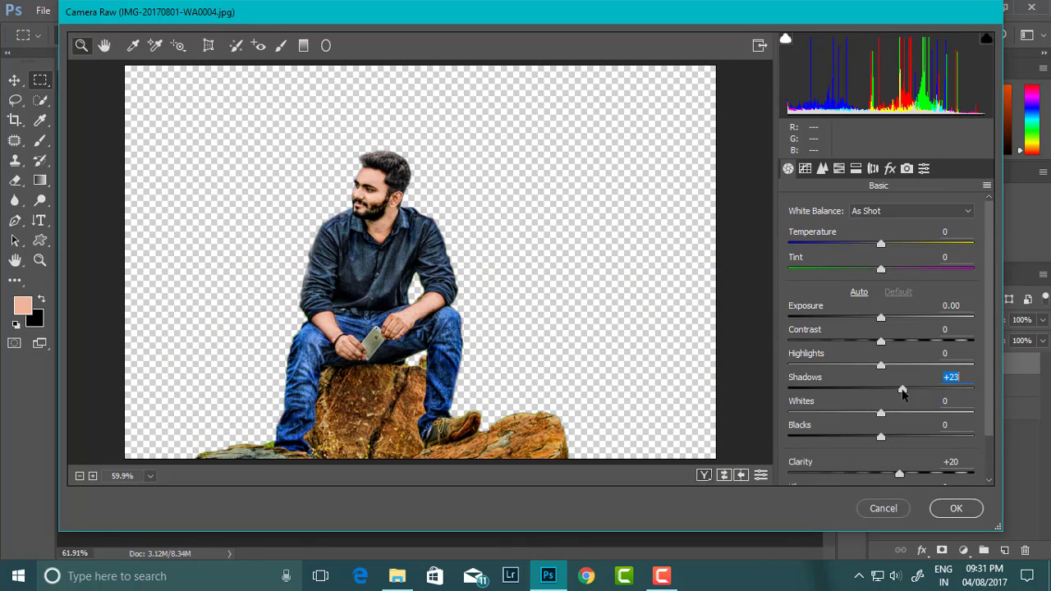
{"action": "left_click", "coordinate": [824, 170]}
{"action": "left_click", "coordinate": [889, 170]}
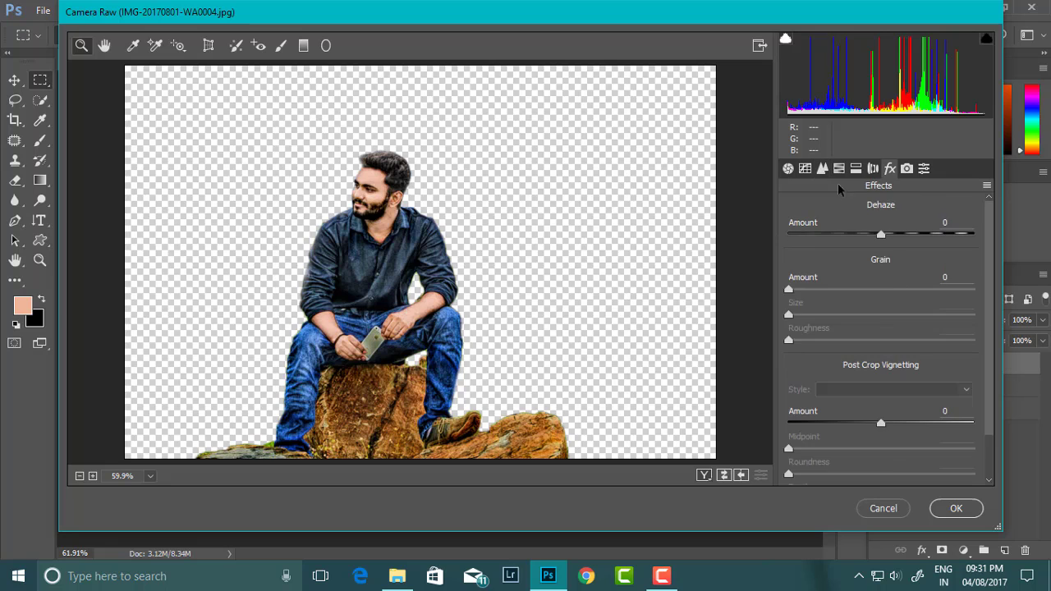
{"action": "left_click", "coordinate": [839, 170]}
{"action": "mouse_move", "coordinate": [865, 415]}
{"action": "left_mouse_down"}
{"action": "mouse_move", "coordinate": [945, 393]}
{"action": "mouse_move", "coordinate": [887, 393]}
{"action": "left_mouse_up"}
Apply the Camera Raw tone adjustments to the man
{"action": "left_click", "coordinate": [956, 508]}
{"action": "scroll", "coordinate": [415, 285], "scroll_direction": "up", "scroll_amount": 1}
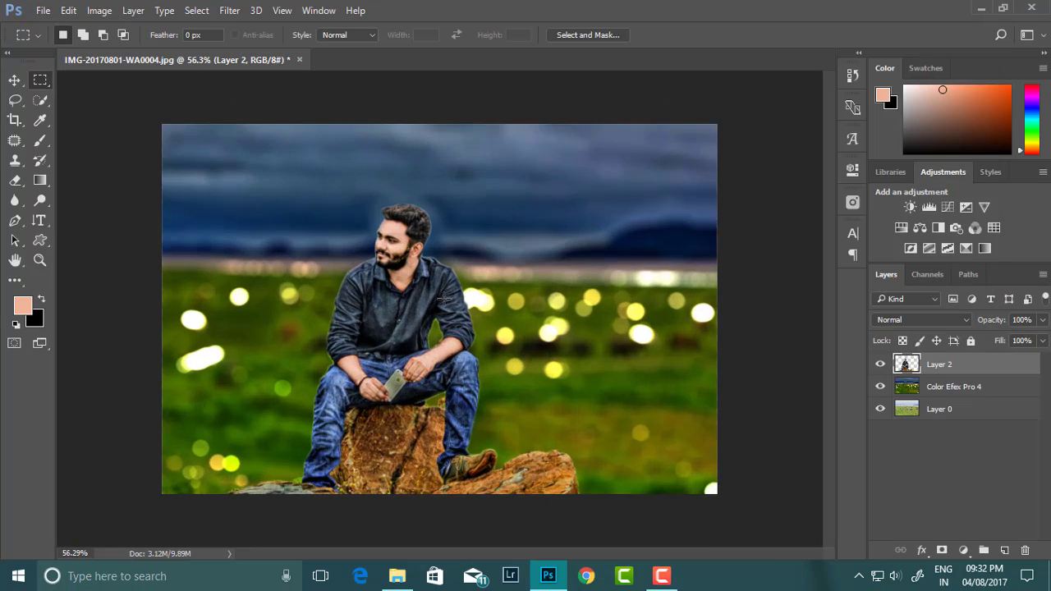
{"action": "scroll", "coordinate": [433, 299], "scroll_direction": "up", "scroll_amount": 1}
{"action": "scroll", "coordinate": [588, 337], "scroll_direction": "down", "scroll_amount": 1}
{"action": "scroll", "coordinate": [380, 271], "scroll_direction": "up", "scroll_amount": 1}
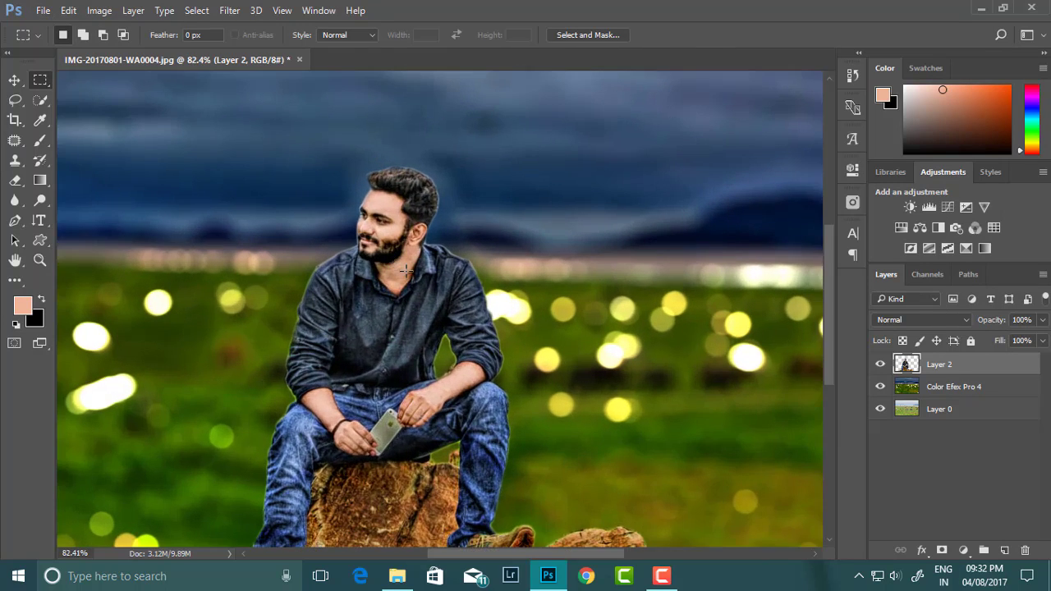
{"action": "scroll", "coordinate": [392, 261], "scroll_direction": "down", "scroll_amount": 1}
Quick Select the man's hair and copy it to a new layer
{"action": "left_click", "coordinate": [40, 99]}
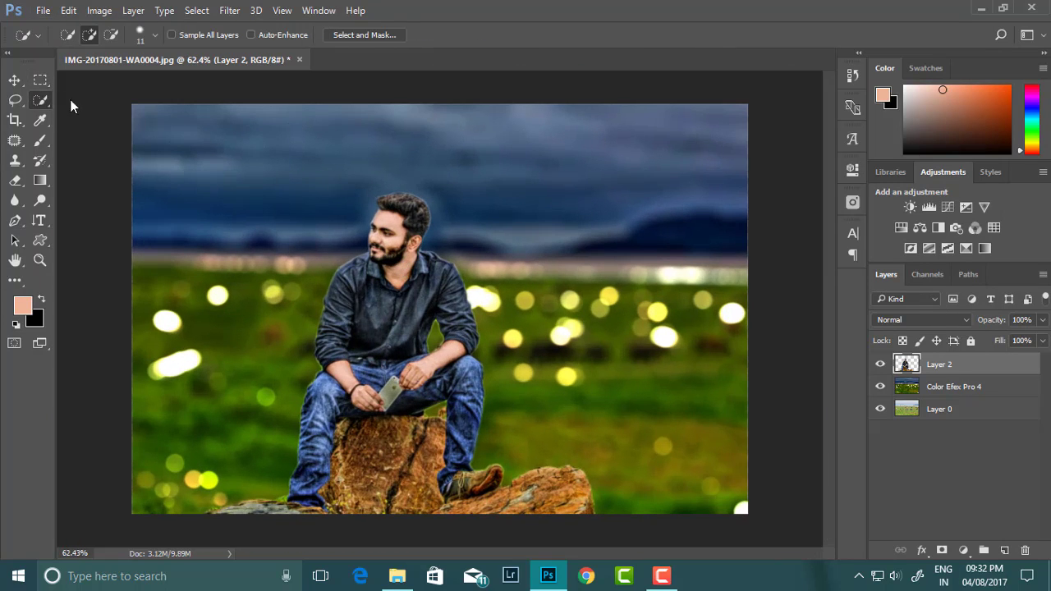
{"action": "scroll", "coordinate": [427, 218], "scroll_direction": "up", "scroll_amount": 1}
{"action": "left_click_drag", "start_coordinate": [415, 193], "coordinate": [385, 237]}
{"action": "key", "text": "ctrl+j"}
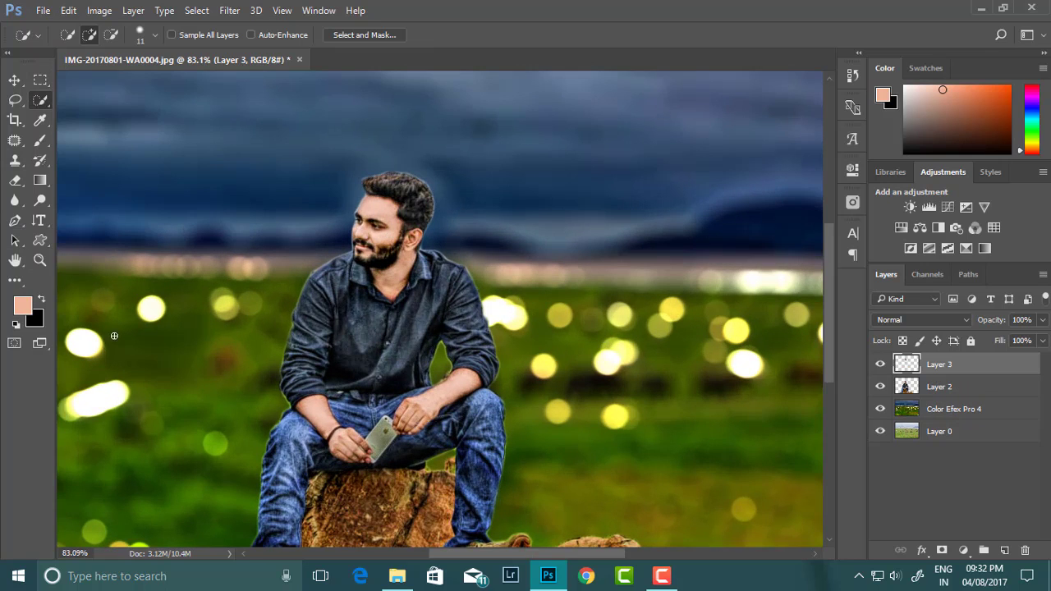
Set up the Smudge tool with a 12 px brush at 72% strength
{"action": "left_click", "coordinate": [15, 280]}
{"action": "left_click", "coordinate": [57, 306]}
{"action": "right_click", "coordinate": [387, 191]}
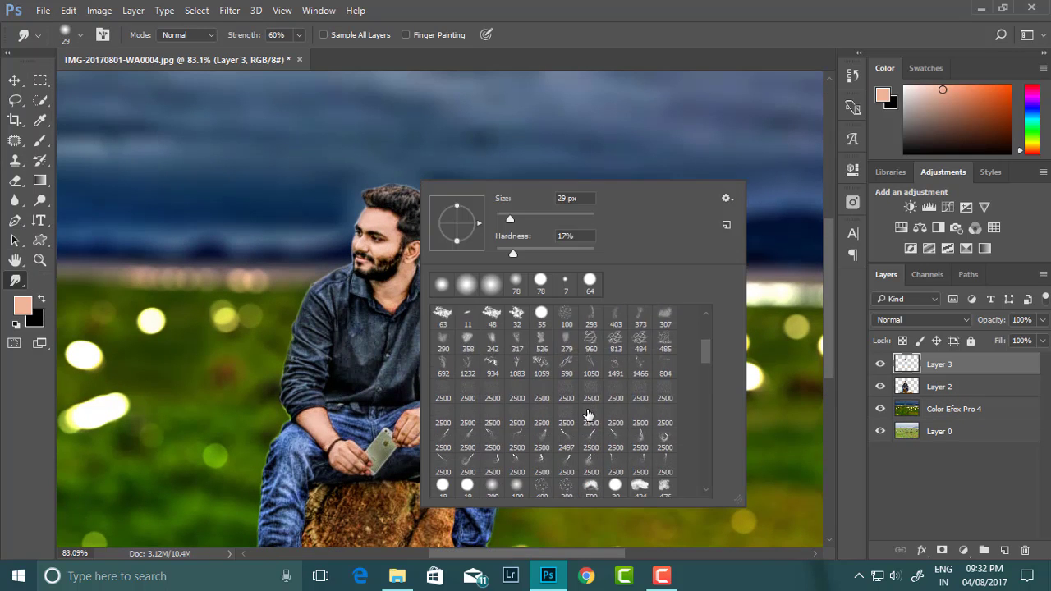
{"action": "scroll", "coordinate": [538, 392], "scroll_direction": "up", "scroll_amount": 2}
{"action": "scroll", "coordinate": [387, 197], "scroll_direction": "up", "scroll_amount": 2}
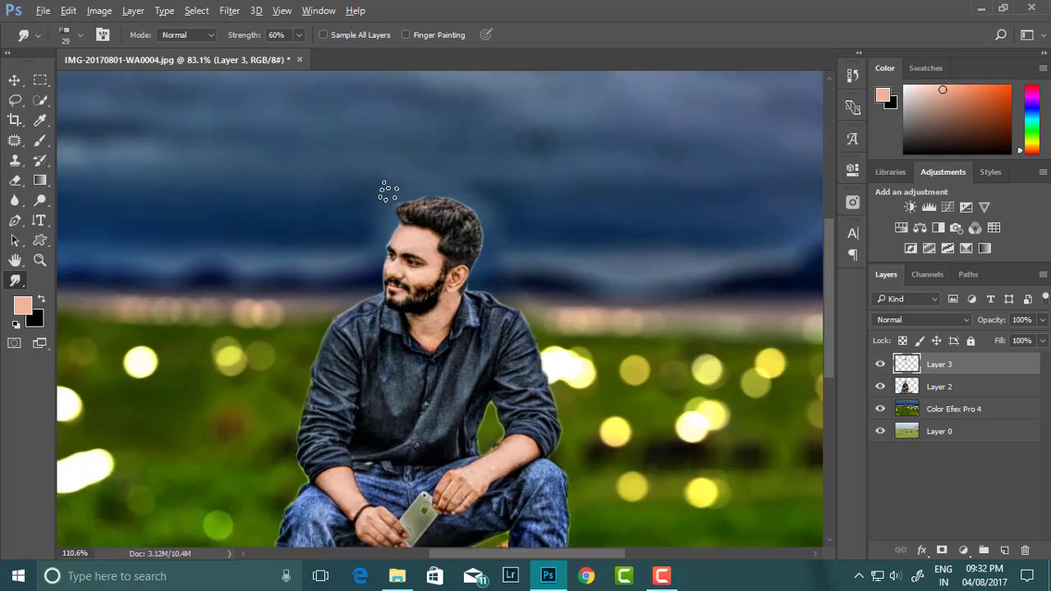
{"action": "right_click", "coordinate": [410, 238]}
{"action": "left_click_drag", "start_coordinate": [510, 274], "coordinate": [491, 273]}
{"action": "key", "text": "Return"}
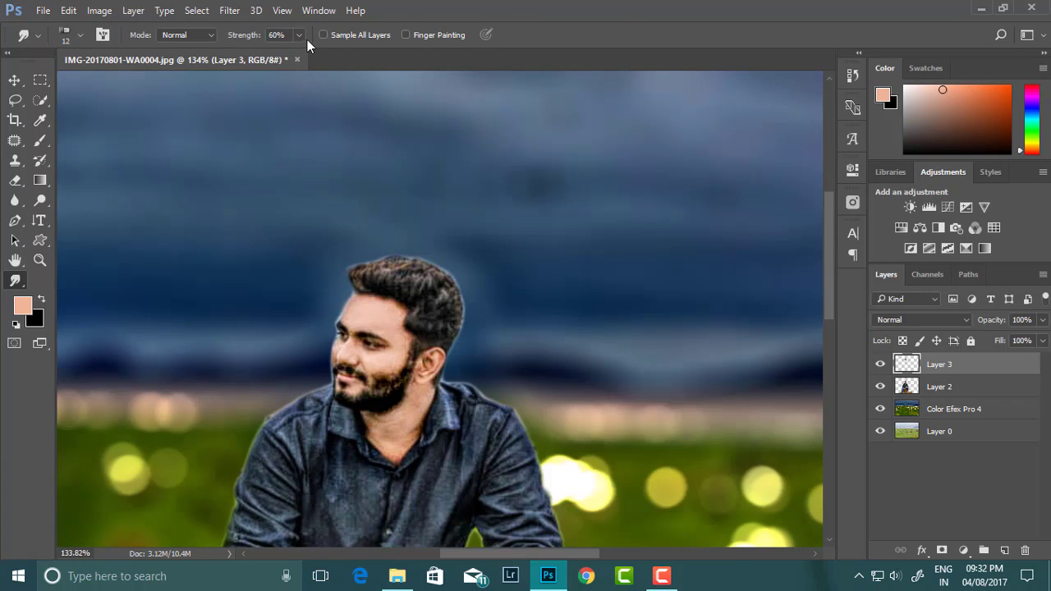
{"action": "left_click_drag", "start_coordinate": [305, 55], "coordinate": [309, 55]}
{"action": "scroll", "coordinate": [373, 278], "scroll_direction": "up", "scroll_amount": 2}
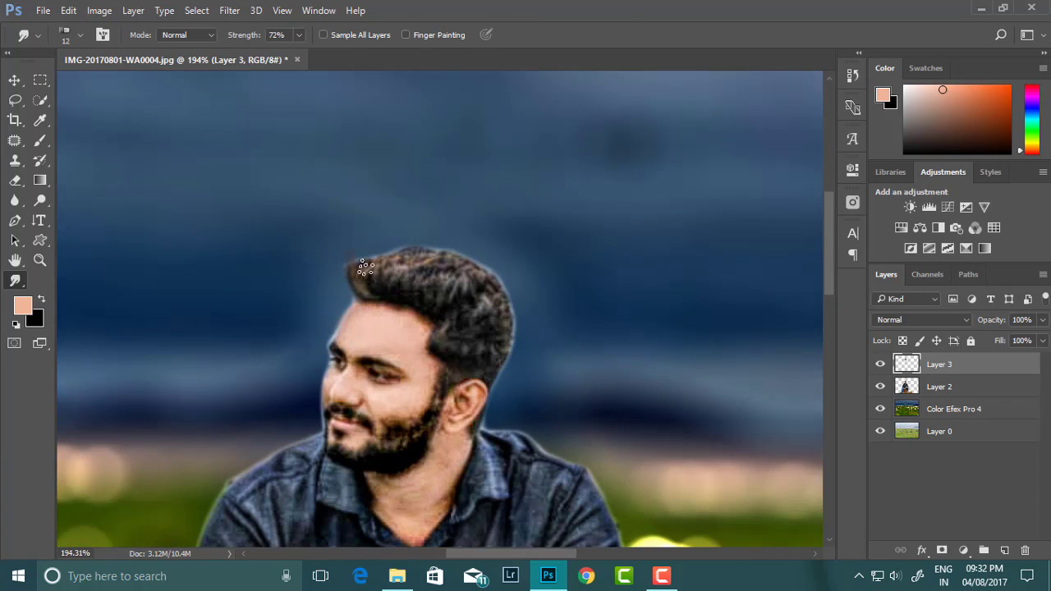
Smudge the hair upward into a tall quiff sweeping out to the right
{"action": "mouse_move", "coordinate": [377, 286]}
{"action": "left_mouse_down"}
{"action": "mouse_move", "coordinate": [375, 235]}
{"action": "mouse_move", "coordinate": [390, 282]}
{"action": "mouse_move", "coordinate": [407, 260]}
{"action": "mouse_move", "coordinate": [403, 229]}
{"action": "left_mouse_up"}
{"action": "left_click_drag", "start_coordinate": [415, 287], "coordinate": [411, 234]}
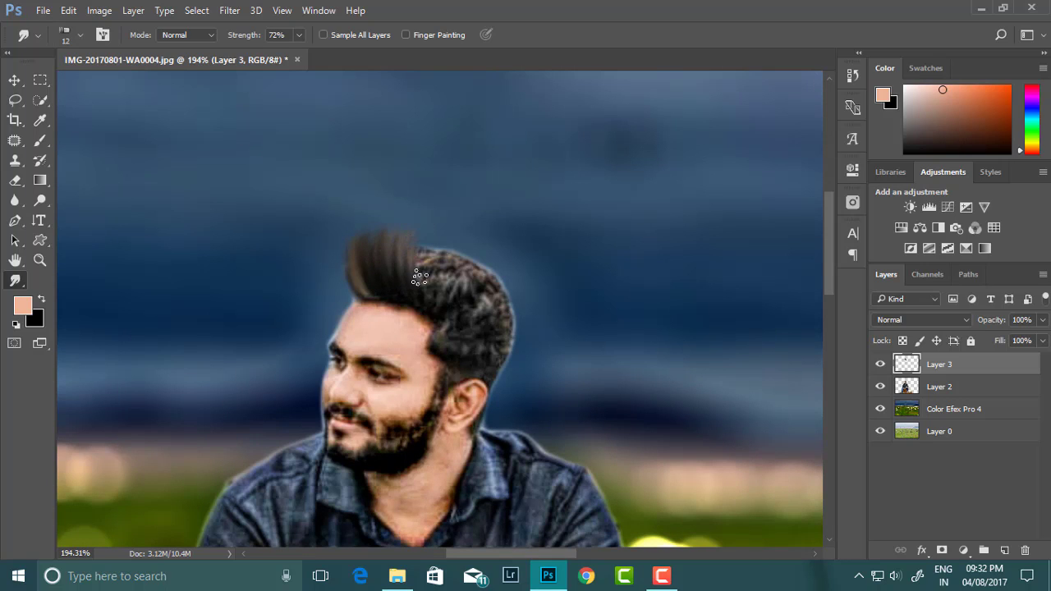
{"action": "left_click_drag", "start_coordinate": [425, 308], "coordinate": [427, 250]}
{"action": "left_click_drag", "start_coordinate": [437, 289], "coordinate": [468, 257]}
{"action": "mouse_move", "coordinate": [443, 304]}
{"action": "left_mouse_down"}
{"action": "mouse_move", "coordinate": [484, 263]}
{"action": "mouse_move", "coordinate": [520, 285]}
{"action": "mouse_move", "coordinate": [517, 296]}
{"action": "left_mouse_up"}
{"action": "mouse_move", "coordinate": [484, 332]}
{"action": "left_mouse_down"}
{"action": "mouse_move", "coordinate": [511, 320]}
{"action": "mouse_move", "coordinate": [530, 337]}
{"action": "mouse_move", "coordinate": [494, 363]}
{"action": "mouse_move", "coordinate": [494, 397]}
{"action": "mouse_move", "coordinate": [520, 290]}
{"action": "left_mouse_up"}
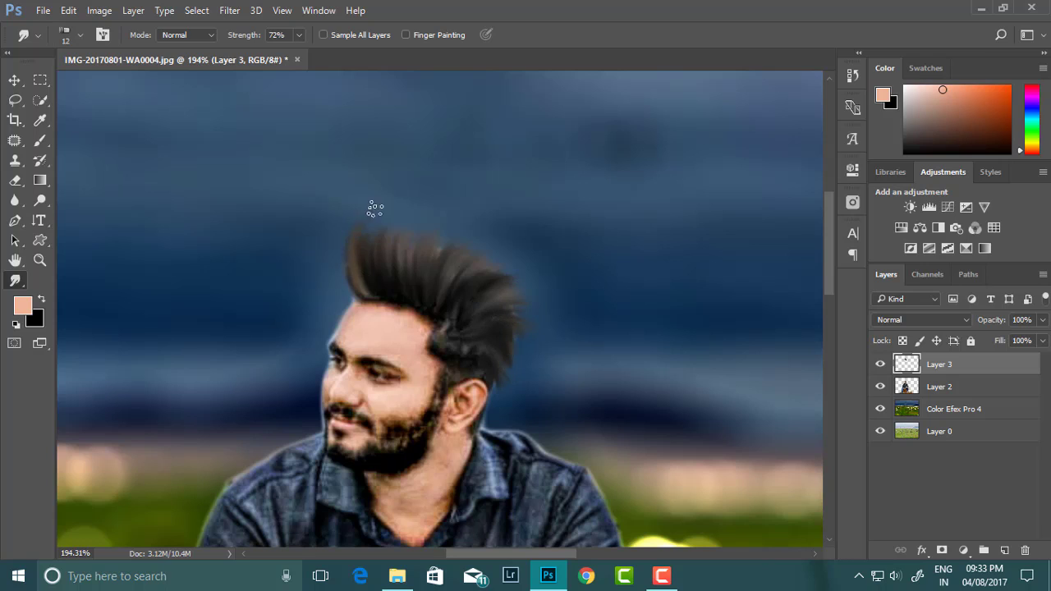
{"action": "left_click_drag", "start_coordinate": [368, 245], "coordinate": [374, 218]}
{"action": "left_click_drag", "start_coordinate": [428, 351], "coordinate": [464, 347]}
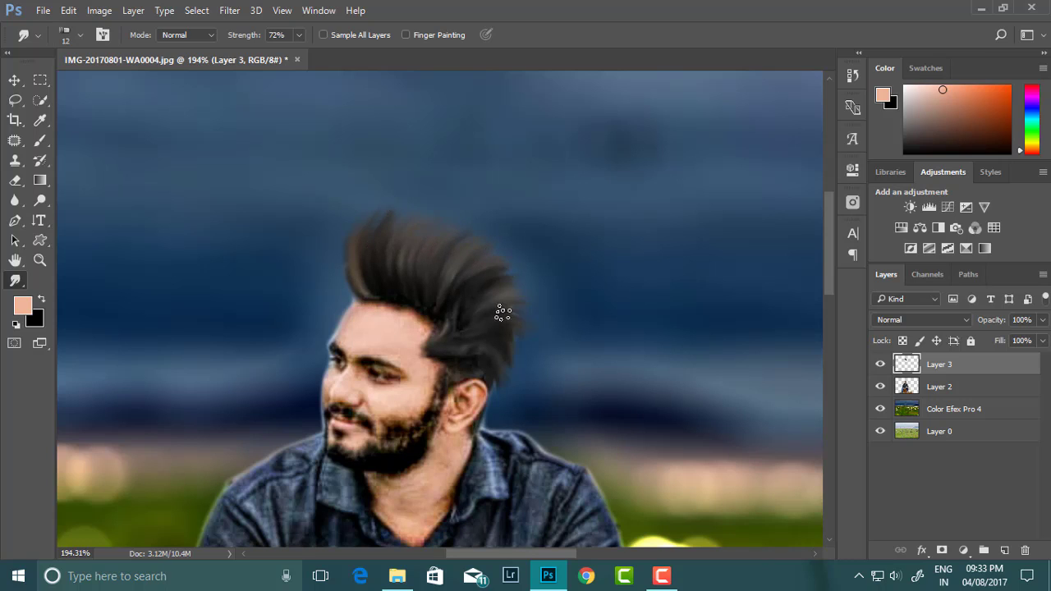
{"action": "left_click_drag", "start_coordinate": [521, 333], "coordinate": [490, 314]}
Shrink the smudge brush to 11 px and refine the quiff with another stroke
{"action": "scroll", "coordinate": [498, 293], "scroll_direction": "down", "scroll_amount": 5}
{"action": "scroll", "coordinate": [441, 259], "scroll_direction": "down", "scroll_amount": 5}
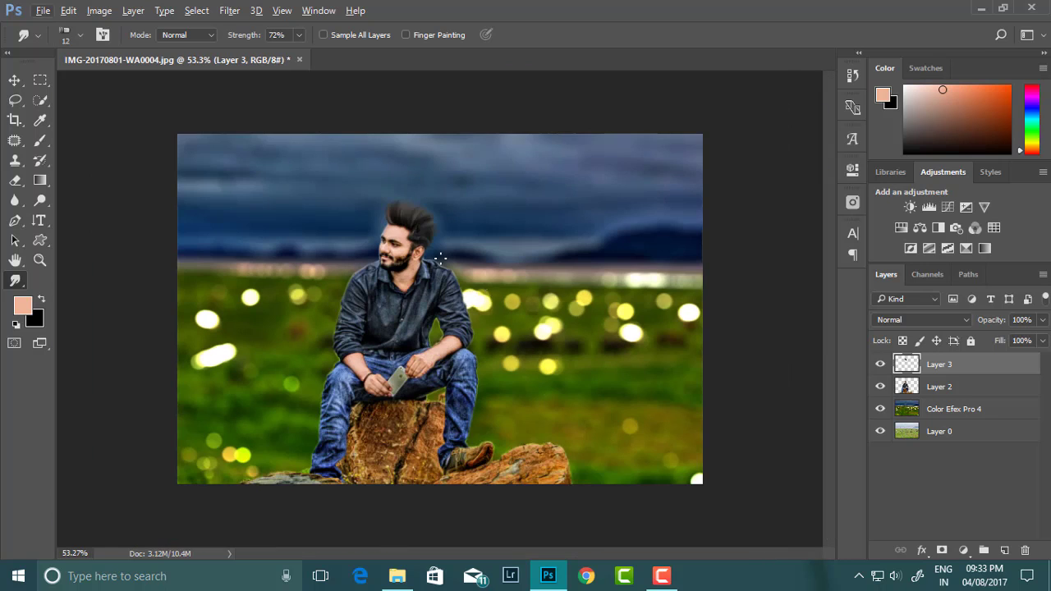
{"action": "scroll", "coordinate": [440, 260], "scroll_direction": "up", "scroll_amount": 2}
{"action": "scroll", "coordinate": [439, 197], "scroll_direction": "up", "scroll_amount": 4}
{"action": "right_click", "coordinate": [439, 197]}
{"action": "left_click_drag", "start_coordinate": [508, 220], "coordinate": [503, 220]}
{"action": "key", "text": "Return"}
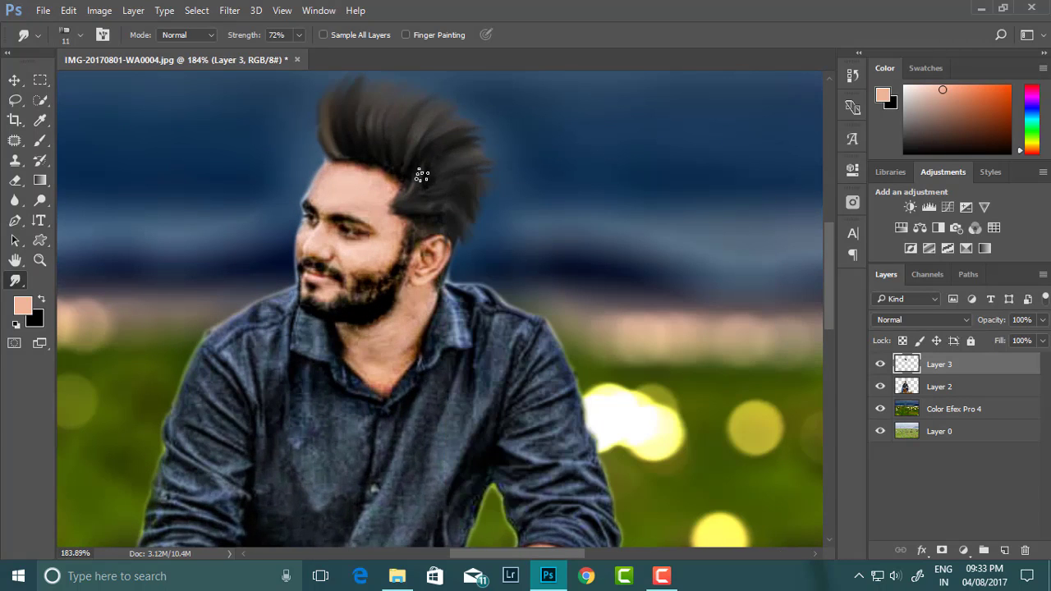
{"action": "scroll", "coordinate": [424, 194], "scroll_direction": "up", "scroll_amount": 2}
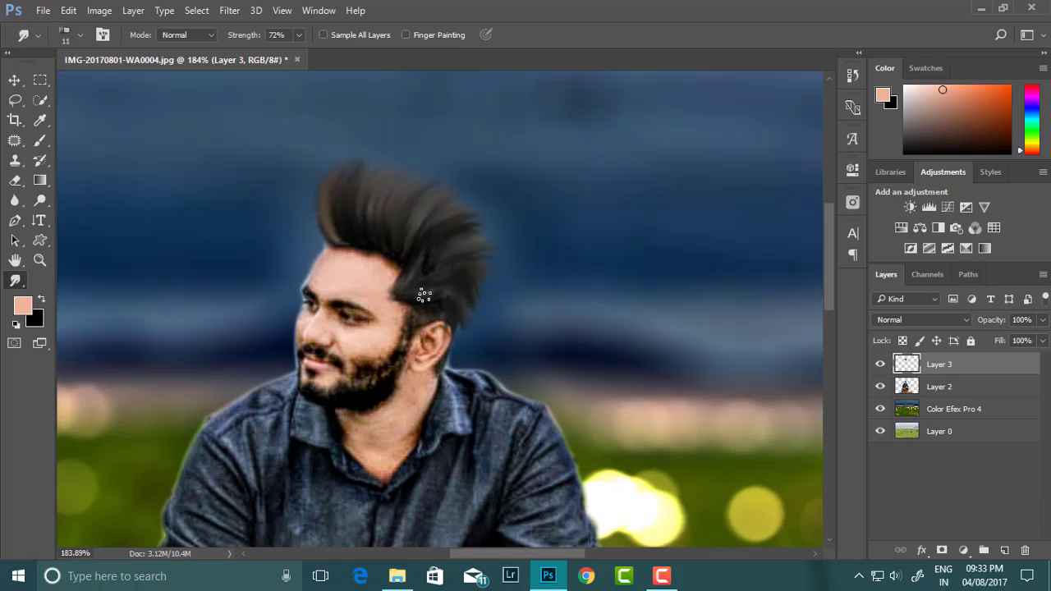
{"action": "left_click_drag", "start_coordinate": [424, 296], "coordinate": [421, 263]}
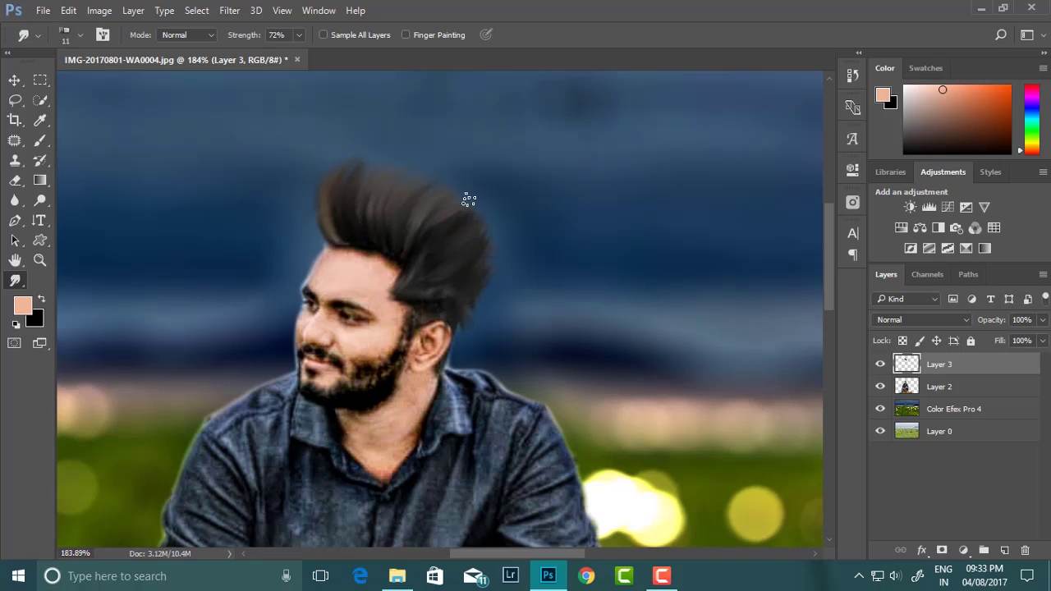
{"action": "scroll", "coordinate": [469, 199], "scroll_direction": "down", "scroll_amount": 1}
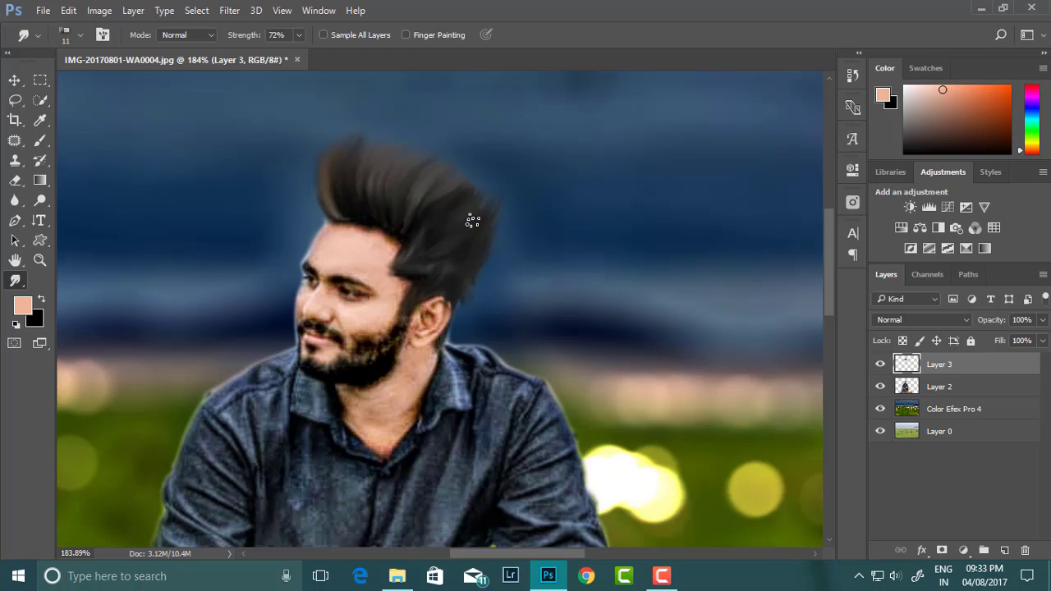
{"action": "scroll", "coordinate": [477, 169], "scroll_direction": "down", "scroll_amount": 5}
{"action": "scroll", "coordinate": [438, 248], "scroll_direction": "up", "scroll_amount": 3}
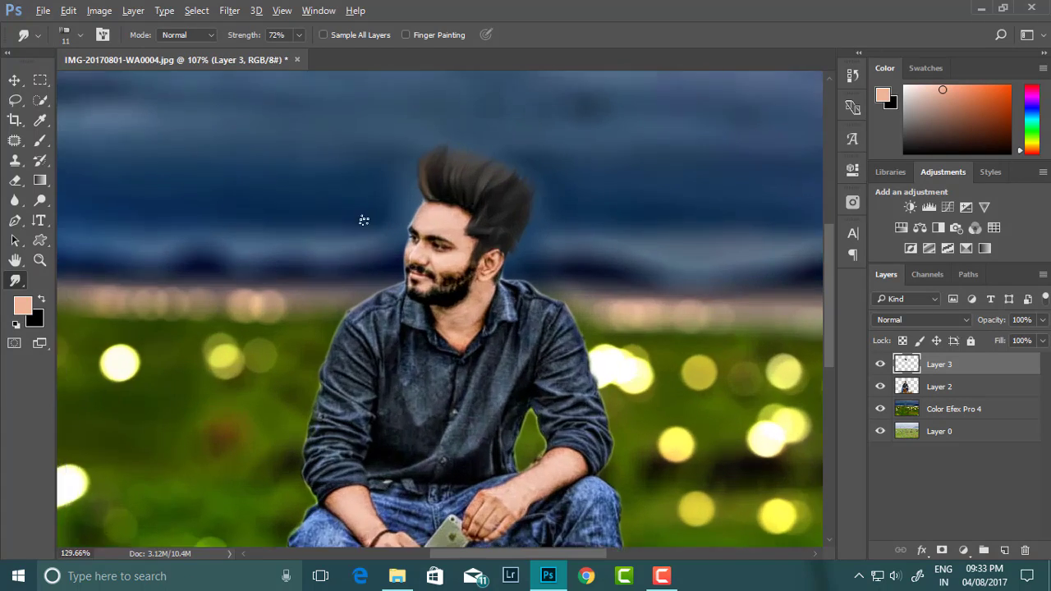
{"action": "scroll", "coordinate": [438, 248], "scroll_direction": "up", "scroll_amount": 1}
{"action": "scroll", "coordinate": [439, 248], "scroll_direction": "down", "scroll_amount": 2}
{"action": "scroll", "coordinate": [438, 248], "scroll_direction": "down", "scroll_amount": 1}
Boost the quiff's shadows and clarity with the Camera Raw Filter
{"action": "left_click", "coordinate": [229, 10]}
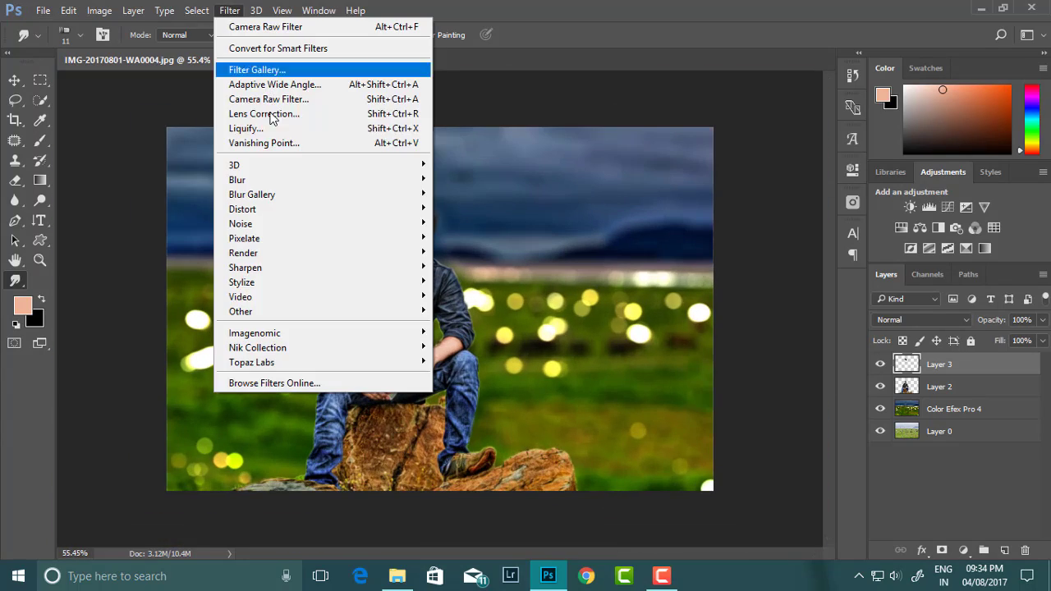
{"action": "left_click", "coordinate": [263, 99]}
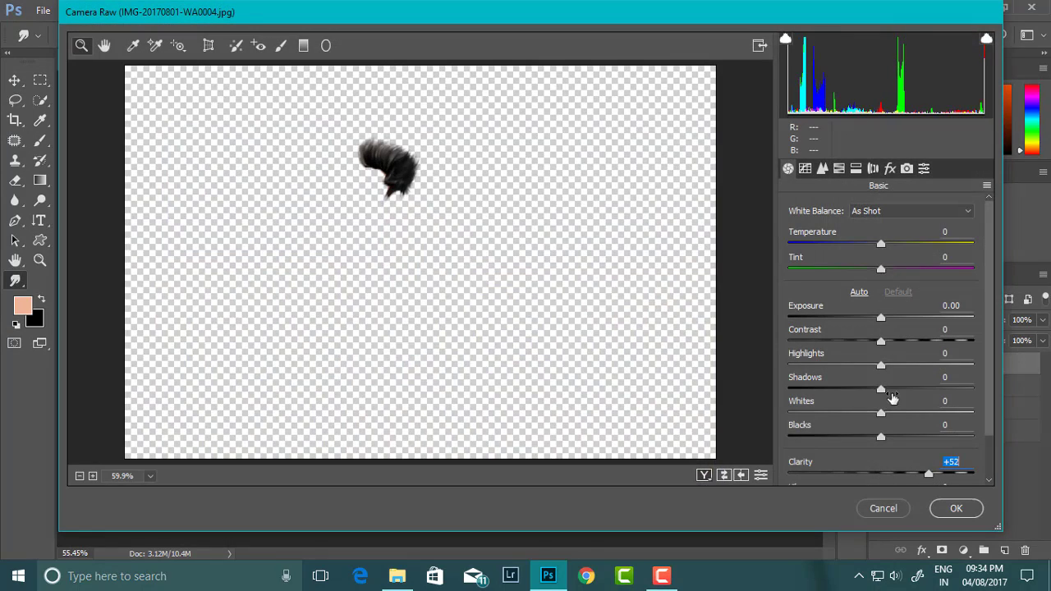
{"action": "mouse_move", "coordinate": [881, 389]}
{"action": "left_mouse_down"}
{"action": "mouse_move", "coordinate": [899, 390]}
{"action": "mouse_move", "coordinate": [897, 365]}
{"action": "left_mouse_up"}
{"action": "left_click", "coordinate": [956, 508]}
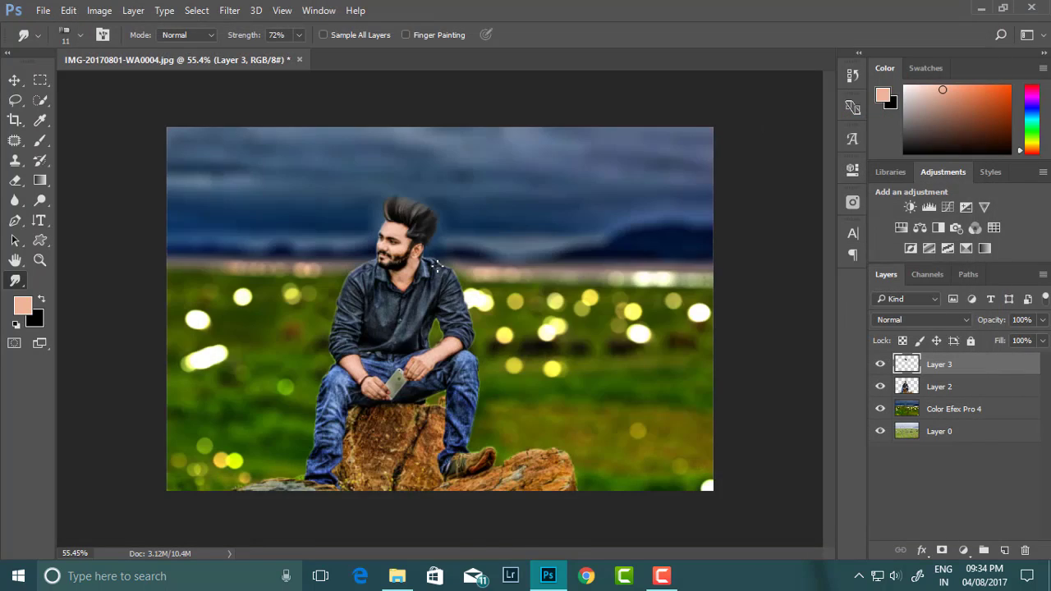
{"action": "scroll", "coordinate": [409, 310], "scroll_direction": "down", "scroll_amount": 1}
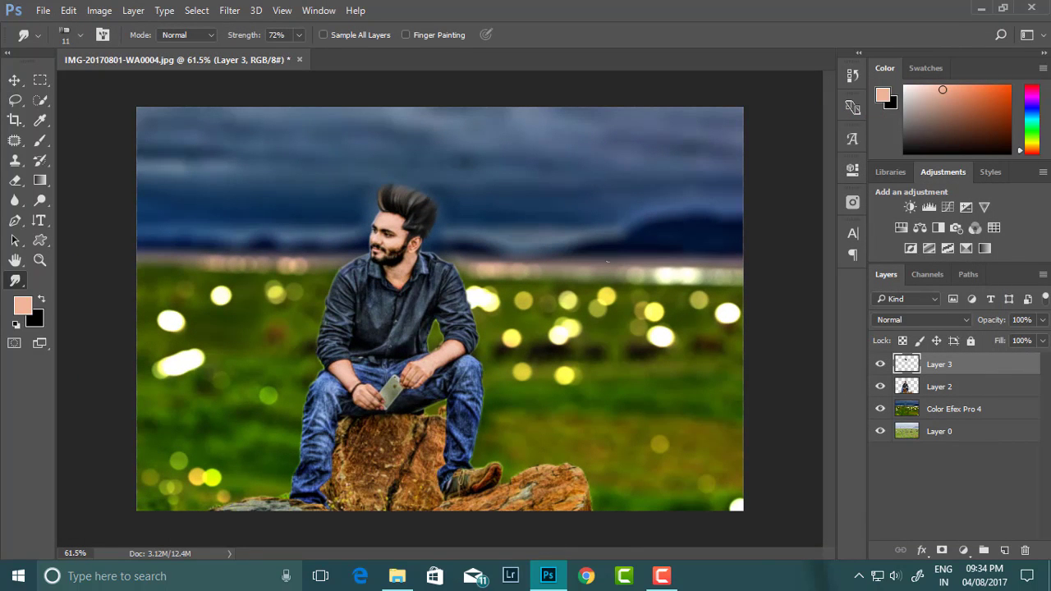
Merge the hair layer with the man's layer
{"action": "left_click", "coordinate": [937, 390]}
{"action": "left_click", "coordinate": [927, 370], "text": "shift"}
{"action": "mouse_move", "coordinate": [907, 364]}
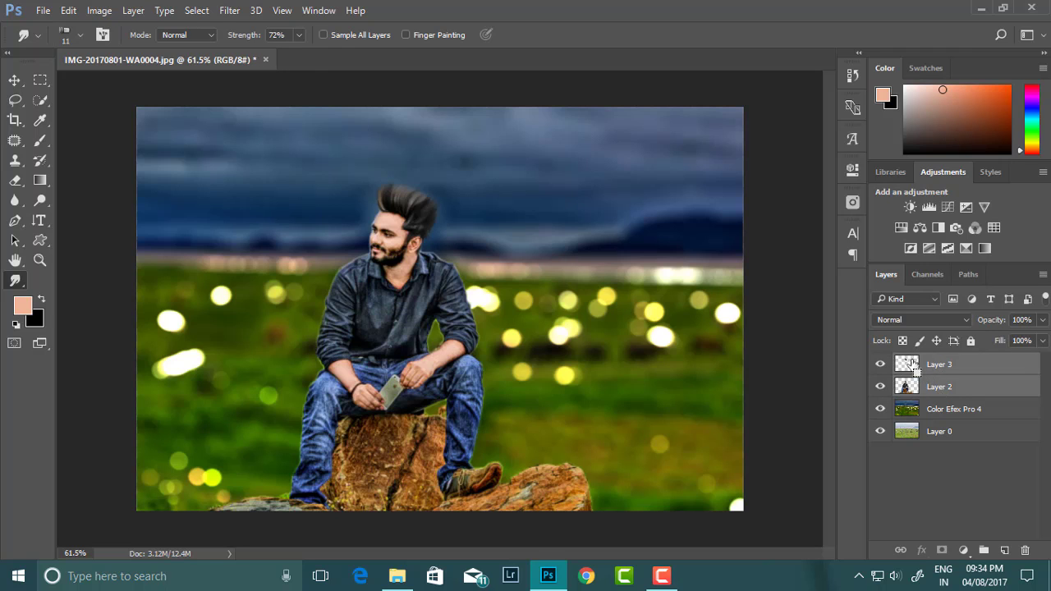
{"action": "key", "text": "ctrl+e"}
Smooth the merged layer with GREYCstoration at strength 4
{"action": "left_click", "coordinate": [230, 10]}
{"action": "left_click", "coordinate": [483, 267]}
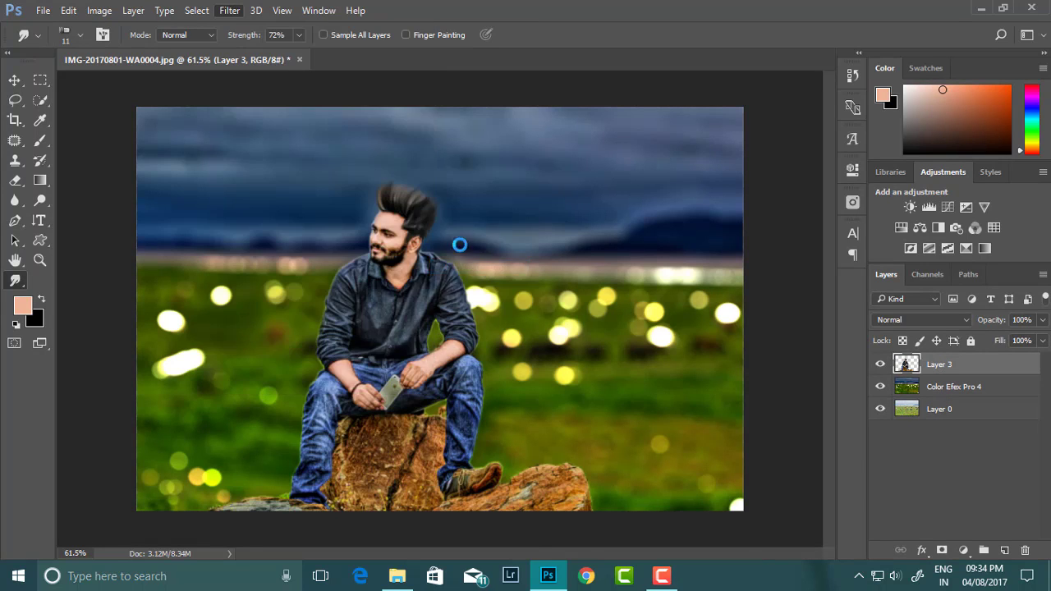
{"action": "double_click", "coordinate": [677, 155]}
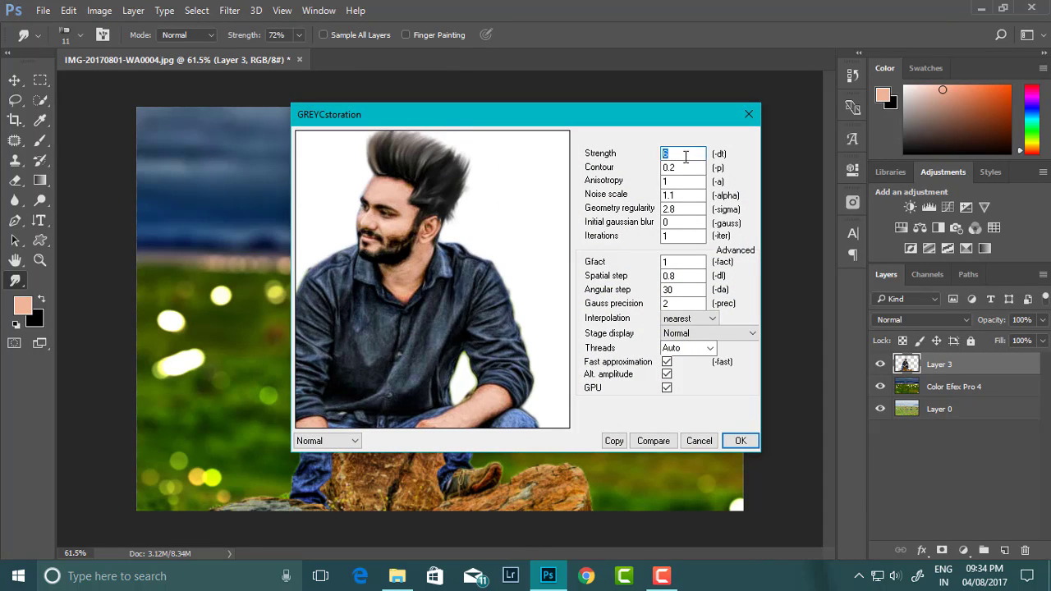
{"action": "type", "text": "4"}
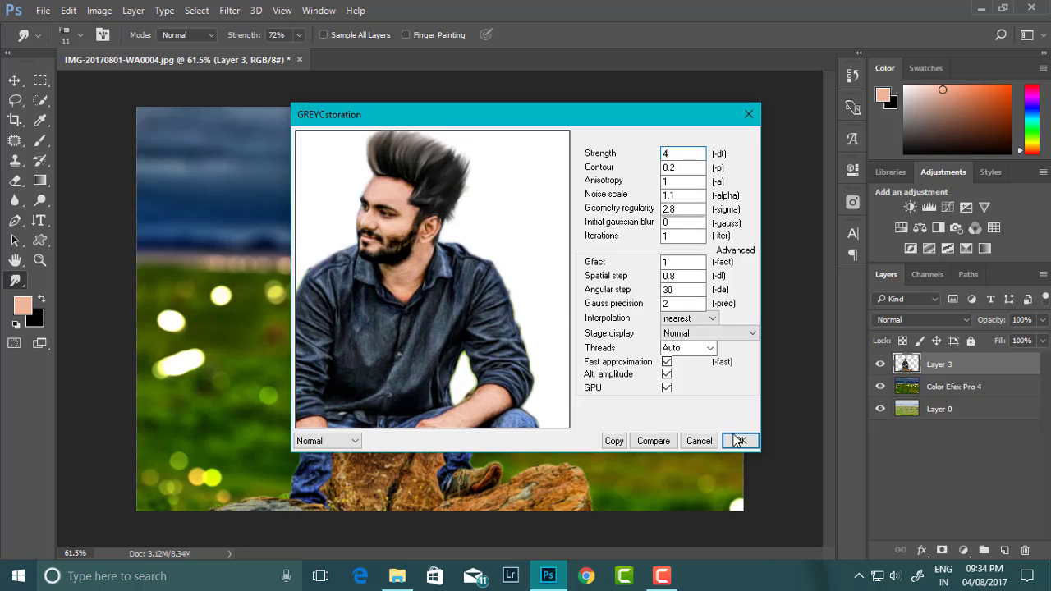
{"action": "left_click", "coordinate": [740, 440]}
{"action": "scroll", "coordinate": [501, 271], "scroll_direction": "down", "scroll_amount": 1}
Sharpen the result in Camera Raw with Amount 33
{"action": "left_click", "coordinate": [229, 10]}
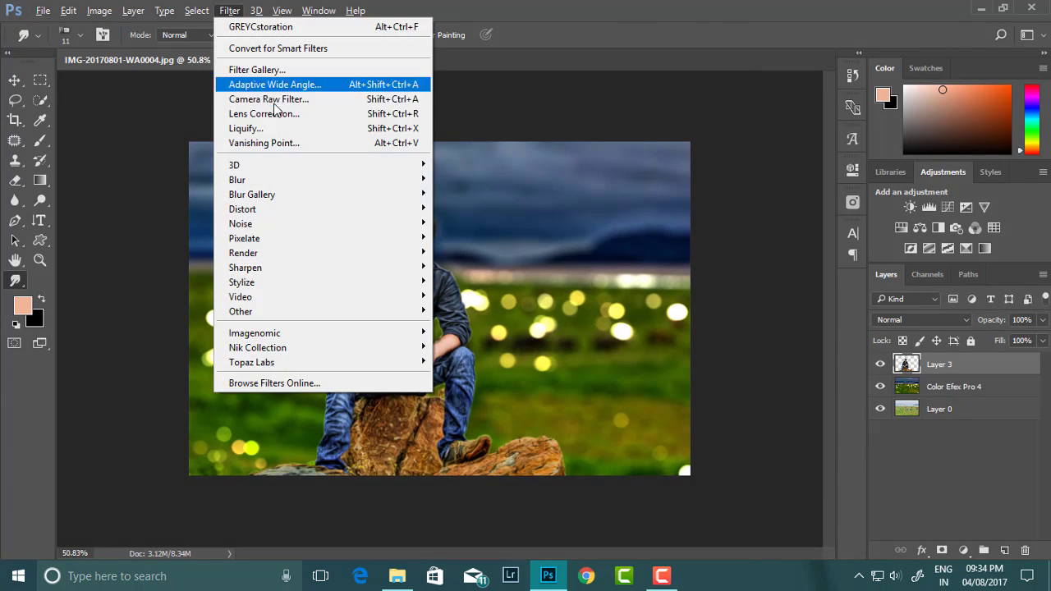
{"action": "left_click", "coordinate": [262, 96]}
{"action": "left_click_drag", "start_coordinate": [794, 222], "coordinate": [827, 230]}
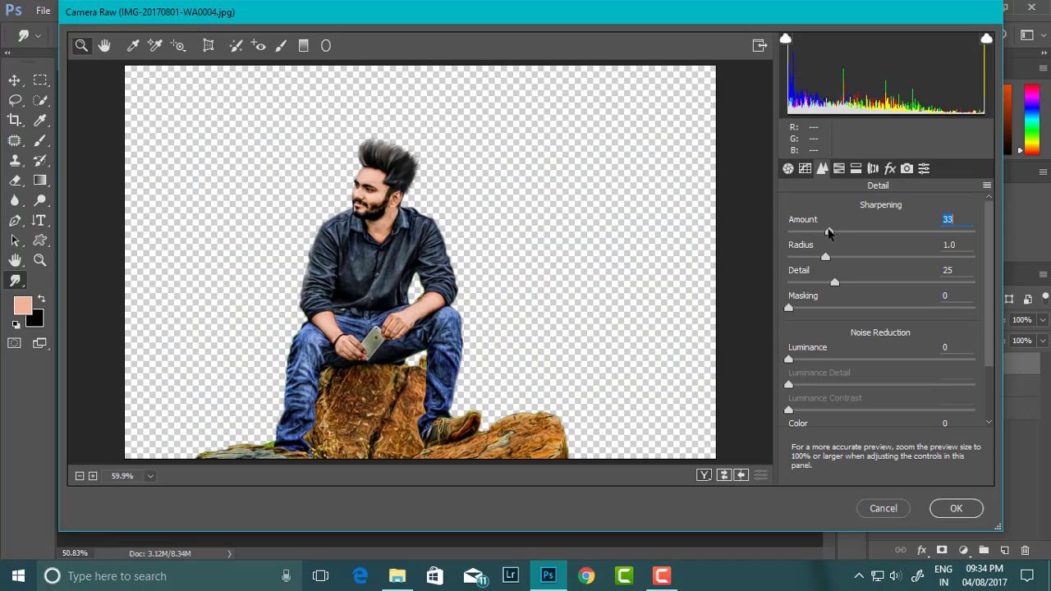
{"action": "key", "text": "Return"}
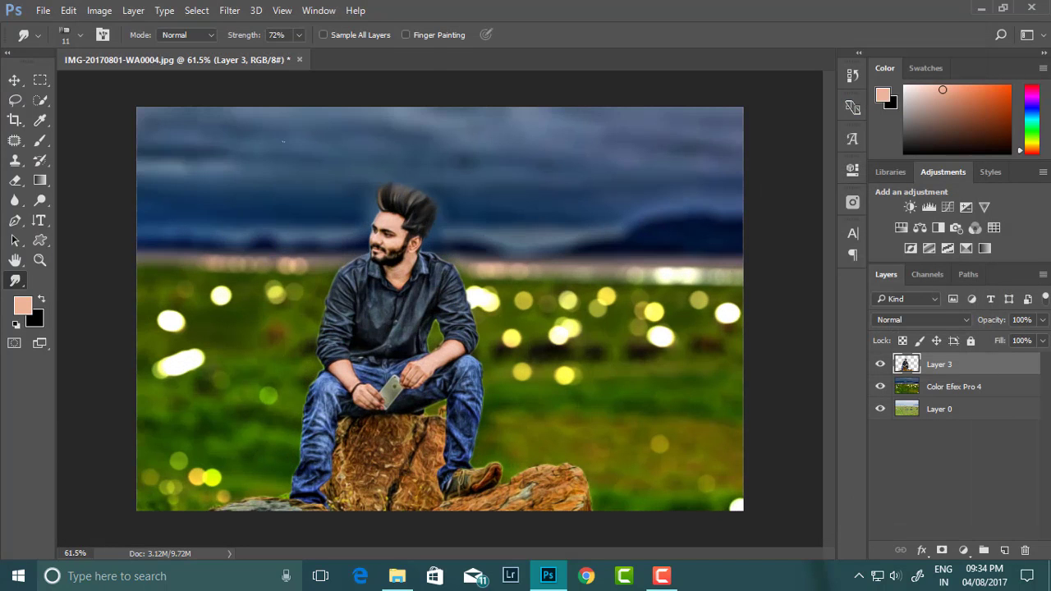
{"action": "left_click", "coordinate": [229, 10]}
{"action": "mouse_move", "coordinate": [252, 362]}
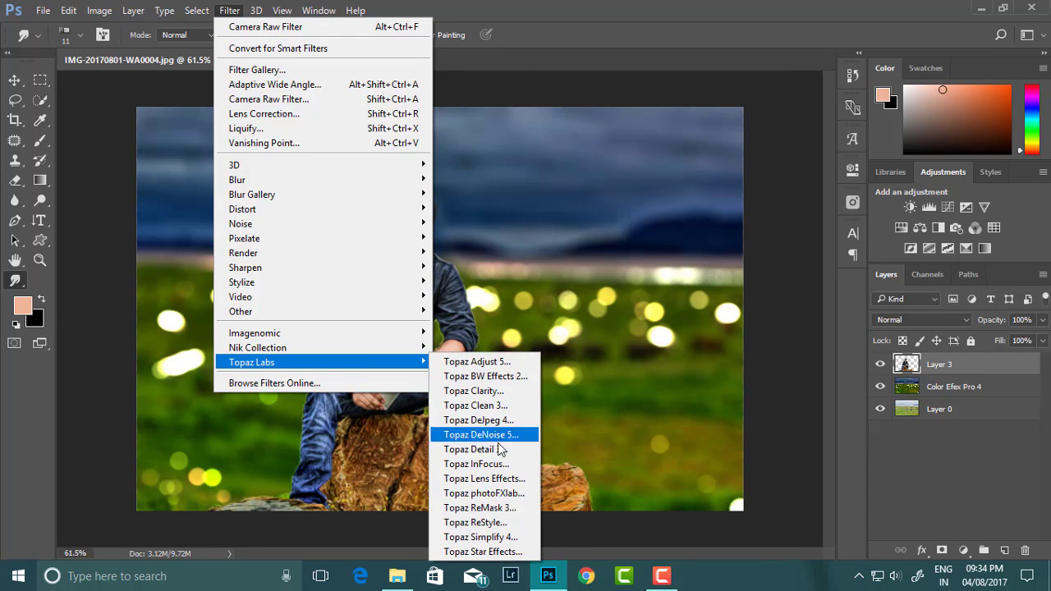
Set Topaz Detail's Large Details to 0.13 and Large Details Boost to 0.11
{"action": "left_click", "coordinate": [493, 436]}
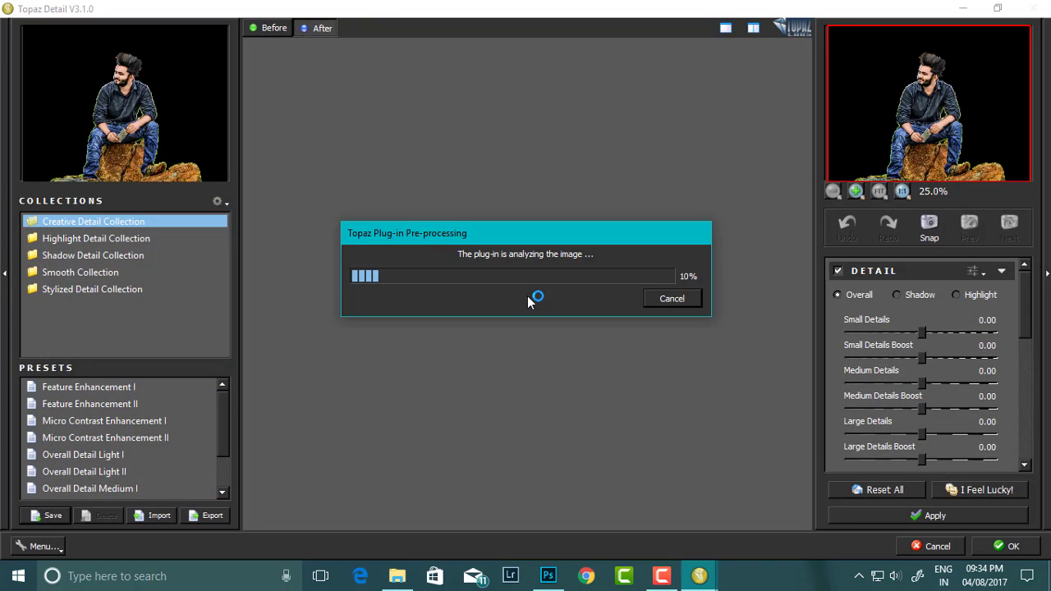
{"action": "left_click_drag", "start_coordinate": [930, 434], "coordinate": [932, 434]}
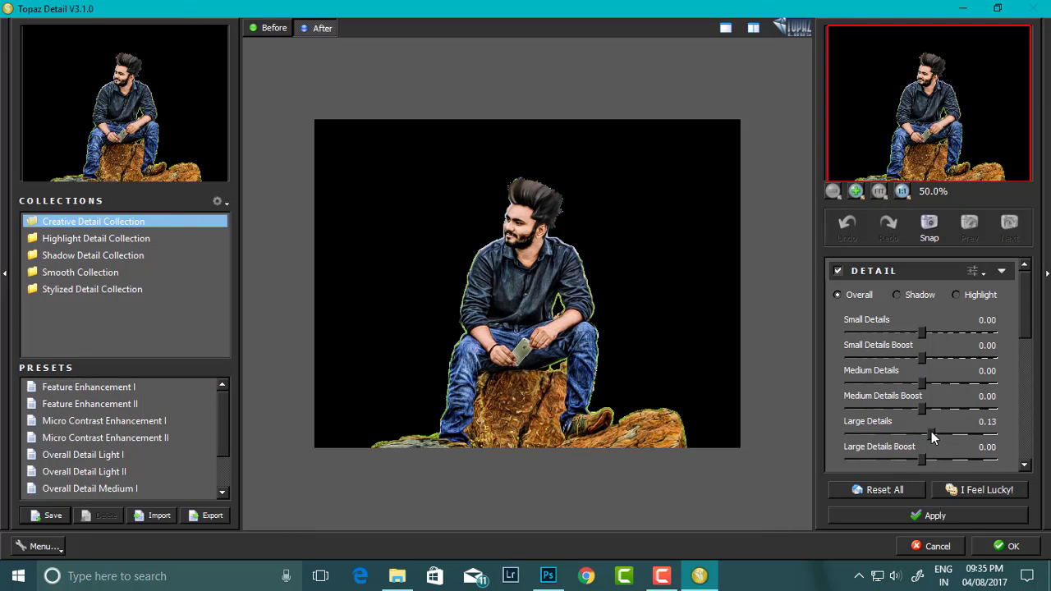
{"action": "left_click", "coordinate": [929, 455]}
{"action": "left_click", "coordinate": [1005, 546]}
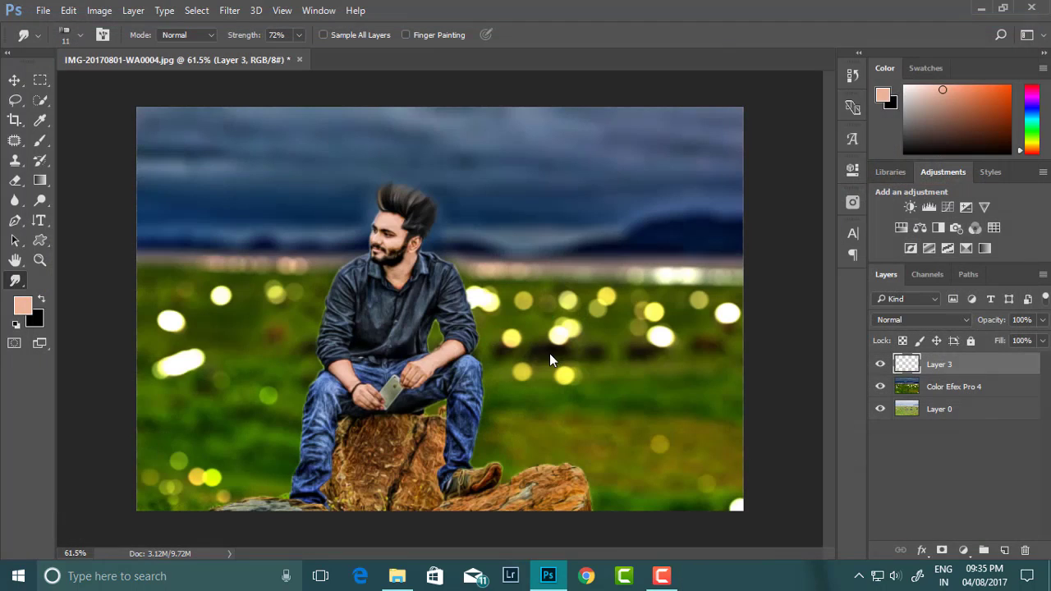
Load Layer 3 as a selection and set Shift Edge to -31% in Select and Mask
{"action": "left_click", "coordinate": [907, 364], "text": "ctrl"}
{"action": "right_click", "coordinate": [40, 99]}
{"action": "left_click", "coordinate": [124, 100]}
{"action": "left_click", "coordinate": [374, 34]}
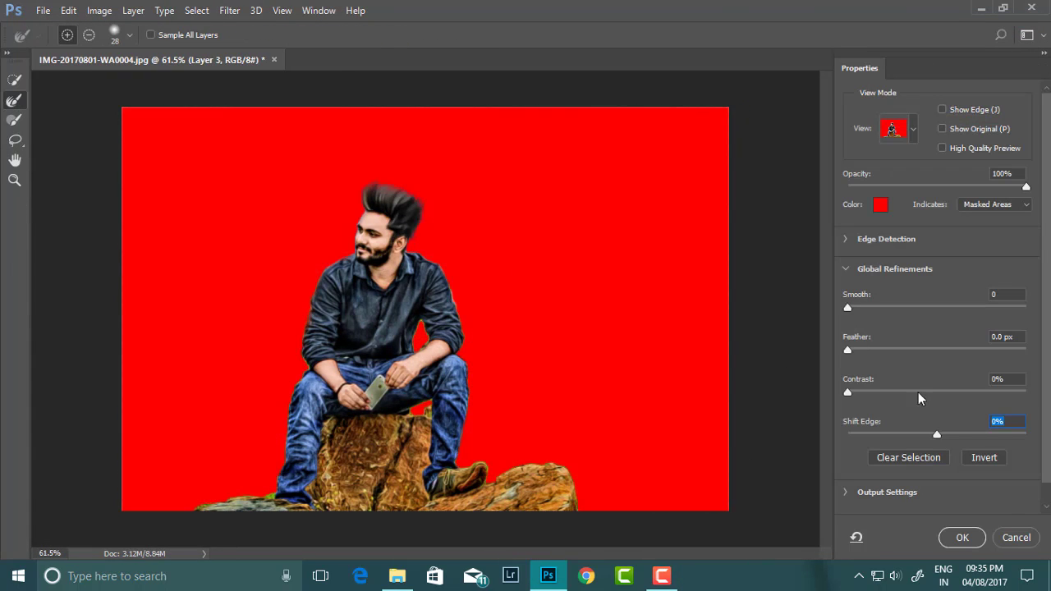
{"action": "left_click_drag", "start_coordinate": [937, 435], "coordinate": [882, 437]}
{"action": "left_click", "coordinate": [14, 120]}
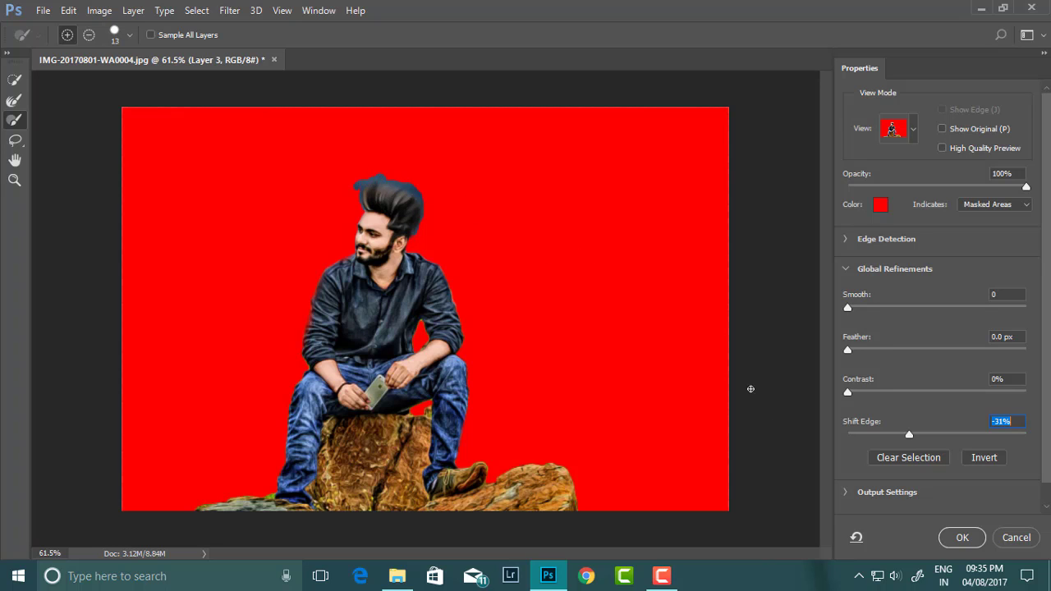
{"action": "left_click", "coordinate": [983, 538]}
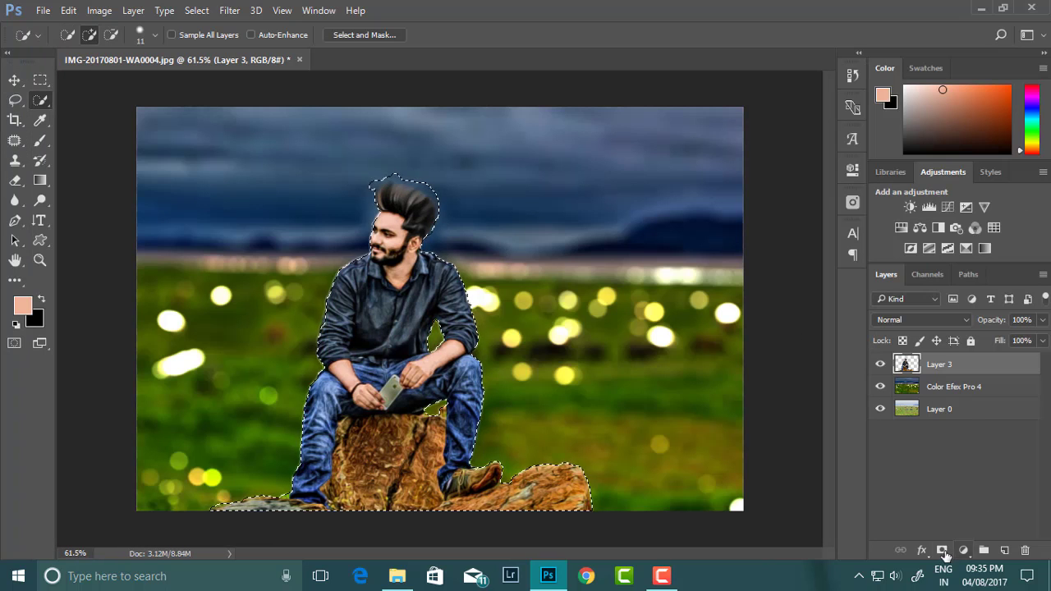
Deselect and switch to the Smudge tool to soften the hair edges
{"action": "right_click", "coordinate": [942, 366]}
{"action": "left_click", "coordinate": [926, 419]}
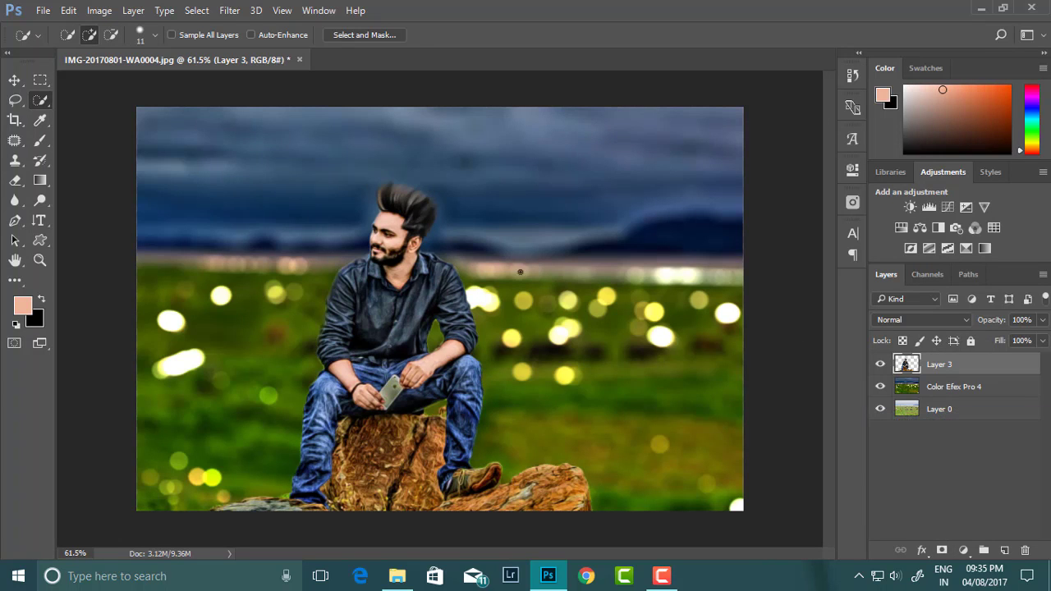
{"action": "scroll", "coordinate": [440, 309], "scroll_direction": "down", "scroll_amount": 1}
{"action": "left_click", "coordinate": [941, 397]}
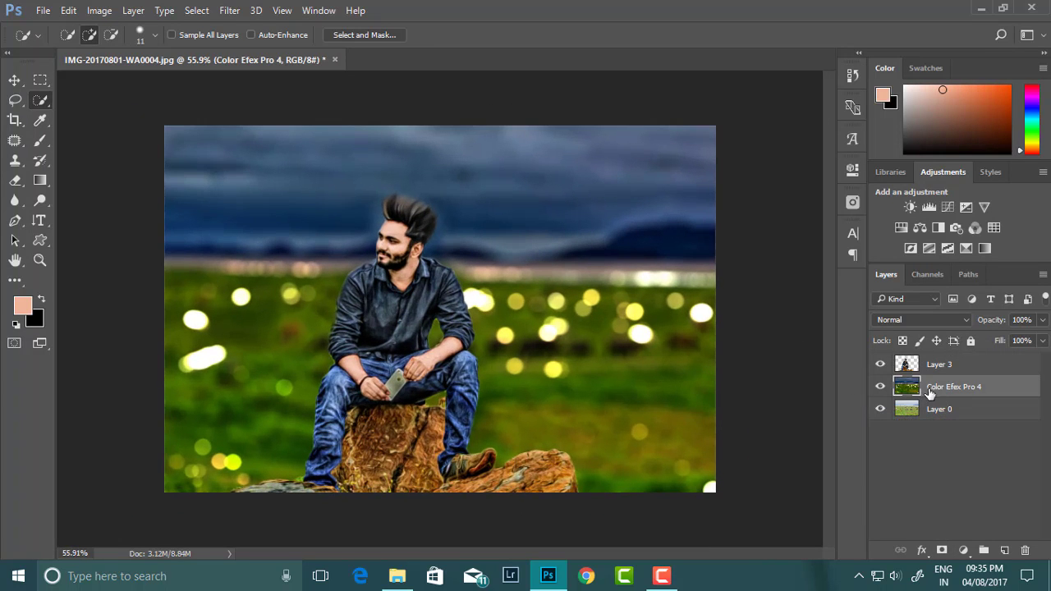
{"action": "scroll", "coordinate": [449, 237], "scroll_direction": "up", "scroll_amount": 3}
{"action": "scroll", "coordinate": [436, 222], "scroll_direction": "down", "scroll_amount": 2}
{"action": "scroll", "coordinate": [389, 190], "scroll_direction": "up", "scroll_amount": 2}
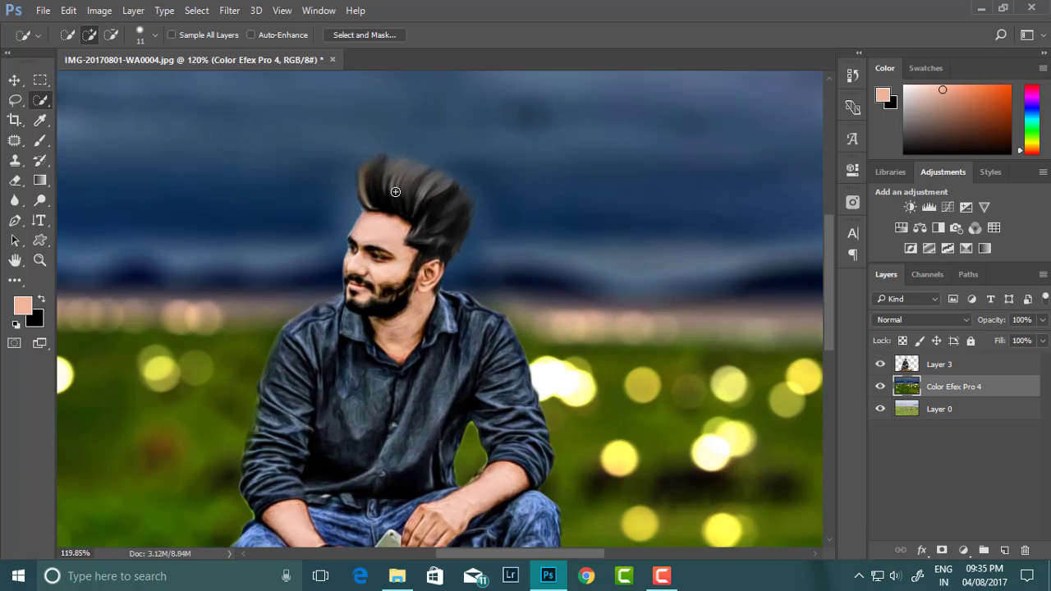
{"action": "scroll", "coordinate": [390, 190], "scroll_direction": "up", "scroll_amount": 2}
{"action": "scroll", "coordinate": [389, 190], "scroll_direction": "up", "scroll_amount": 2}
{"action": "key", "text": "r"}
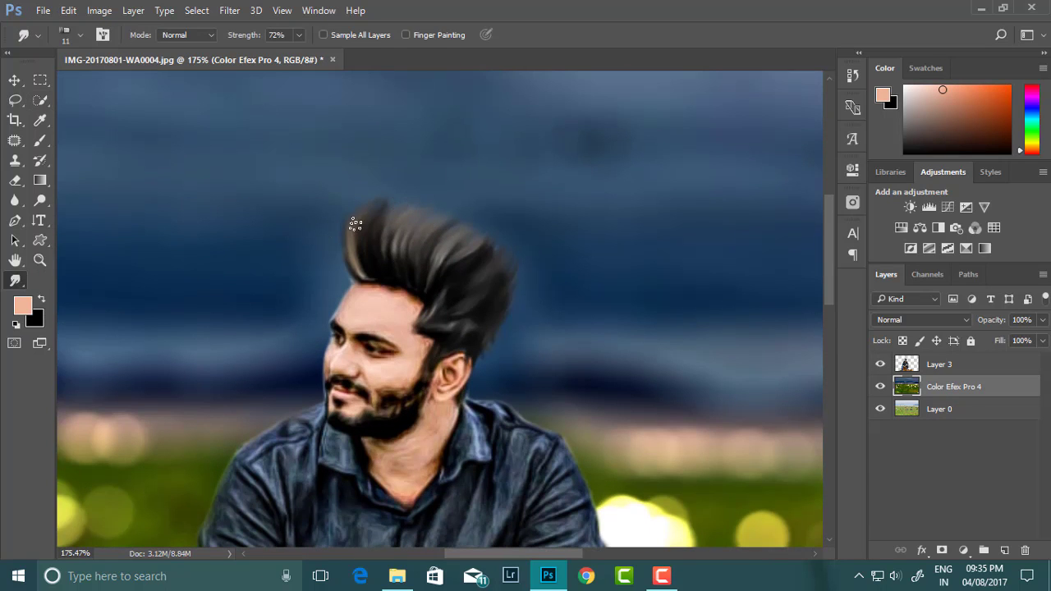
{"action": "scroll", "coordinate": [419, 214], "scroll_direction": "down", "scroll_amount": 4}
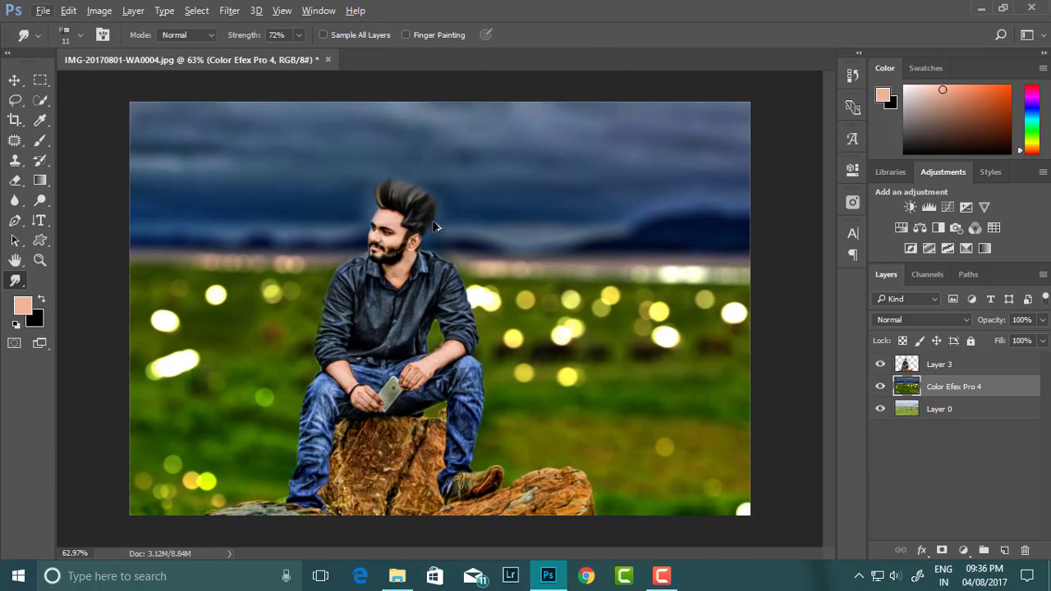
Restore the man's refined selection and turn it into a mask on Layer 3
{"action": "left_click", "coordinate": [907, 364], "text": "ctrl"}
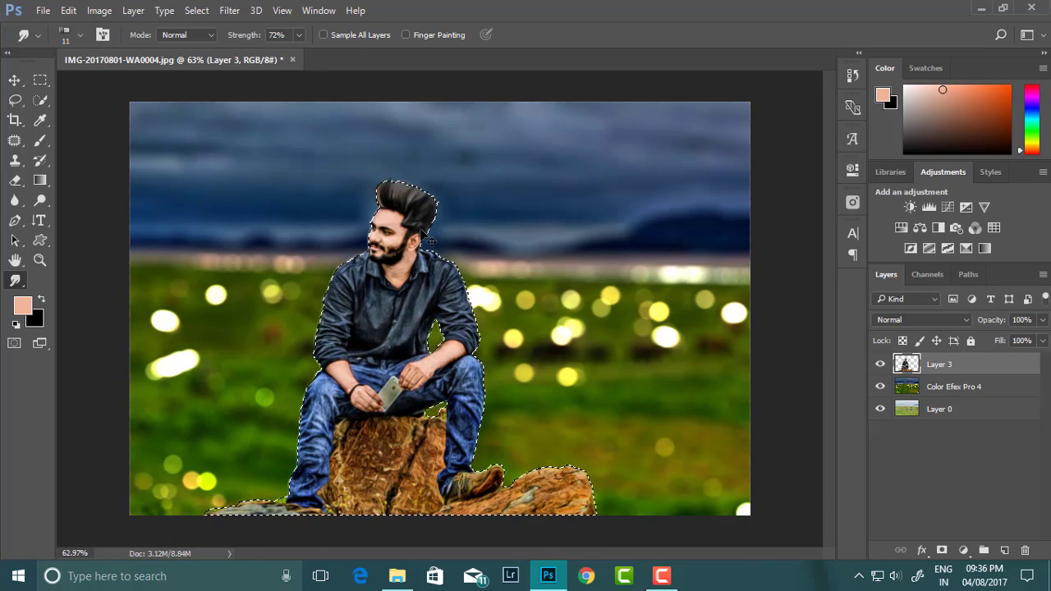
{"action": "left_click", "coordinate": [68, 10]}
{"action": "left_click", "coordinate": [126, 51]}
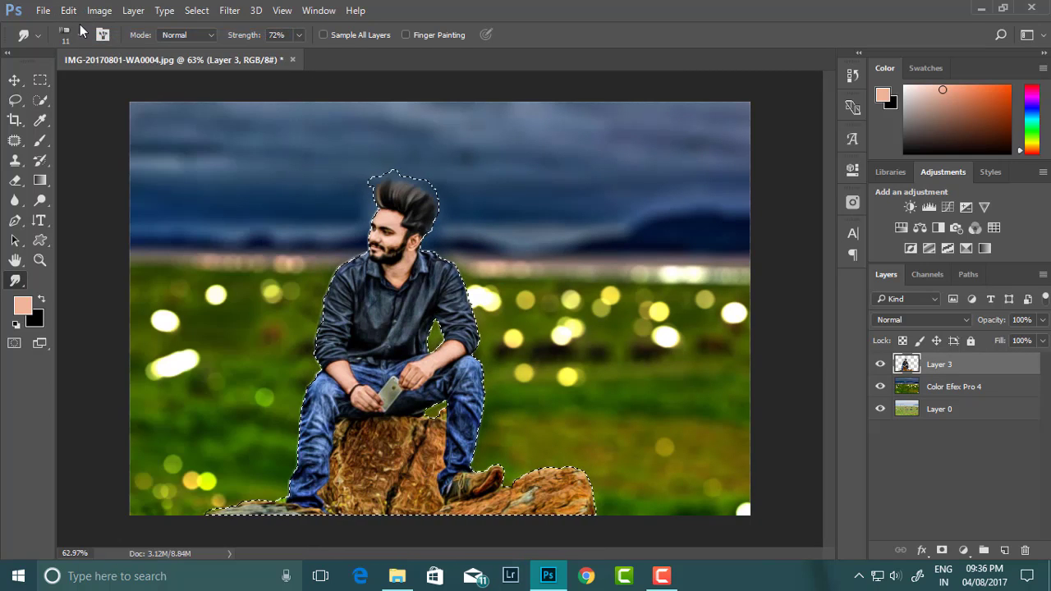
{"action": "left_click", "coordinate": [68, 10]}
{"action": "left_click", "coordinate": [103, 38]}
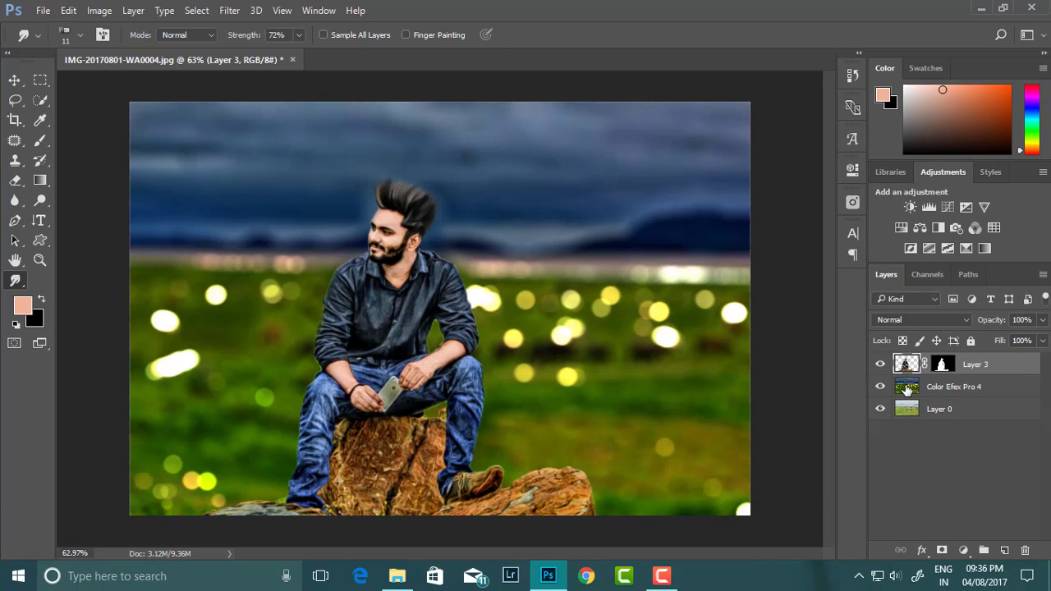
{"action": "scroll", "coordinate": [477, 289], "scroll_direction": "down", "scroll_amount": 1}
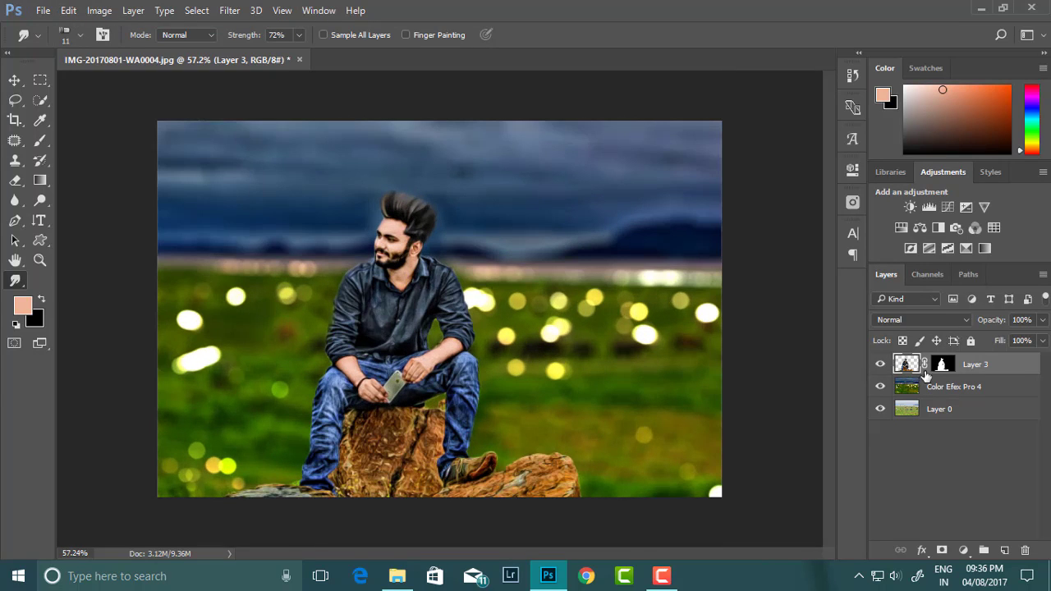
Merge all visible layers and open the result in Color Efex Pro 4
{"action": "right_click", "coordinate": [932, 388]}
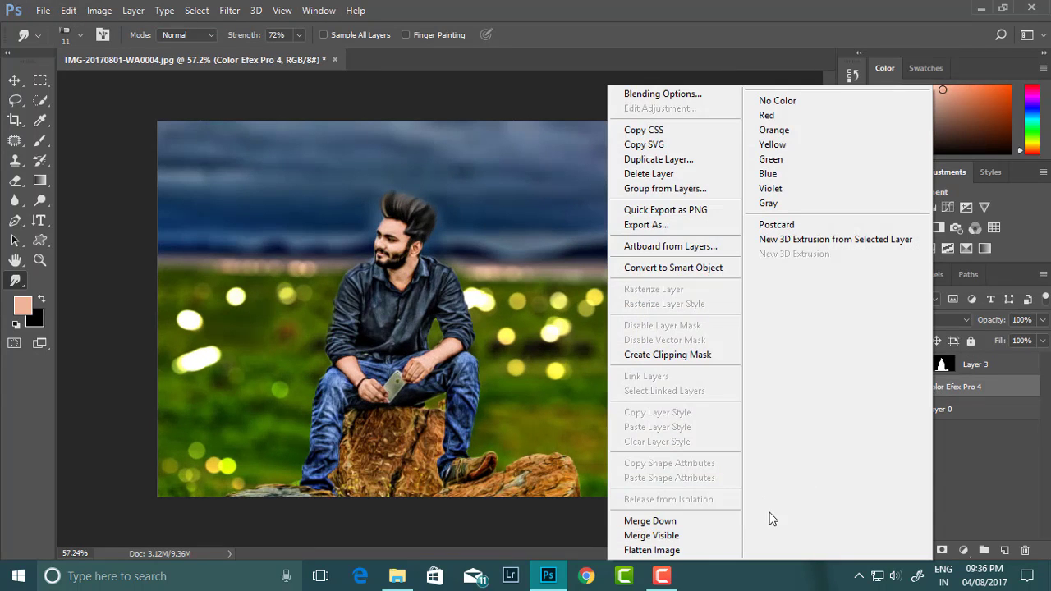
{"action": "left_click", "coordinate": [651, 535]}
{"action": "left_click", "coordinate": [229, 10]}
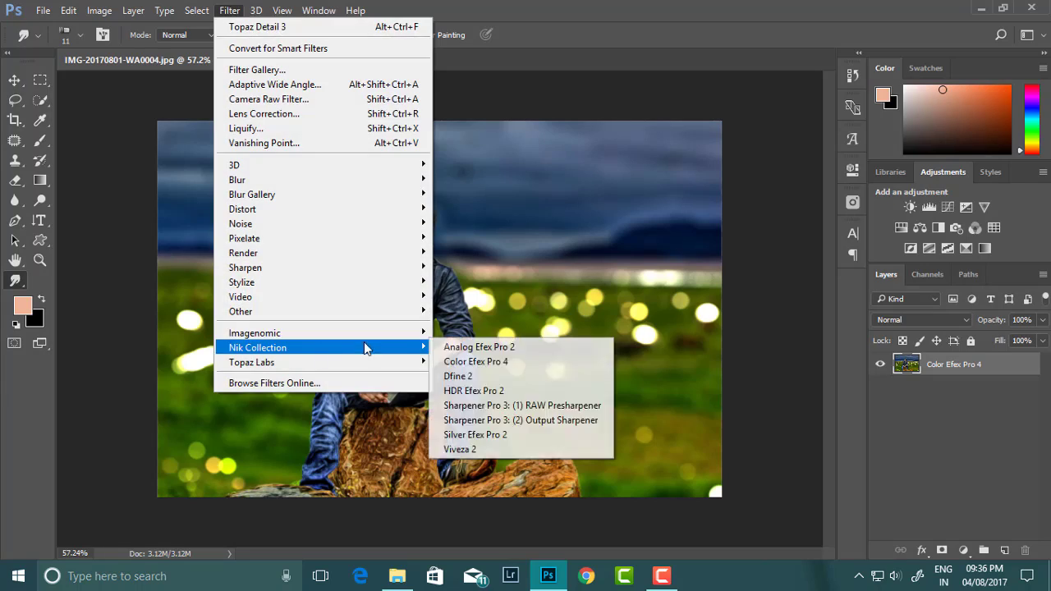
{"action": "left_click", "coordinate": [500, 360]}
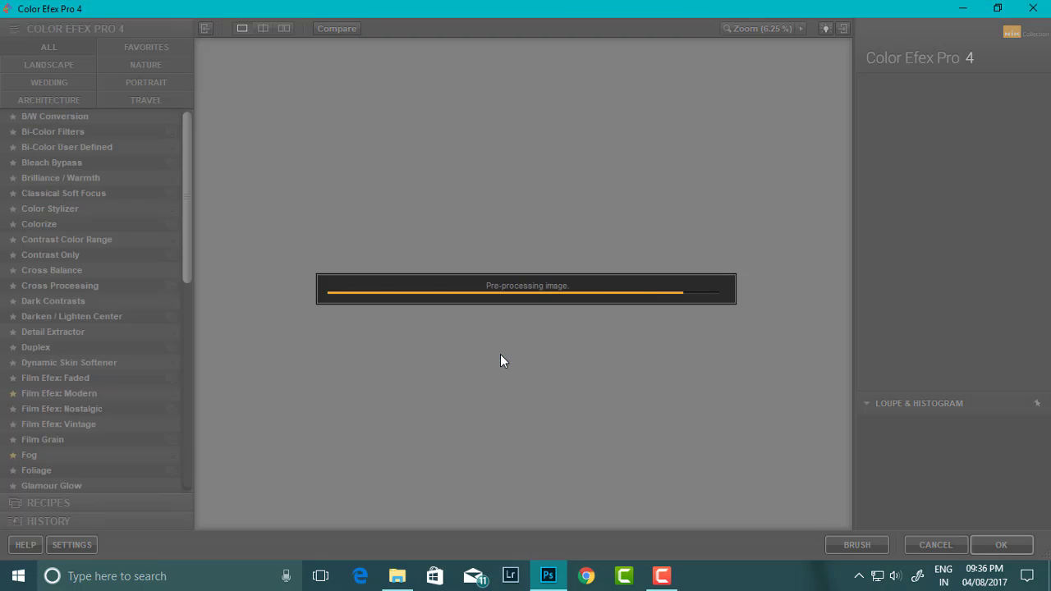
Adjust Contrast Color Range, lowering color contrast and setting contrast to 14%
{"action": "scroll", "coordinate": [156, 327], "scroll_direction": "down", "scroll_amount": 2}
{"action": "scroll", "coordinate": [155, 326], "scroll_direction": "down", "scroll_amount": 3}
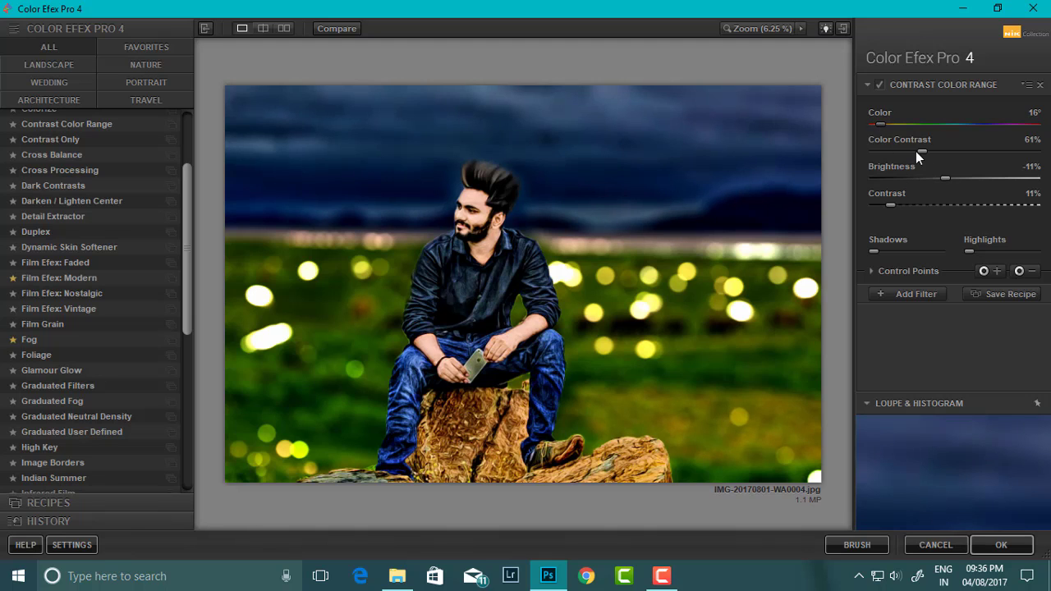
{"action": "left_click_drag", "start_coordinate": [921, 151], "coordinate": [882, 151]}
{"action": "left_click_drag", "start_coordinate": [888, 204], "coordinate": [894, 204]}
{"action": "mouse_move", "coordinate": [881, 151]}
{"action": "left_mouse_down"}
{"action": "mouse_move", "coordinate": [901, 151]}
{"action": "mouse_move", "coordinate": [875, 152]}
{"action": "mouse_move", "coordinate": [921, 125]}
{"action": "left_mouse_up"}
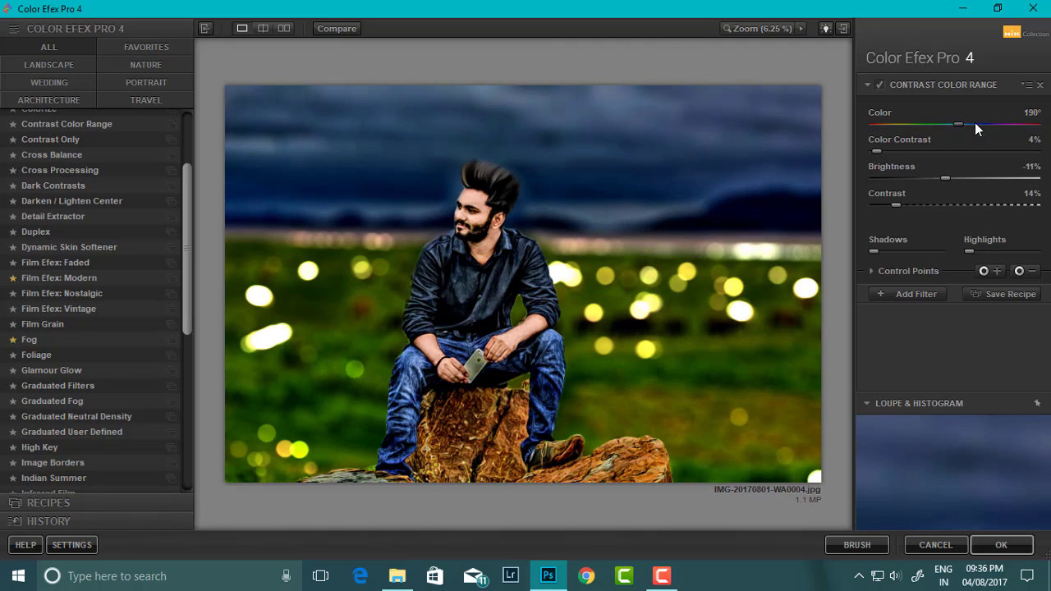
Try Detail Extractor at 8% strength and 27% contrast, then switch it off
{"action": "left_click", "coordinate": [50, 201]}
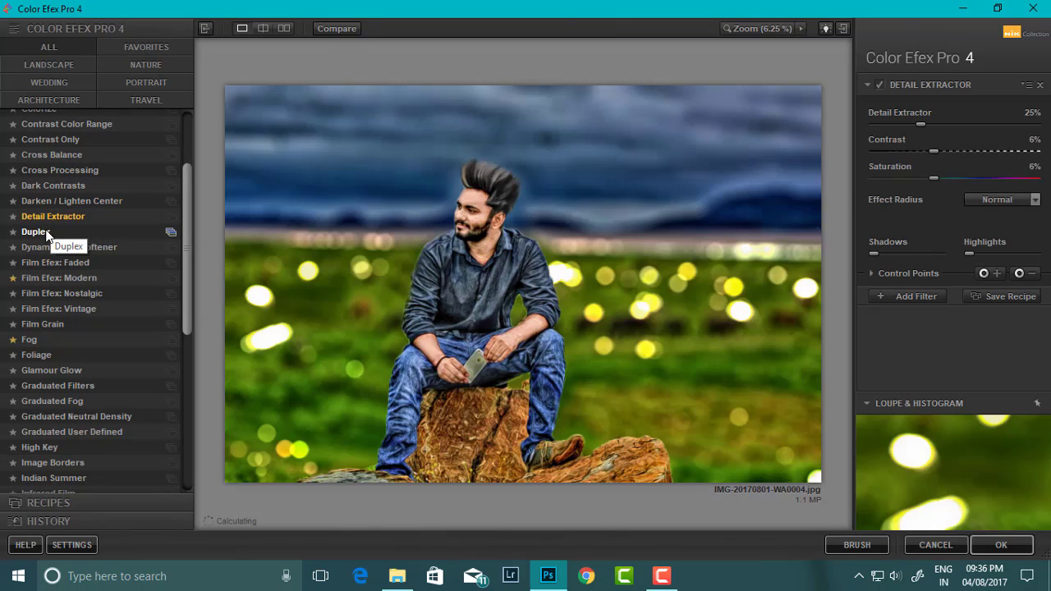
{"action": "left_click_drag", "start_coordinate": [921, 124], "coordinate": [890, 124]}
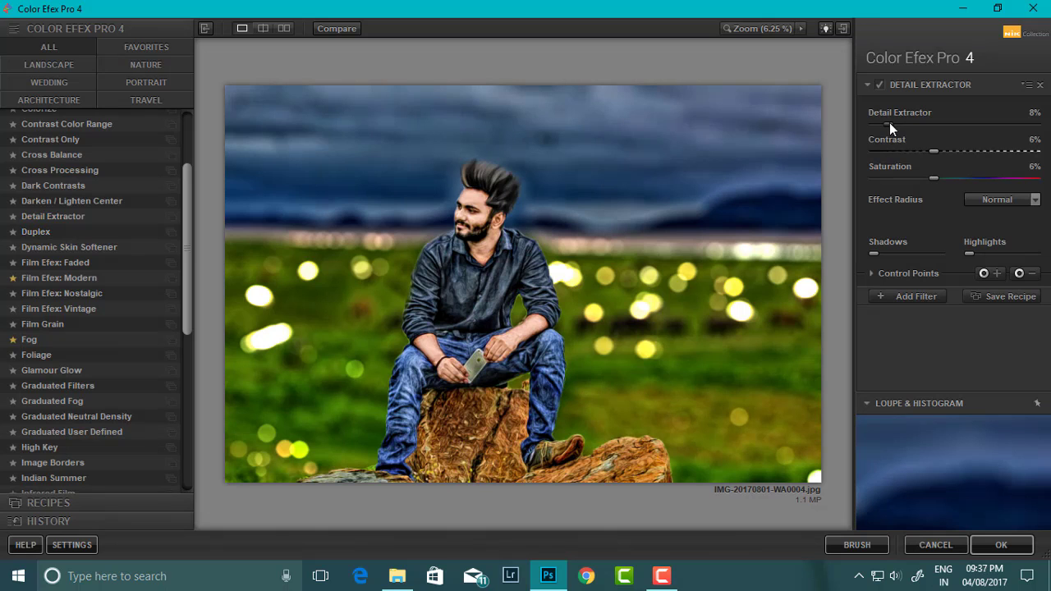
{"action": "left_click", "coordinate": [957, 151]}
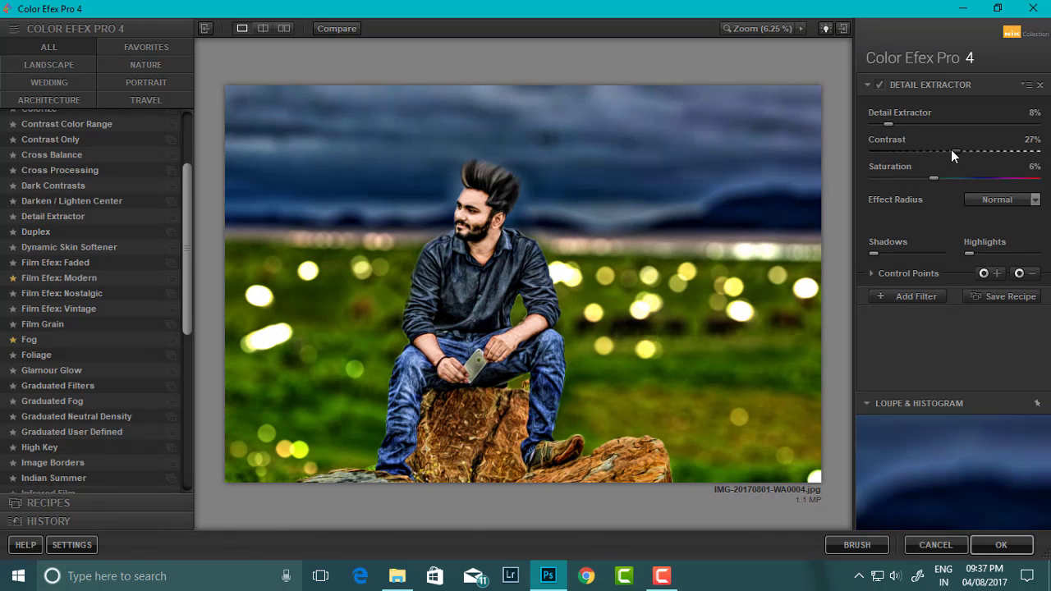
{"action": "left_click", "coordinate": [881, 83]}
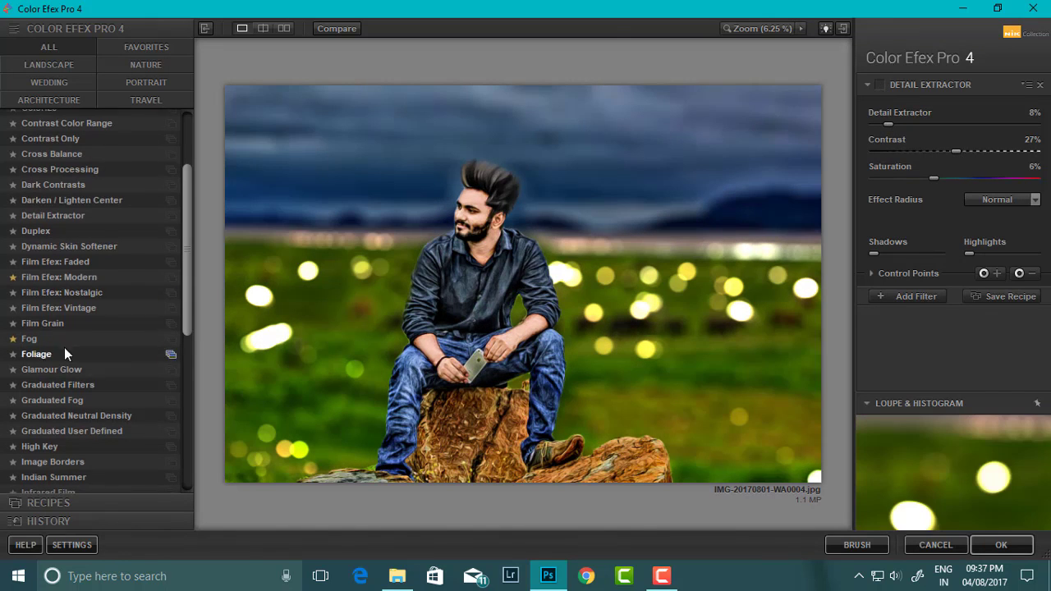
{"action": "scroll", "coordinate": [66, 349], "scroll_direction": "down", "scroll_amount": 5}
{"action": "scroll", "coordinate": [50, 328], "scroll_direction": "down", "scroll_amount": 1}
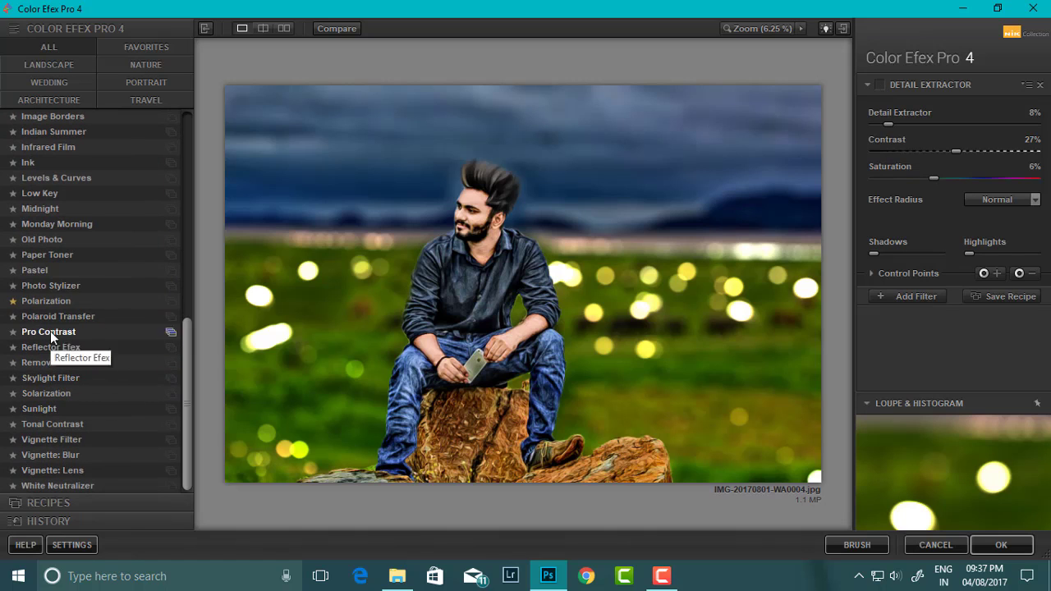
Apply Indian Summer method 2 with Enhance Foliage around 58%
{"action": "left_click", "coordinate": [50, 130]}
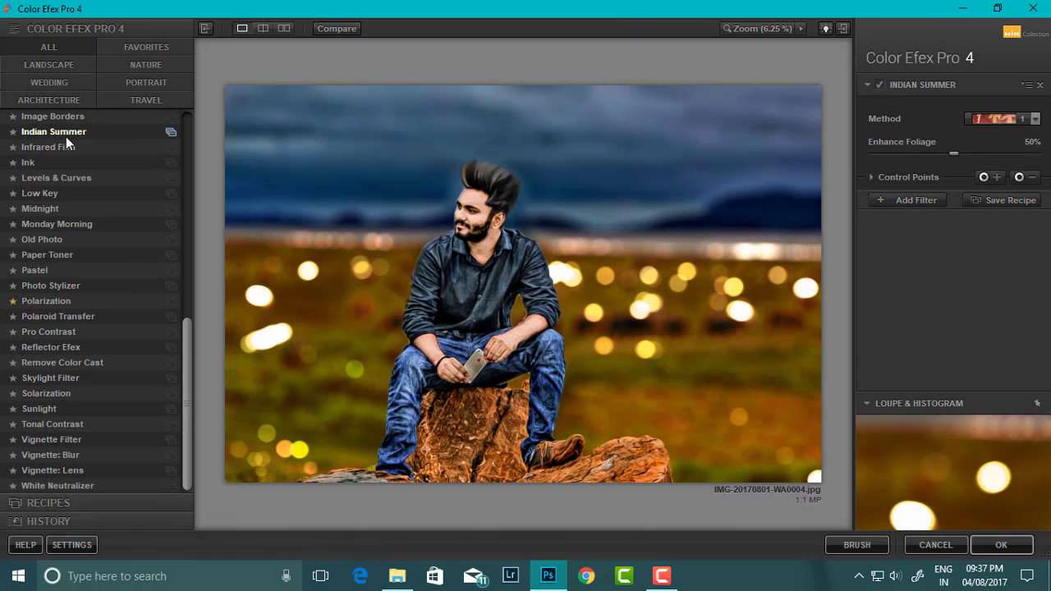
{"action": "left_click", "coordinate": [998, 118]}
{"action": "left_click", "coordinate": [1001, 150]}
{"action": "mouse_move", "coordinate": [959, 152]}
{"action": "left_mouse_down"}
{"action": "mouse_move", "coordinate": [968, 152]}
{"action": "mouse_move", "coordinate": [954, 156]}
{"action": "left_mouse_up"}
{"action": "left_click", "coordinate": [880, 85]}
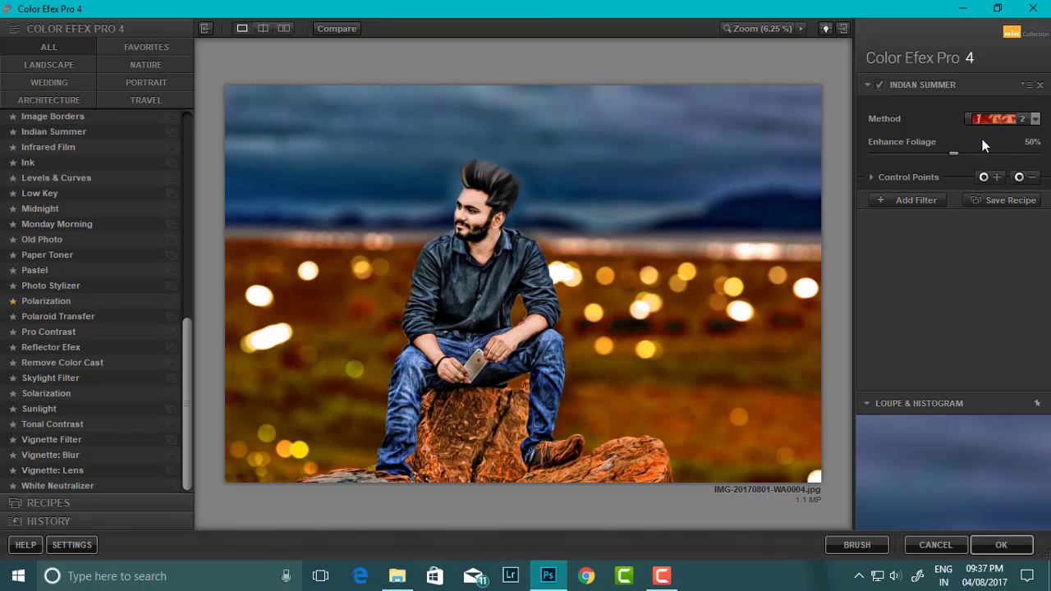
{"action": "left_click_drag", "start_coordinate": [954, 154], "coordinate": [971, 156]}
Stack Cross Processing at 17% strength with highlights at 10%, plus an empty filter slot
{"action": "left_click", "coordinate": [924, 200]}
{"action": "scroll", "coordinate": [82, 263], "scroll_direction": "up", "scroll_amount": 10}
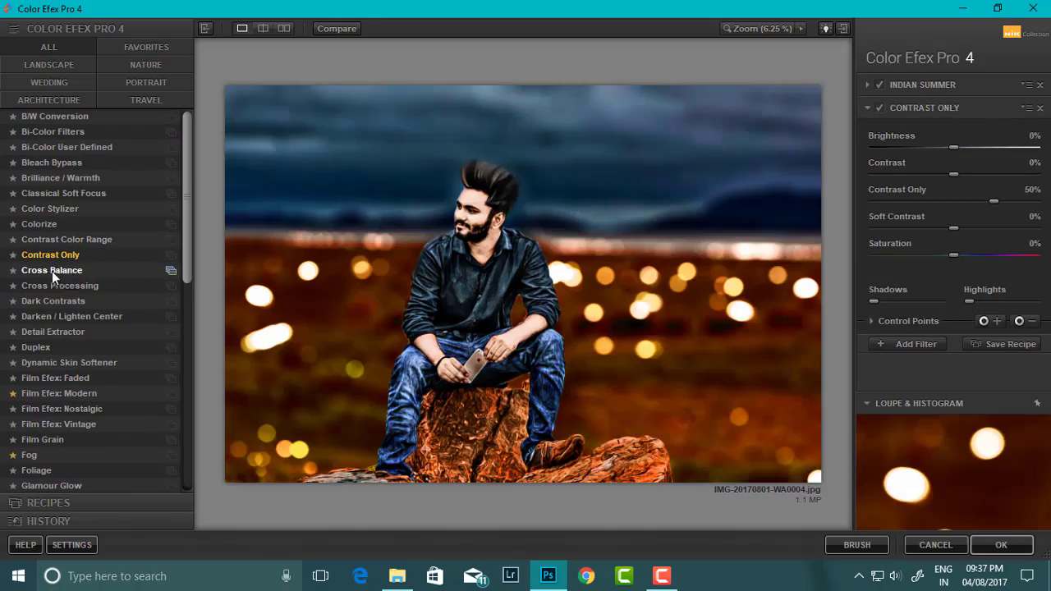
{"action": "left_click", "coordinate": [52, 271]}
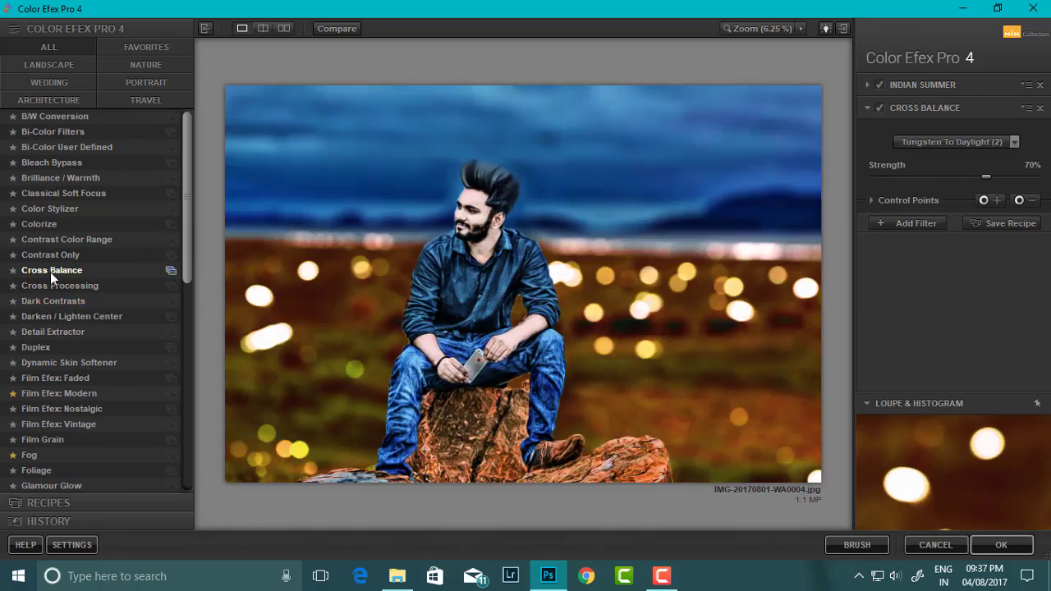
{"action": "left_click", "coordinate": [51, 285]}
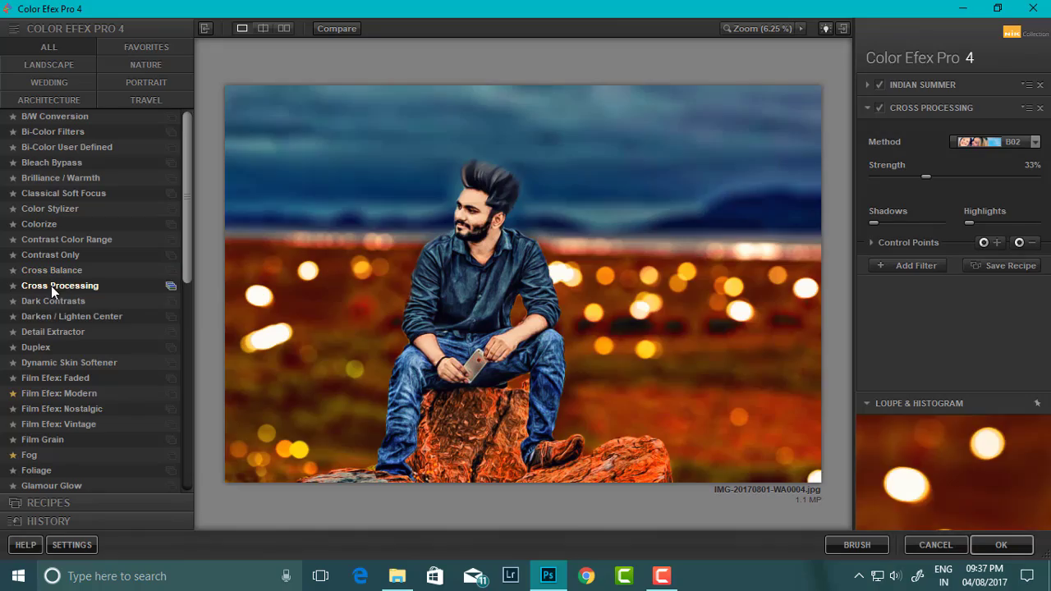
{"action": "left_click_drag", "start_coordinate": [899, 175], "coordinate": [900, 174]}
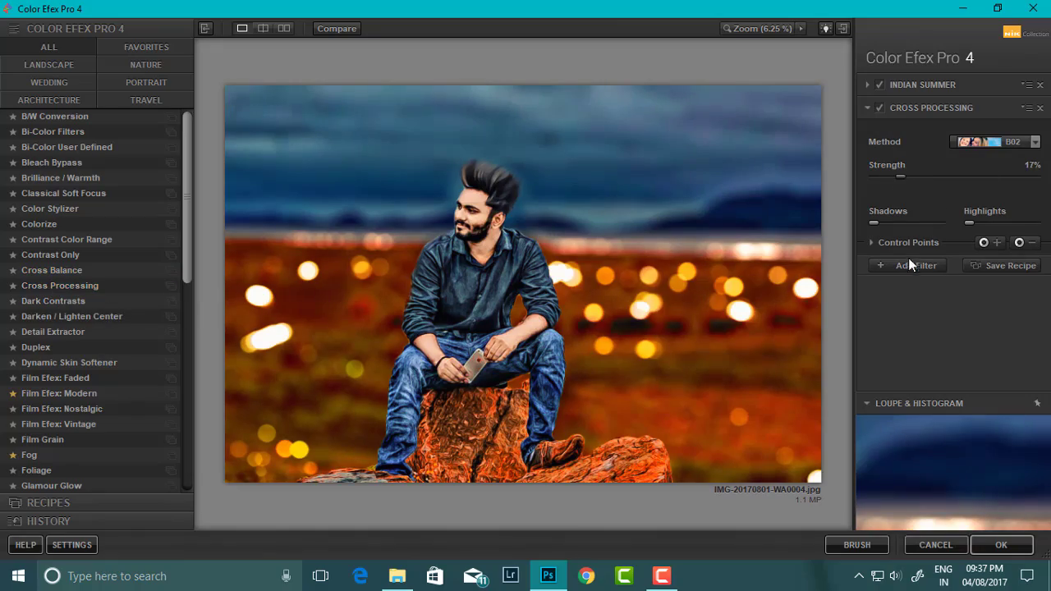
{"action": "left_click", "coordinate": [879, 107]}
{"action": "left_click_drag", "start_coordinate": [970, 223], "coordinate": [956, 221]}
{"action": "left_click", "coordinate": [908, 265]}
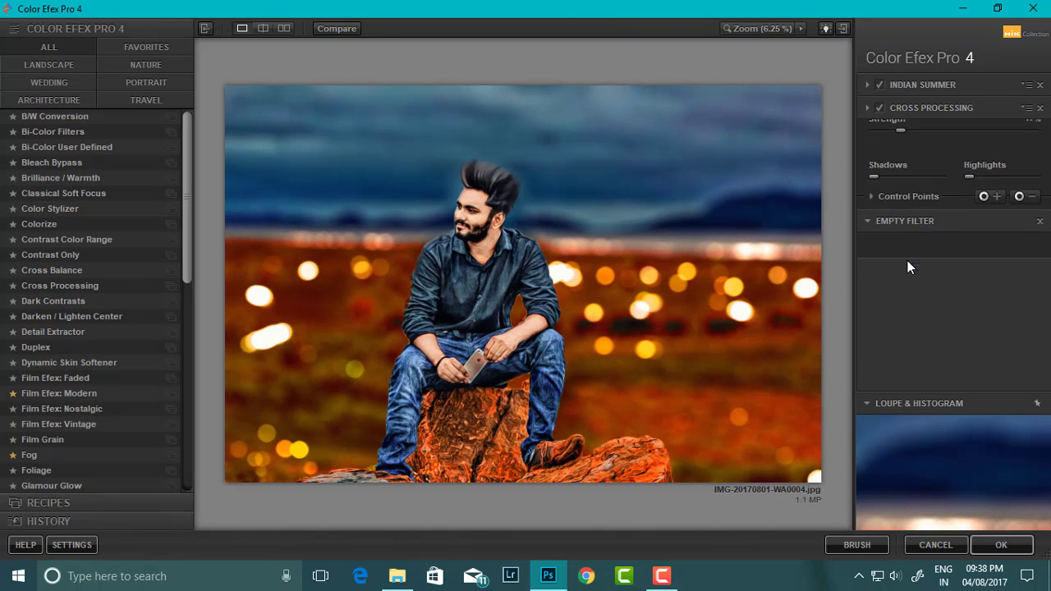
Add Dark Contrasts and tune its dark detail extraction and saturation
{"action": "left_click", "coordinate": [66, 303]}
{"action": "left_click_drag", "start_coordinate": [947, 251], "coordinate": [1033, 252]}
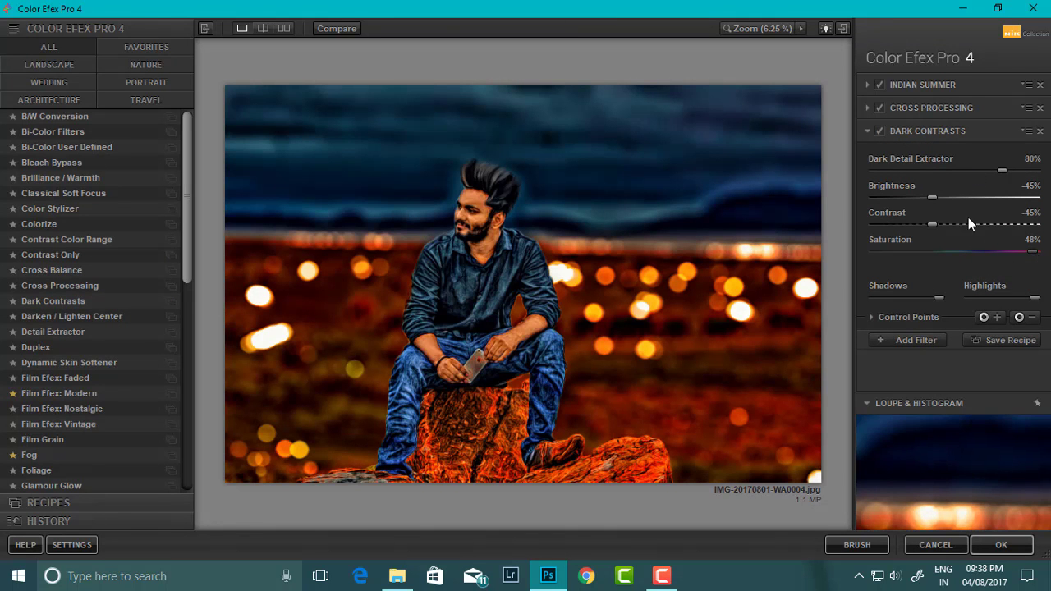
{"action": "left_click_drag", "start_coordinate": [1002, 170], "coordinate": [933, 171]}
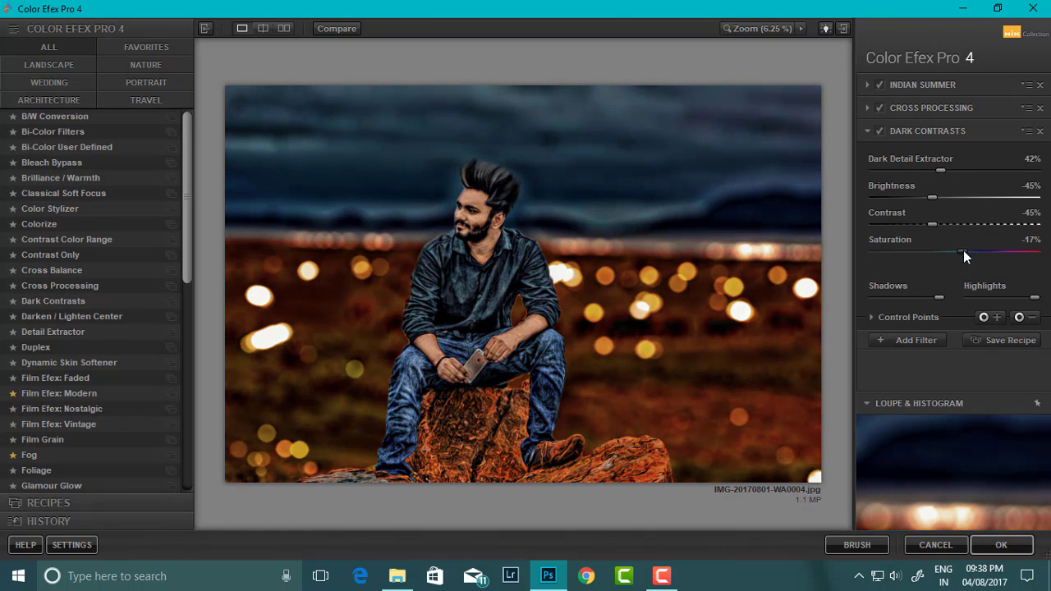
{"action": "left_click_drag", "start_coordinate": [967, 249], "coordinate": [1022, 253]}
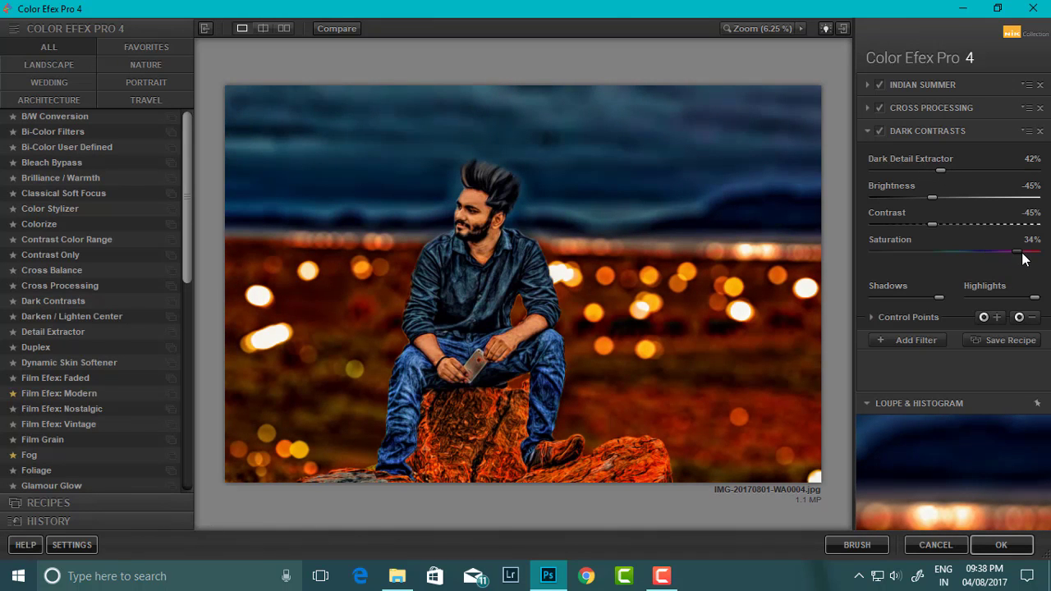
{"action": "left_click_drag", "start_coordinate": [909, 174], "coordinate": [971, 195]}
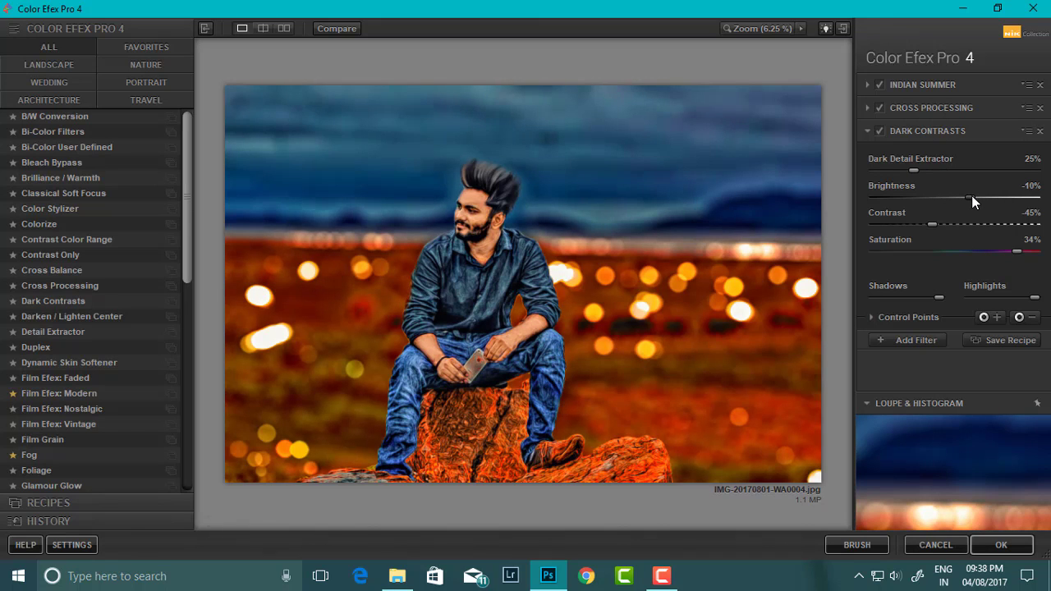
Place Dark Contrasts control points on the man's head, chest and lap
{"action": "left_click", "coordinate": [984, 317]}
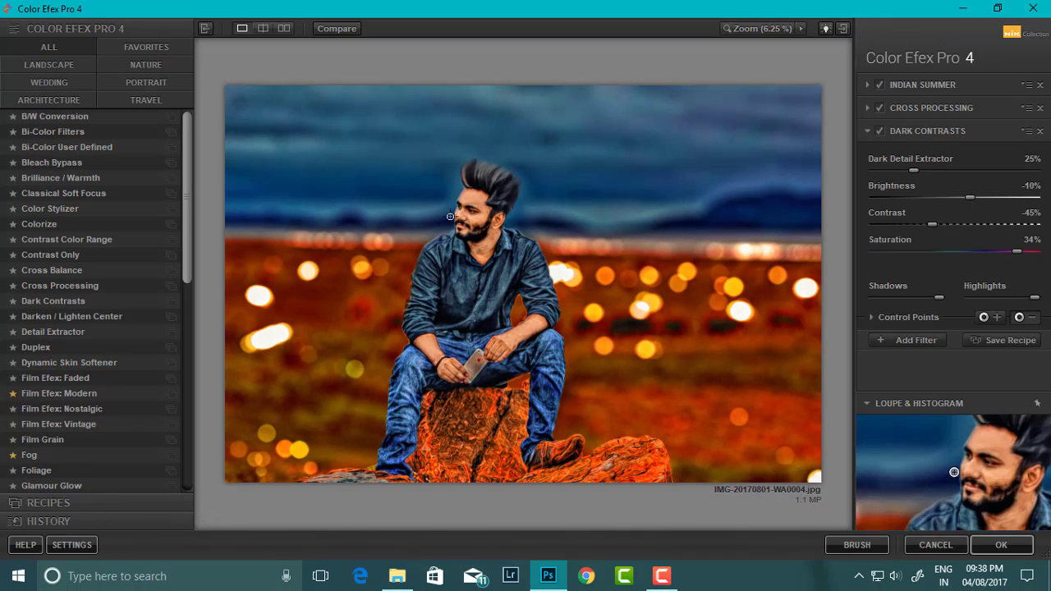
{"action": "left_click", "coordinate": [474, 223]}
{"action": "left_click", "coordinate": [481, 248]}
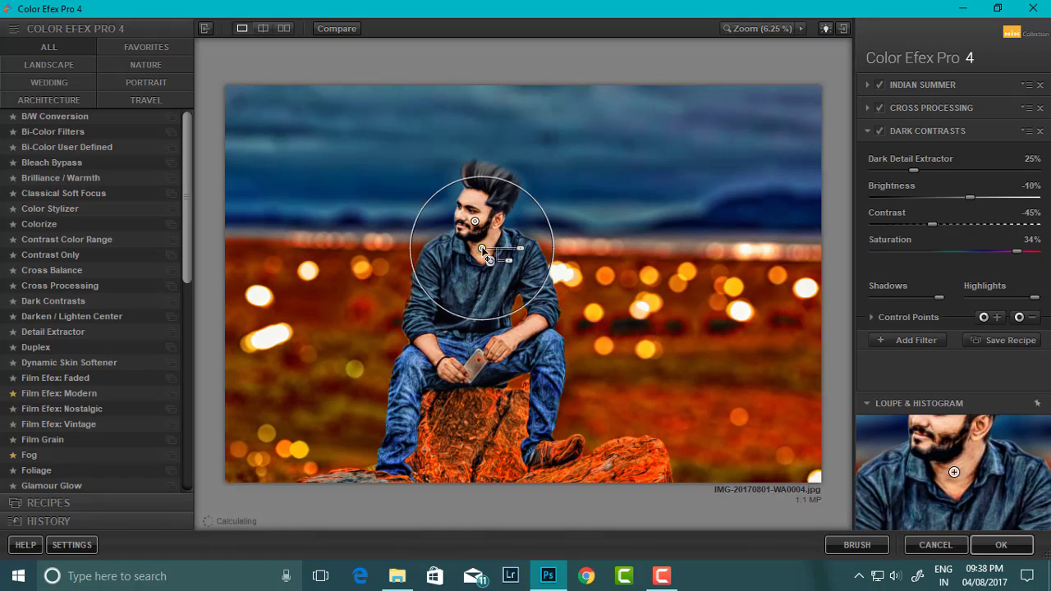
{"action": "left_click", "coordinate": [498, 333]}
{"action": "left_click", "coordinate": [435, 358]}
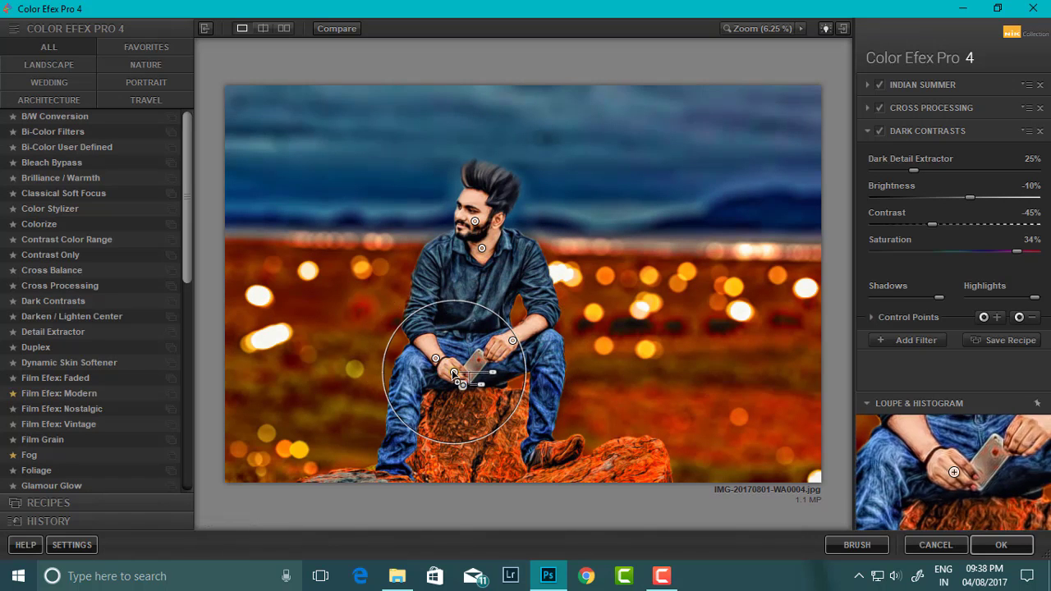
{"action": "left_click_drag", "start_coordinate": [474, 223], "coordinate": [475, 201]}
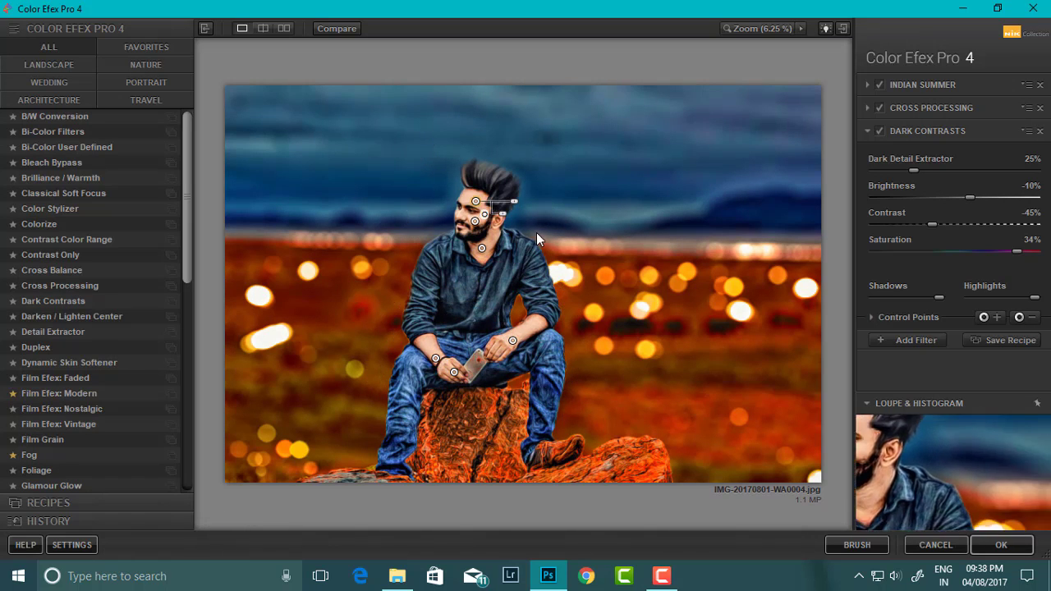
Fine-tune Dark Contrasts saturation and detail extraction, then apply the stack to Photoshop
{"action": "left_click_drag", "start_coordinate": [1024, 258], "coordinate": [1022, 259]}
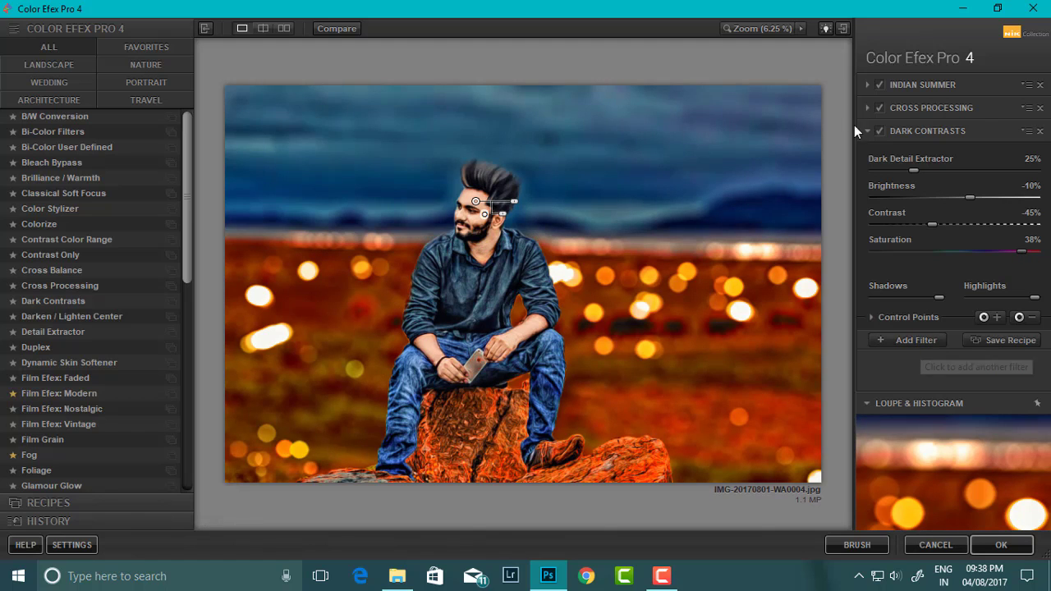
{"action": "left_click", "coordinate": [879, 131]}
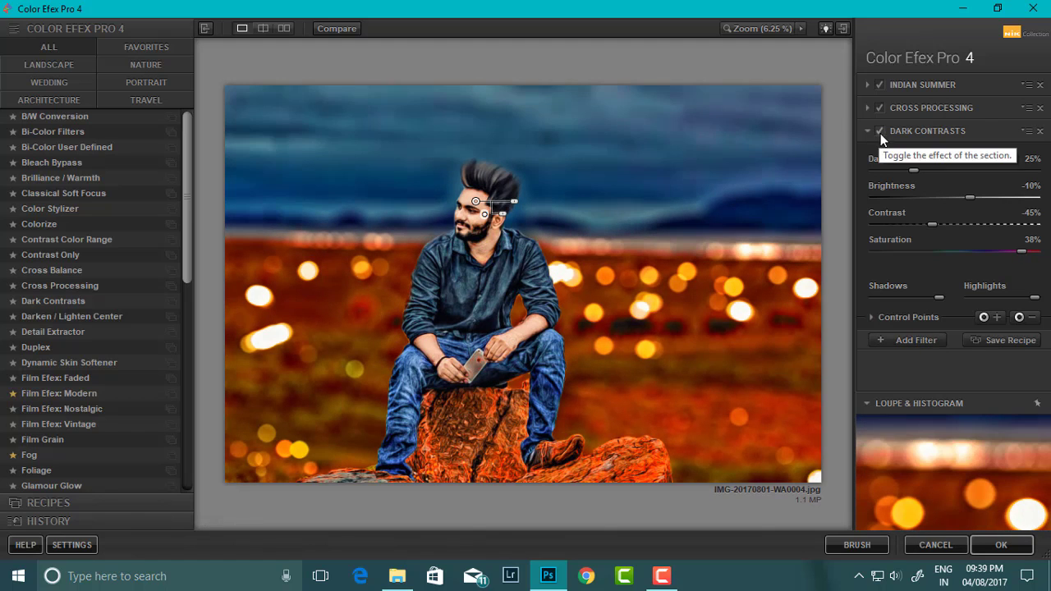
{"action": "mouse_move", "coordinate": [914, 170]}
{"action": "left_mouse_down"}
{"action": "mouse_move", "coordinate": [896, 170]}
{"action": "mouse_move", "coordinate": [925, 169]}
{"action": "left_mouse_up"}
{"action": "left_click", "coordinate": [881, 132]}
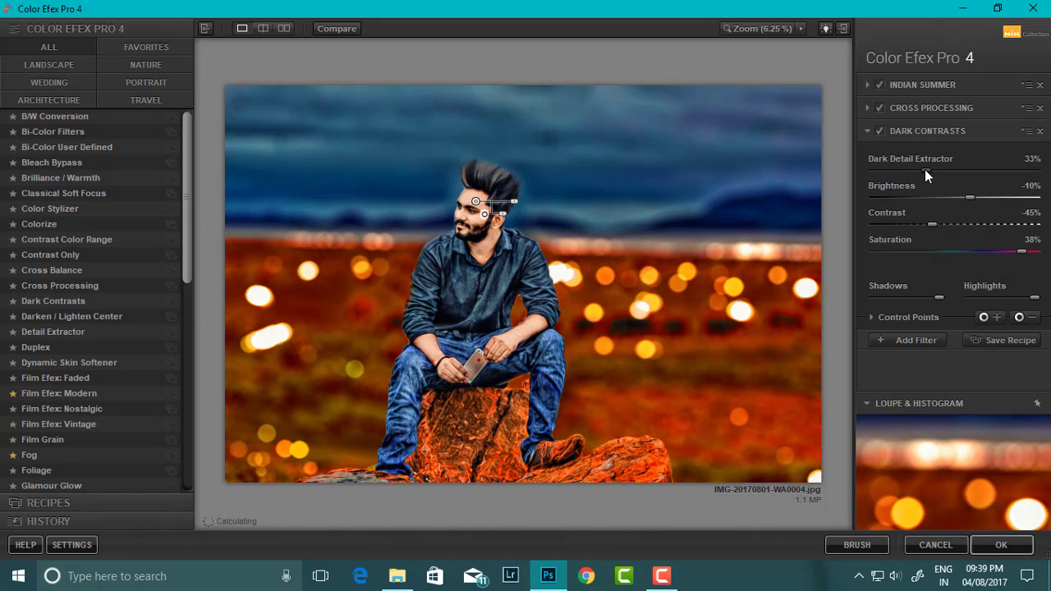
{"action": "left_click", "coordinate": [1002, 545]}
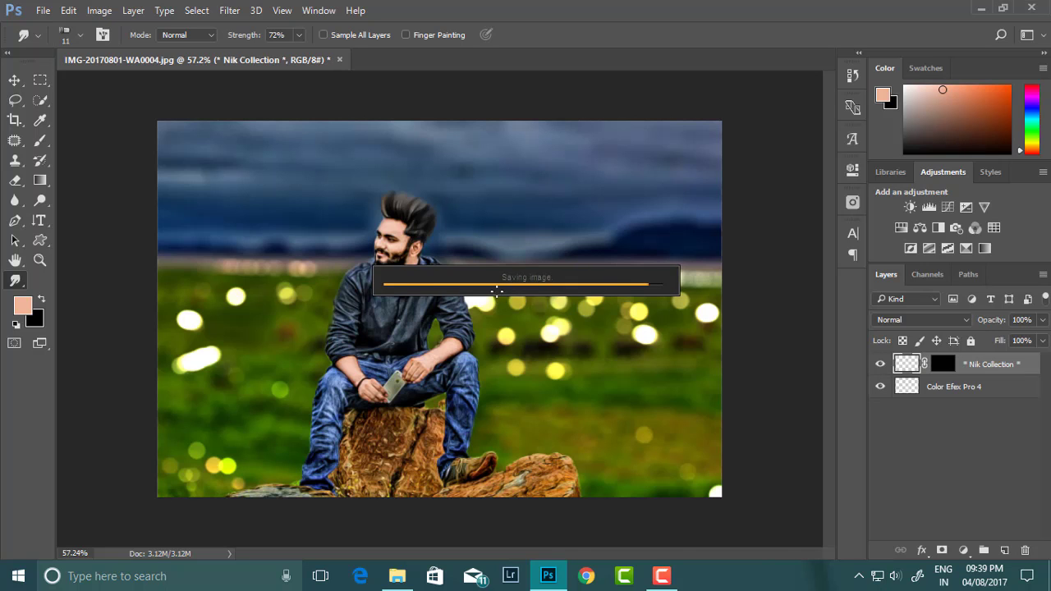
Choose a 104 px brush preset from the canvas brush presets
{"action": "scroll", "coordinate": [497, 292], "scroll_direction": "up", "scroll_amount": 3}
{"action": "scroll", "coordinate": [460, 247], "scroll_direction": "down", "scroll_amount": 2}
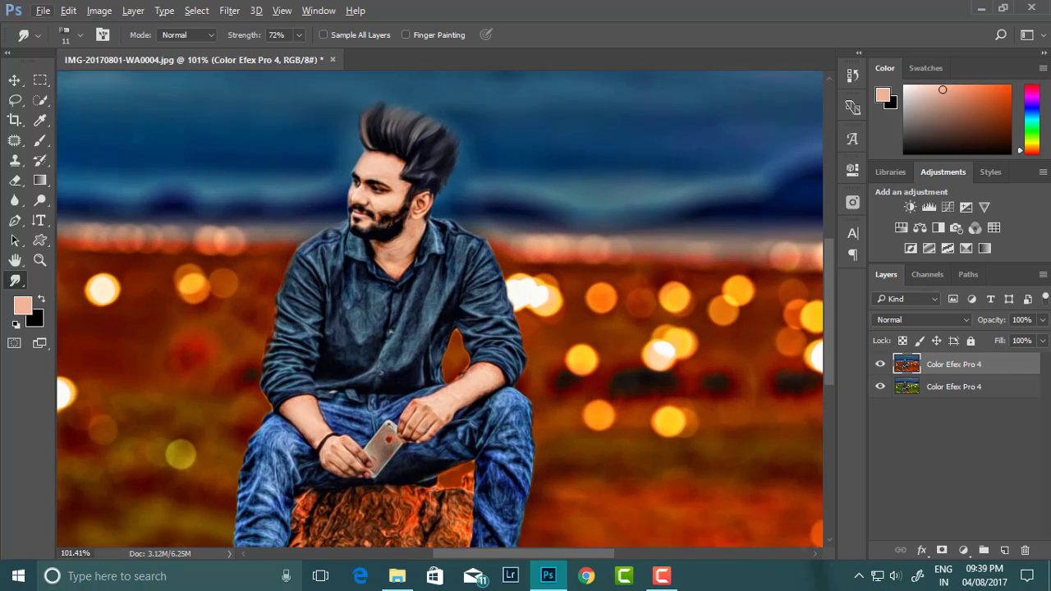
{"action": "right_click", "coordinate": [411, 190]}
{"action": "mouse_move", "coordinate": [685, 344]}
{"action": "left_mouse_down"}
{"action": "mouse_move", "coordinate": [681, 475]}
{"action": "mouse_move", "coordinate": [694, 349]}
{"action": "left_mouse_up"}
{"action": "left_click", "coordinate": [629, 493]}
{"action": "scroll", "coordinate": [542, 362], "scroll_direction": "up", "scroll_amount": 3}
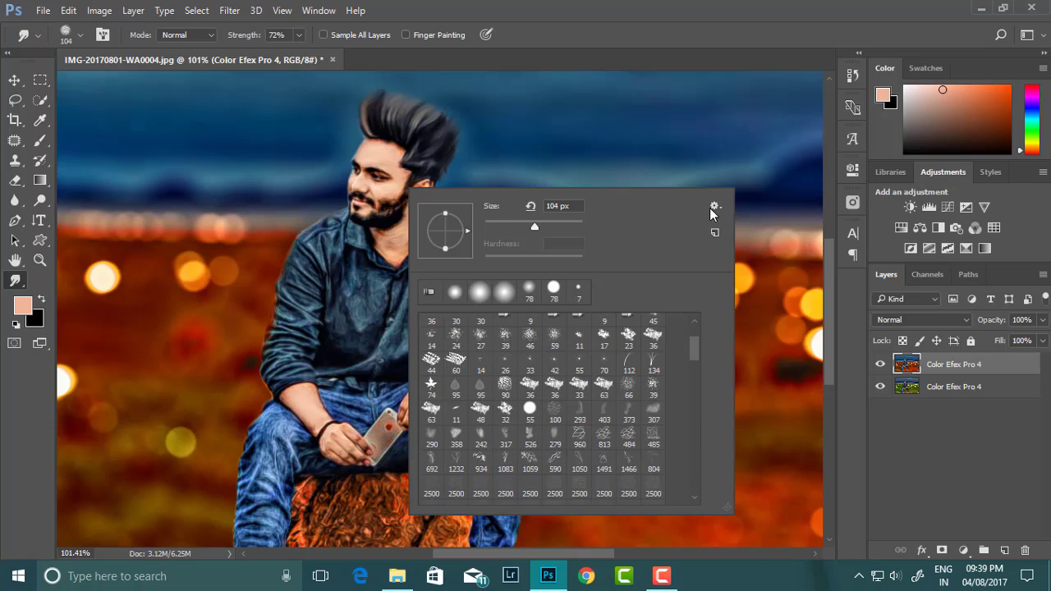
{"action": "left_click", "coordinate": [907, 435]}
Quick-select the man's face and neck
{"action": "left_click", "coordinate": [41, 101]}
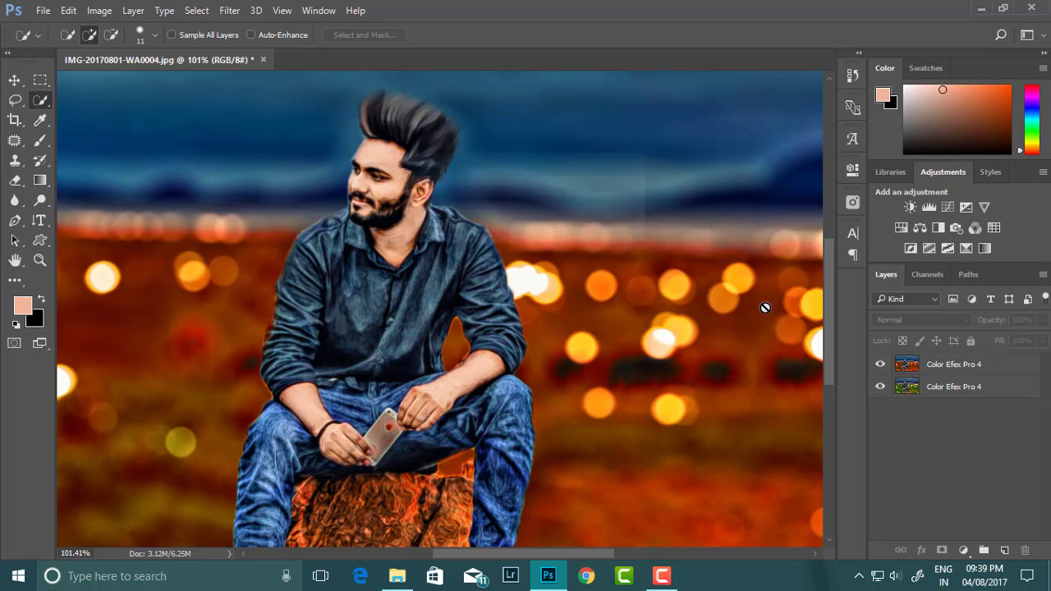
{"action": "left_click_drag", "start_coordinate": [386, 161], "coordinate": [403, 234]}
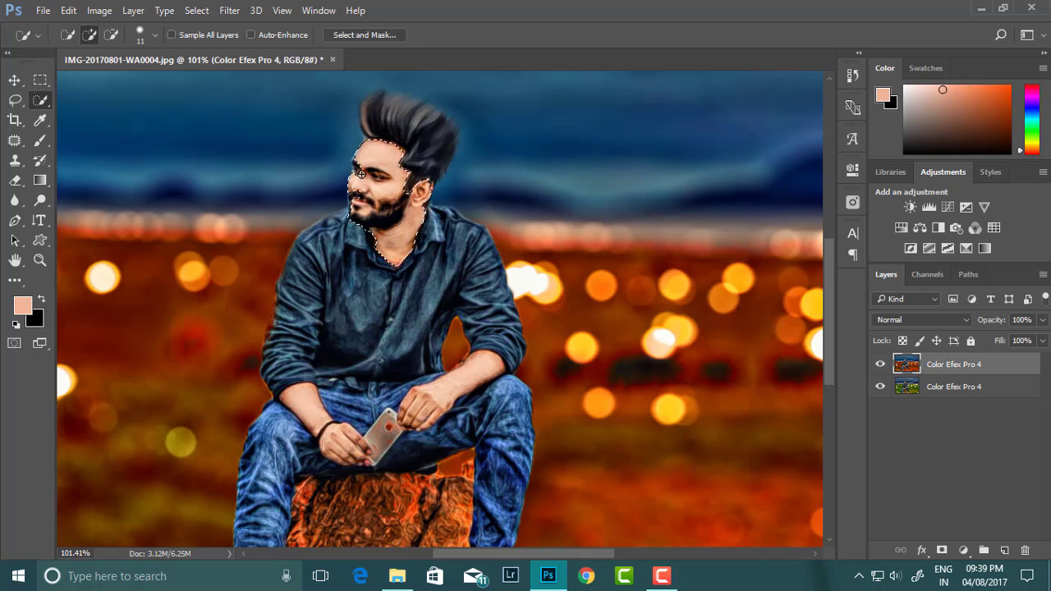
{"action": "scroll", "coordinate": [369, 173], "scroll_direction": "down", "scroll_amount": 1}
{"action": "scroll", "coordinate": [361, 246], "scroll_direction": "down", "scroll_amount": 1}
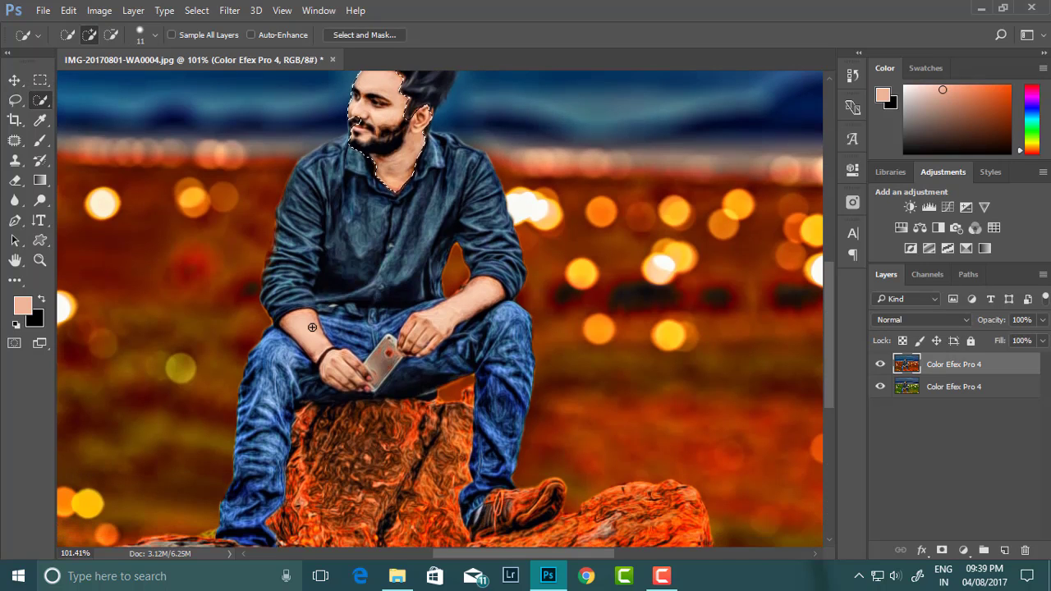
Add the forearm and hands to the selection and copy it to a new Layer 1
{"action": "left_click_drag", "start_coordinate": [287, 316], "coordinate": [340, 375]}
{"action": "left_click_drag", "start_coordinate": [419, 328], "coordinate": [472, 287]}
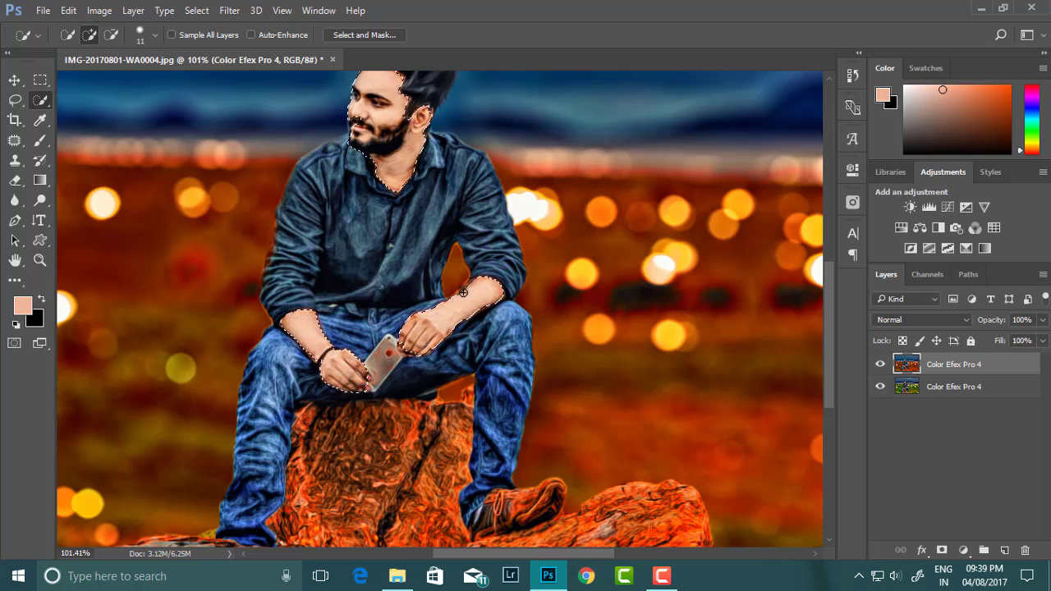
{"action": "left_click_drag", "start_coordinate": [425, 350], "coordinate": [410, 349]}
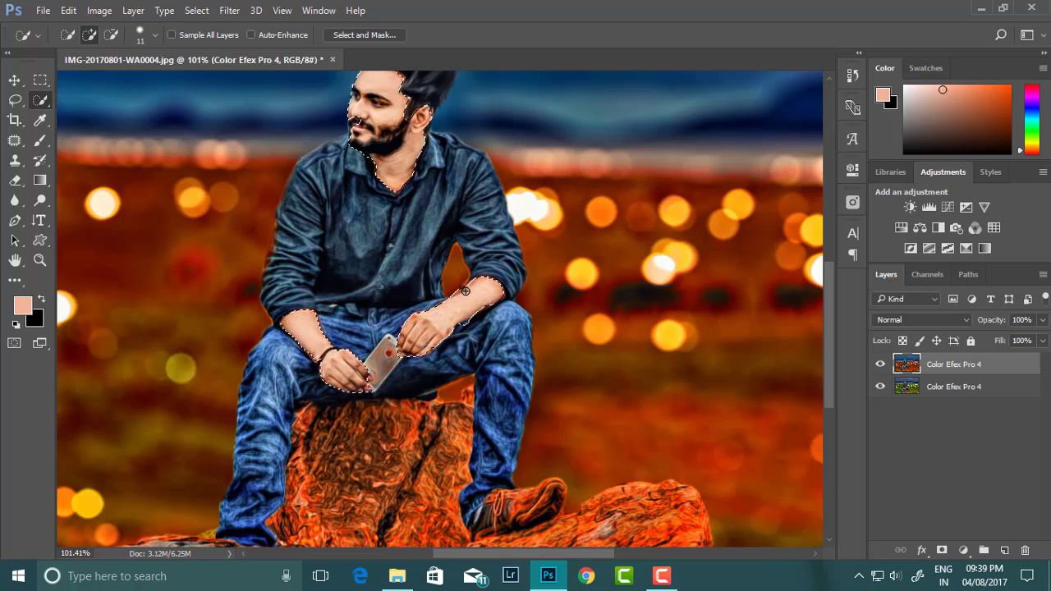
{"action": "scroll", "coordinate": [464, 291], "scroll_direction": "up", "scroll_amount": 3}
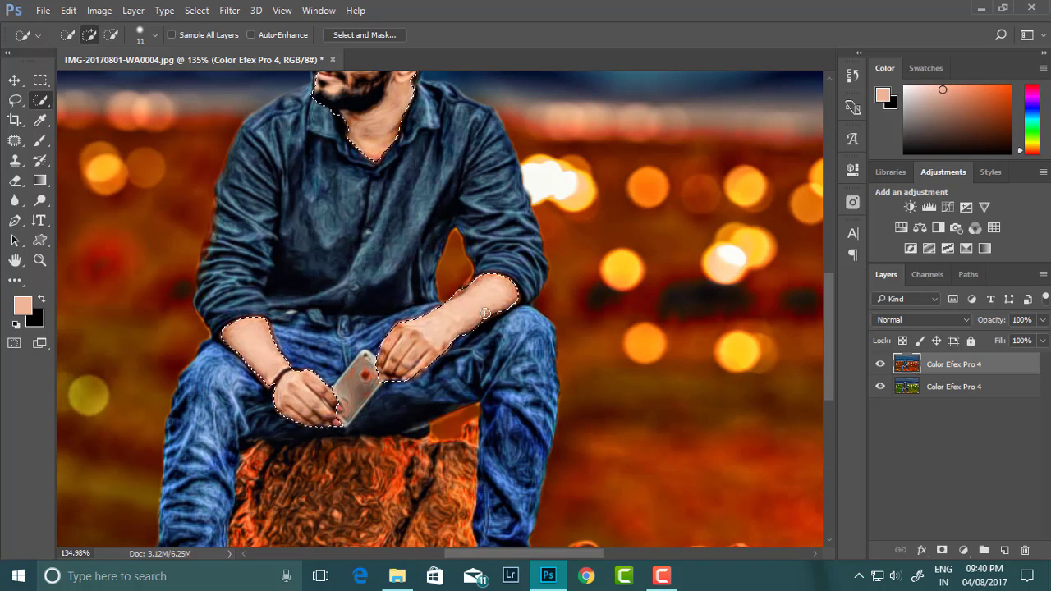
{"action": "scroll", "coordinate": [463, 288], "scroll_direction": "down", "scroll_amount": 3}
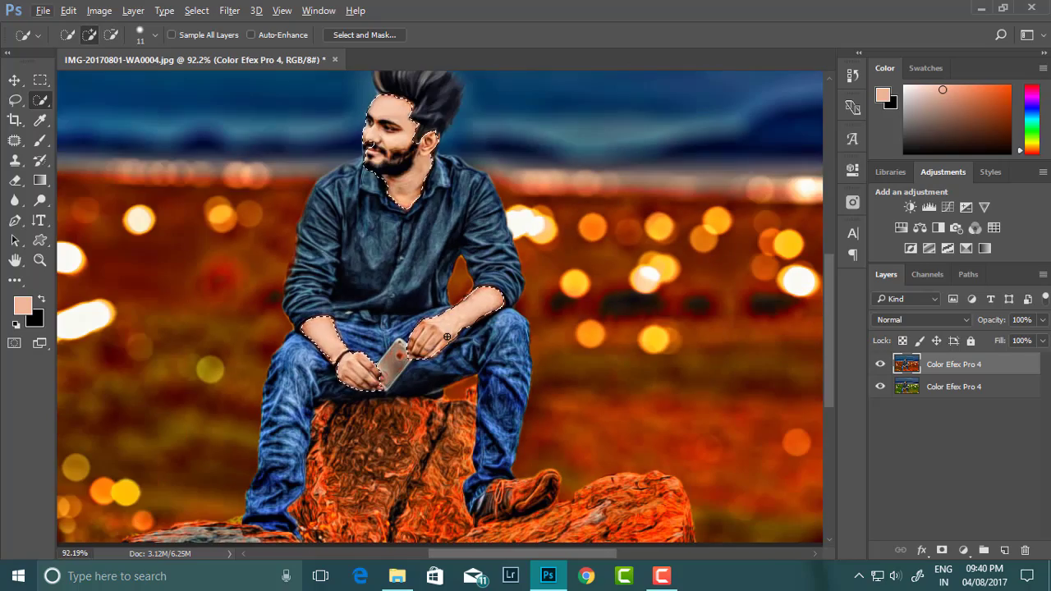
{"action": "key", "text": "ctrl+j"}
{"action": "scroll", "coordinate": [533, 237], "scroll_direction": "down", "scroll_amount": 2}
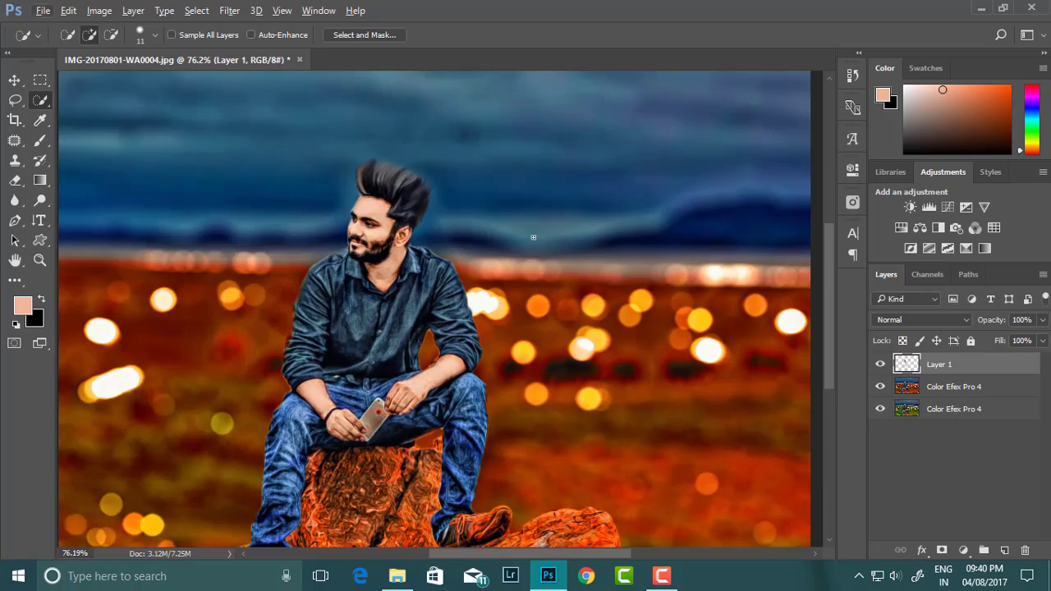
In the Camera Raw Filter's HSL panel, raise Reds, Oranges and Yellows luminance (Oranges +9, Reds +7)
{"action": "left_click", "coordinate": [229, 10]}
{"action": "left_click", "coordinate": [247, 100]}
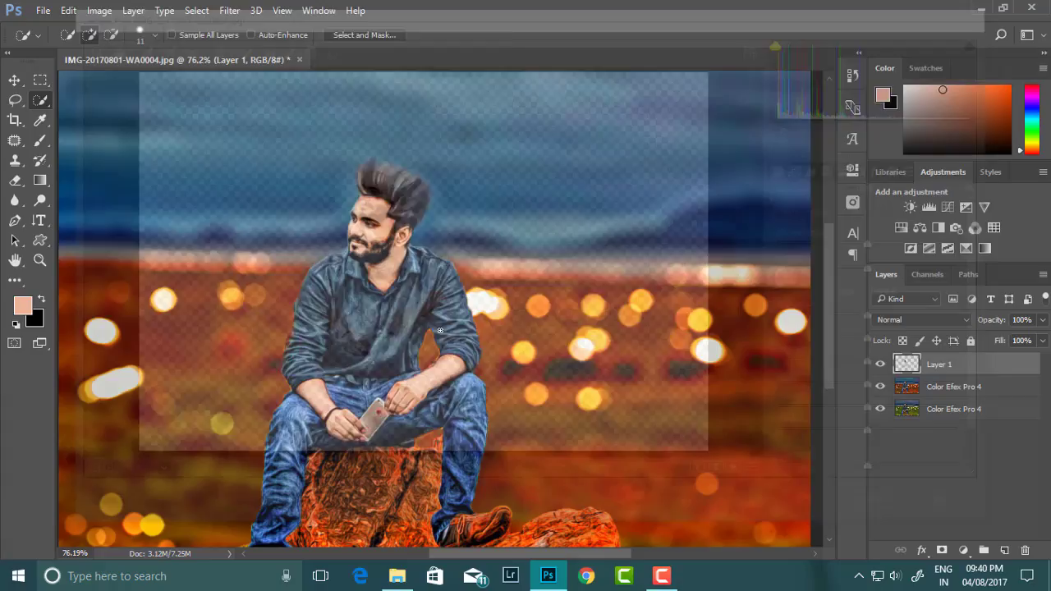
{"action": "scroll", "coordinate": [384, 216], "scroll_direction": "up", "scroll_amount": 3}
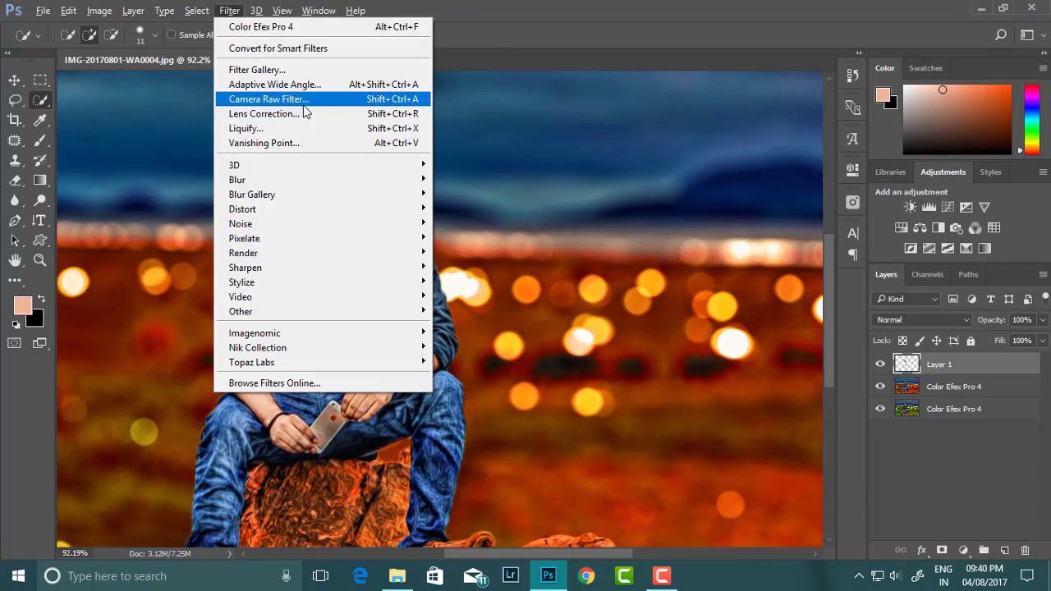
{"action": "left_click", "coordinate": [303, 99]}
{"action": "left_click", "coordinate": [839, 168]}
{"action": "mouse_move", "coordinate": [885, 314]}
{"action": "left_mouse_down"}
{"action": "mouse_move", "coordinate": [871, 314]}
{"action": "mouse_move", "coordinate": [871, 289]}
{"action": "mouse_move", "coordinate": [896, 289]}
{"action": "mouse_move", "coordinate": [900, 338]}
{"action": "left_mouse_up"}
{"action": "left_click", "coordinate": [843, 233]}
{"action": "left_click", "coordinate": [902, 234]}
Lower Reds (-18), Oranges (-16), Yellows and Greens saturation, then apply the filter
{"action": "left_click", "coordinate": [843, 233]}
{"action": "left_click_drag", "start_coordinate": [871, 289], "coordinate": [866, 314]}
{"action": "left_click_drag", "start_coordinate": [885, 339], "coordinate": [875, 365]}
{"action": "left_click", "coordinate": [954, 508]}
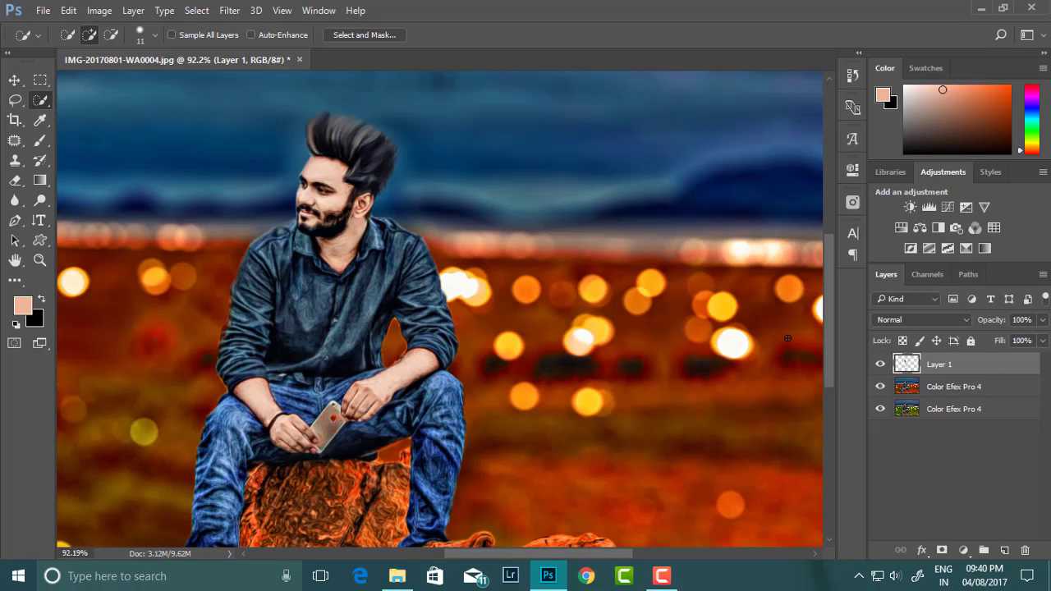
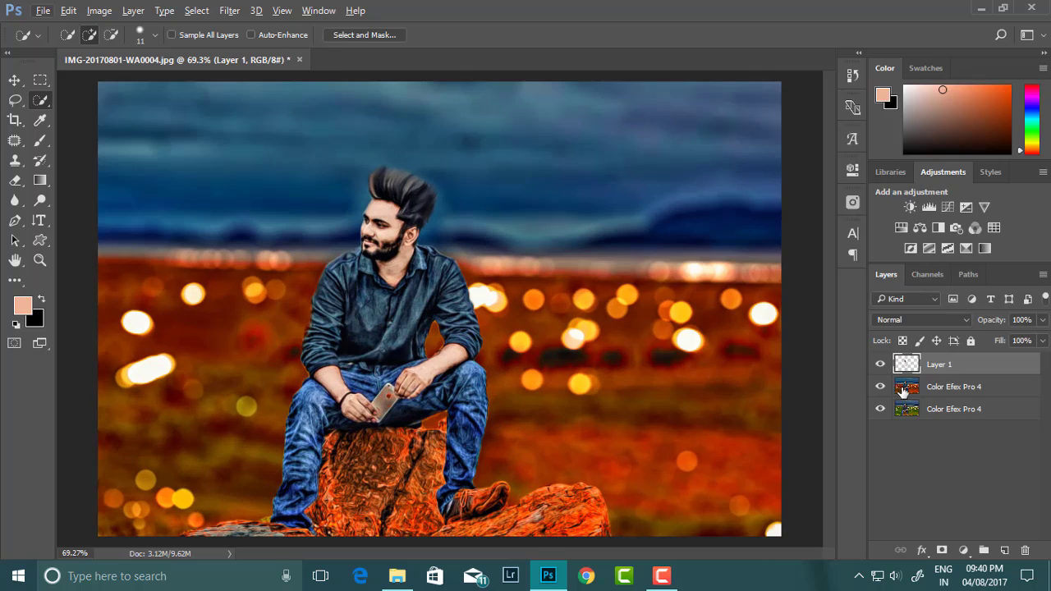
Merge Visible to combine the three layers into one Color Efex Pro 4 layer
{"action": "right_click", "coordinate": [903, 392]}
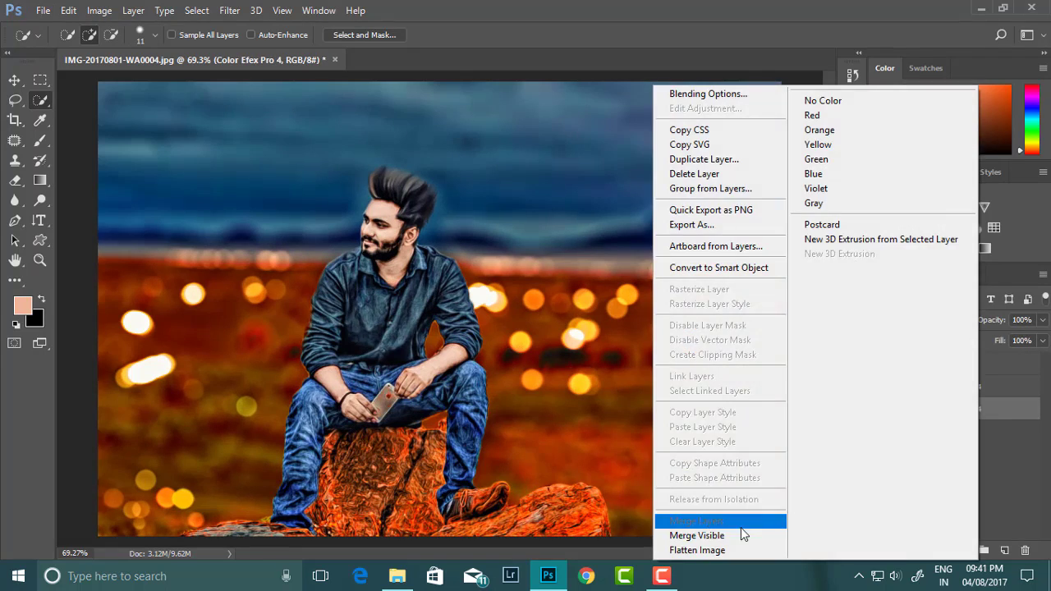
{"action": "left_click", "coordinate": [723, 520]}
{"action": "right_click", "coordinate": [403, 231]}
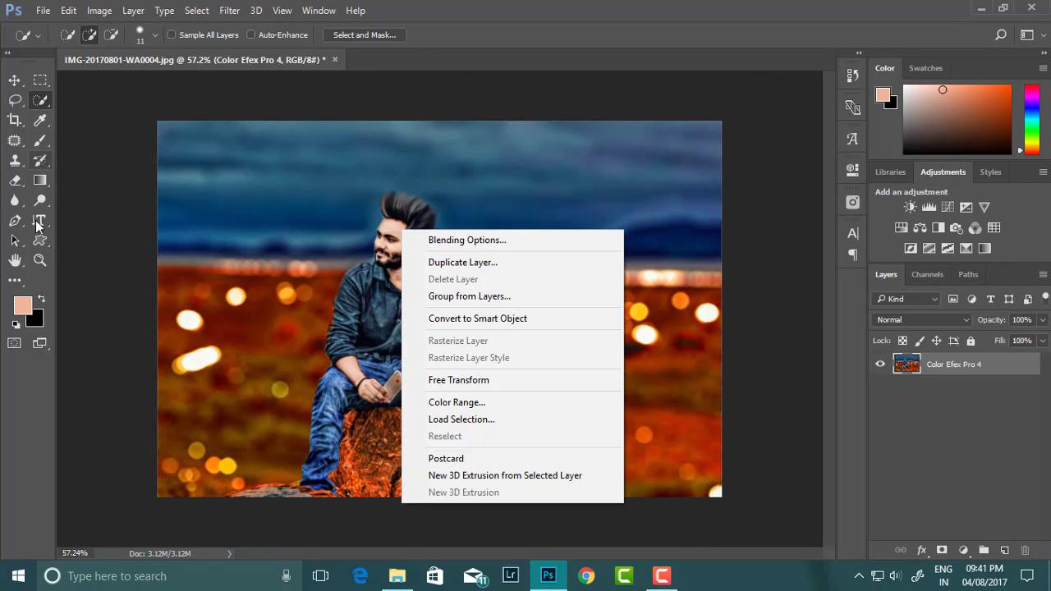
{"action": "left_click", "coordinate": [14, 280]}
Lightly smudge the neck, hands and forearm skin with the Smudge tool at 14% strength
{"action": "left_click", "coordinate": [78, 302]}
{"action": "key", "text": "ctrl+0"}
{"action": "scroll", "coordinate": [353, 246], "scroll_direction": "up", "scroll_amount": 3}
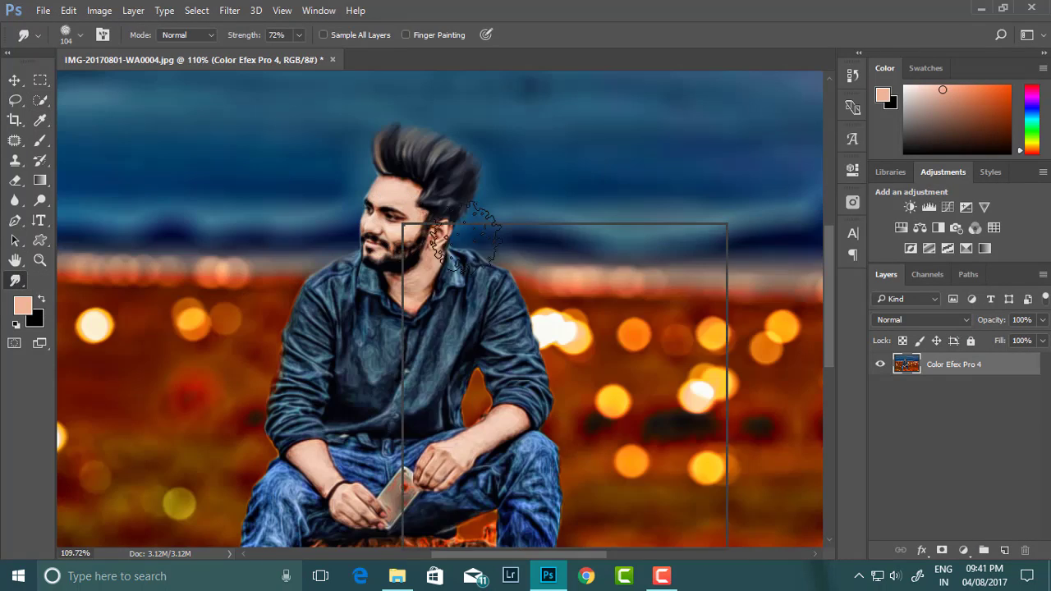
{"action": "right_click", "coordinate": [402, 220]}
{"action": "left_click", "coordinate": [299, 34]}
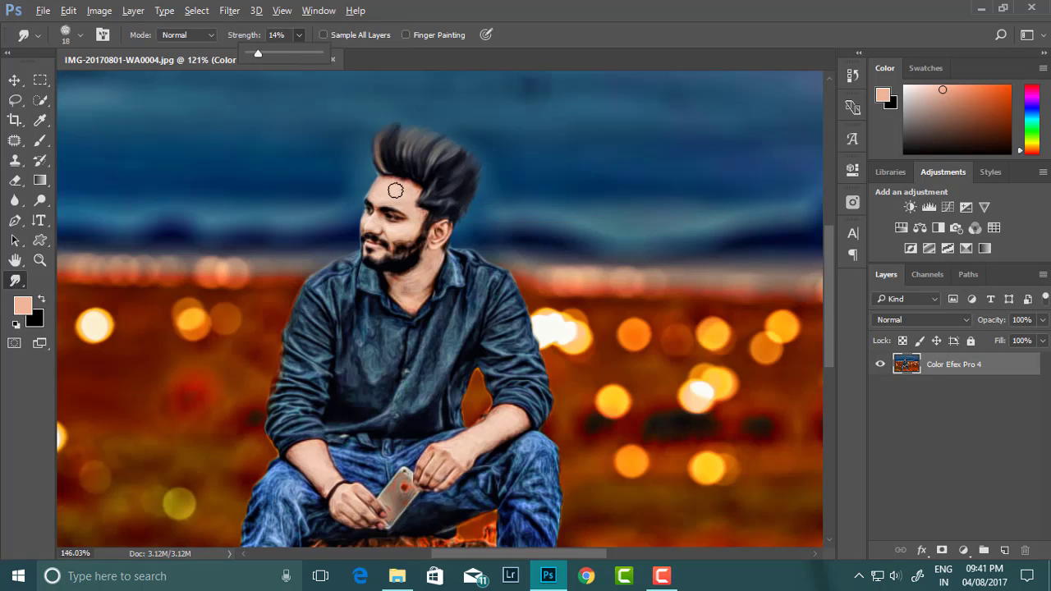
{"action": "scroll", "coordinate": [374, 210], "scroll_direction": "up", "scroll_amount": 1}
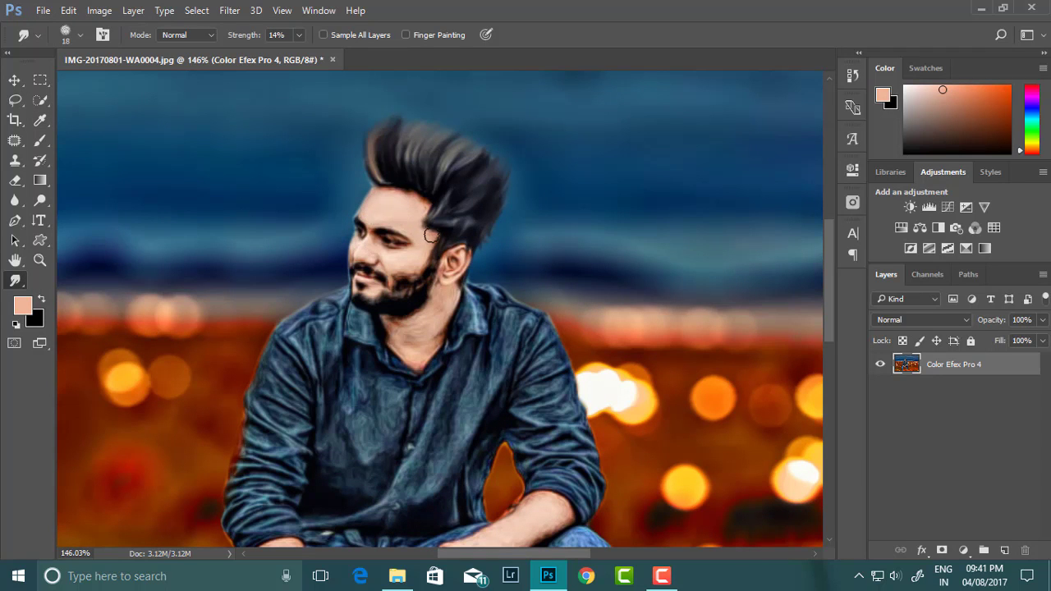
{"action": "scroll", "coordinate": [419, 269], "scroll_direction": "down", "scroll_amount": 1}
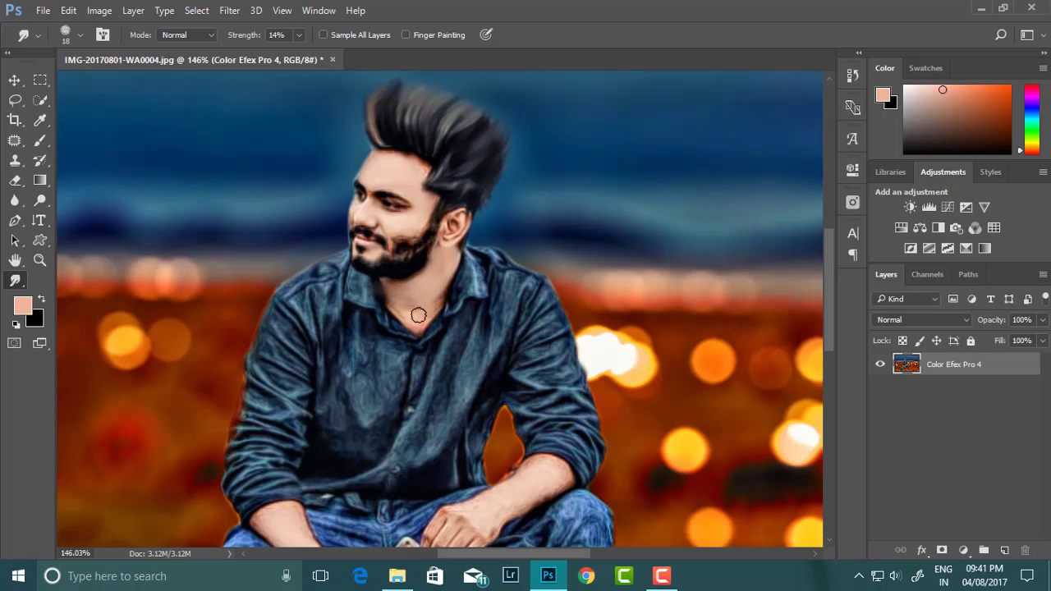
{"action": "scroll", "coordinate": [349, 216], "scroll_direction": "down", "scroll_amount": 2}
{"action": "scroll", "coordinate": [283, 353], "scroll_direction": "down", "scroll_amount": 3}
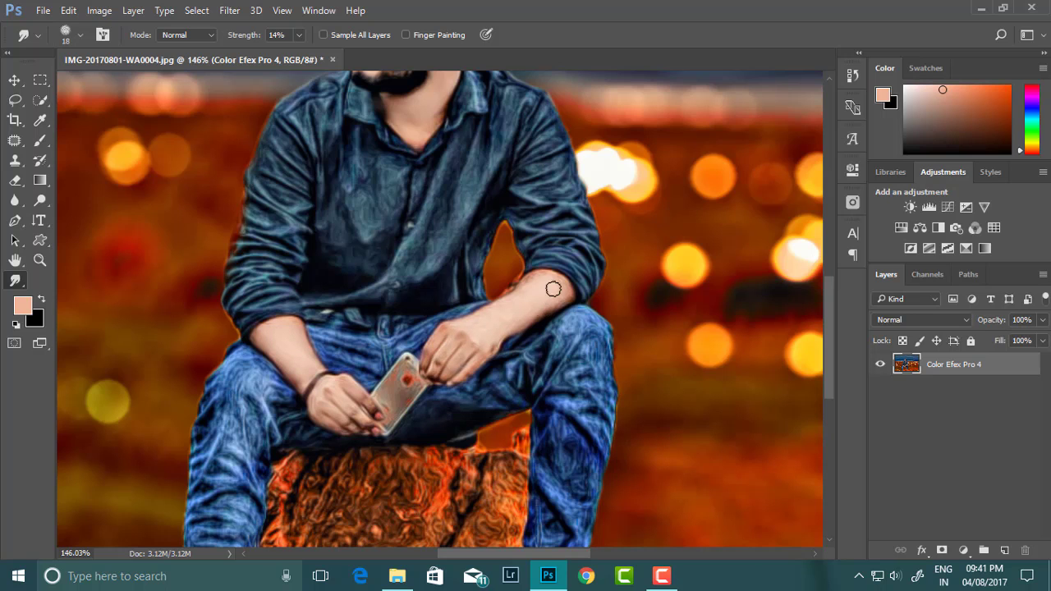
{"action": "scroll", "coordinate": [514, 319], "scroll_direction": "down", "scroll_amount": 5}
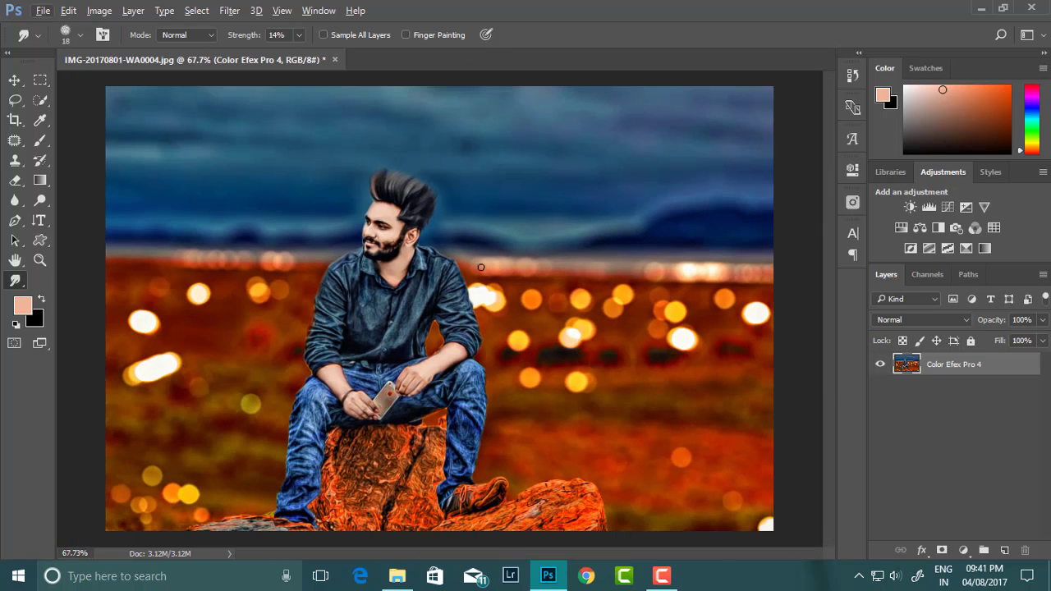
In the Camera Raw Filter, set Shadows to +65 and Blacks to -20
{"action": "left_click", "coordinate": [229, 10]}
{"action": "left_click", "coordinate": [254, 99]}
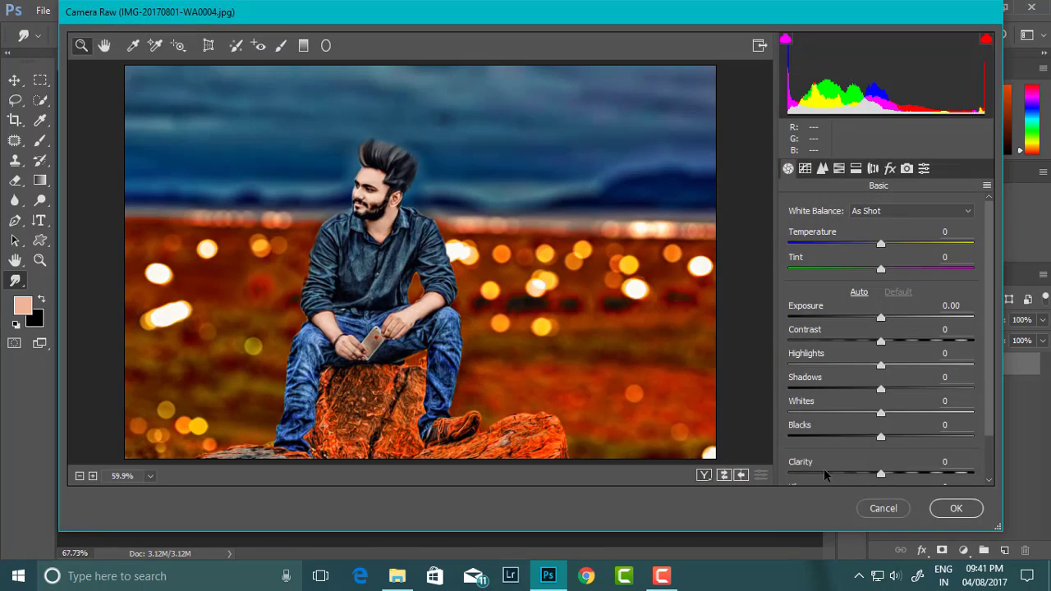
{"action": "left_click_drag", "start_coordinate": [885, 437], "coordinate": [860, 437]}
{"action": "left_click_drag", "start_coordinate": [881, 388], "coordinate": [944, 390]}
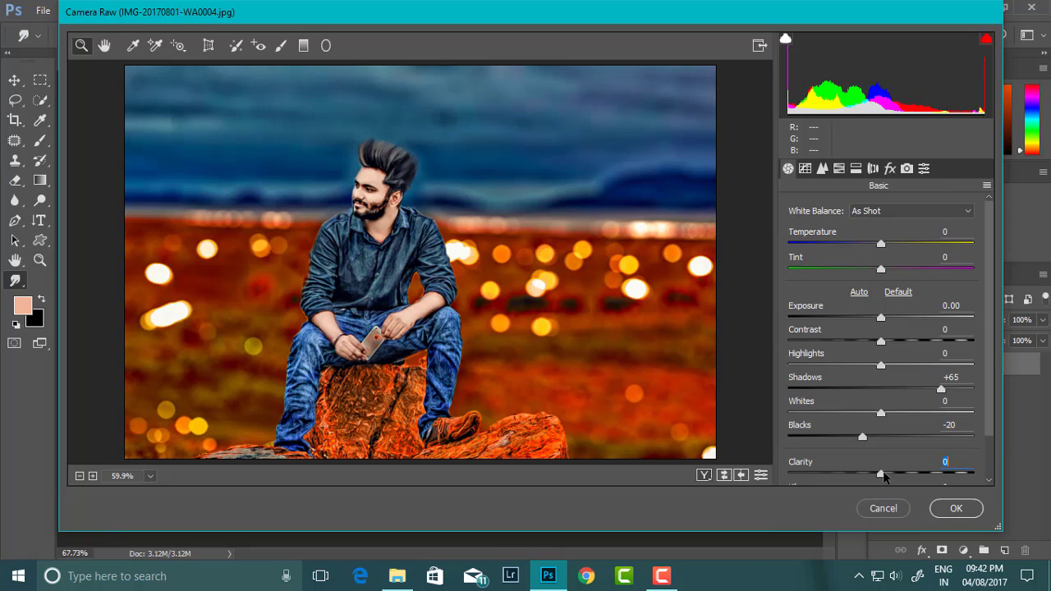
{"action": "left_click_drag", "start_coordinate": [881, 474], "coordinate": [891, 477]}
Raise the parametric tone curve Highlights and Lights to +8 each
{"action": "left_click", "coordinate": [822, 168]}
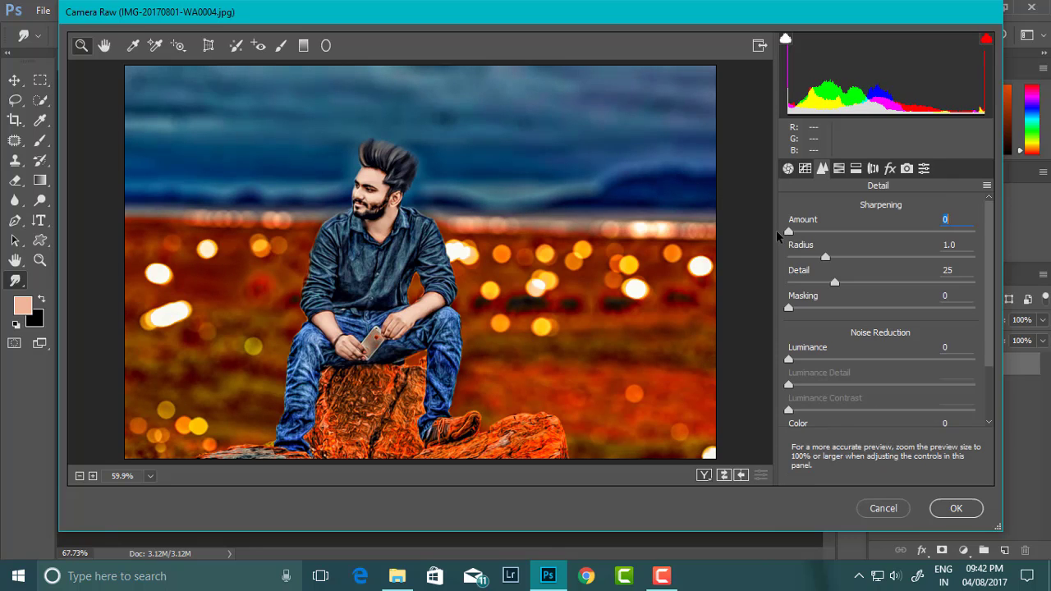
{"action": "left_click", "coordinate": [805, 168]}
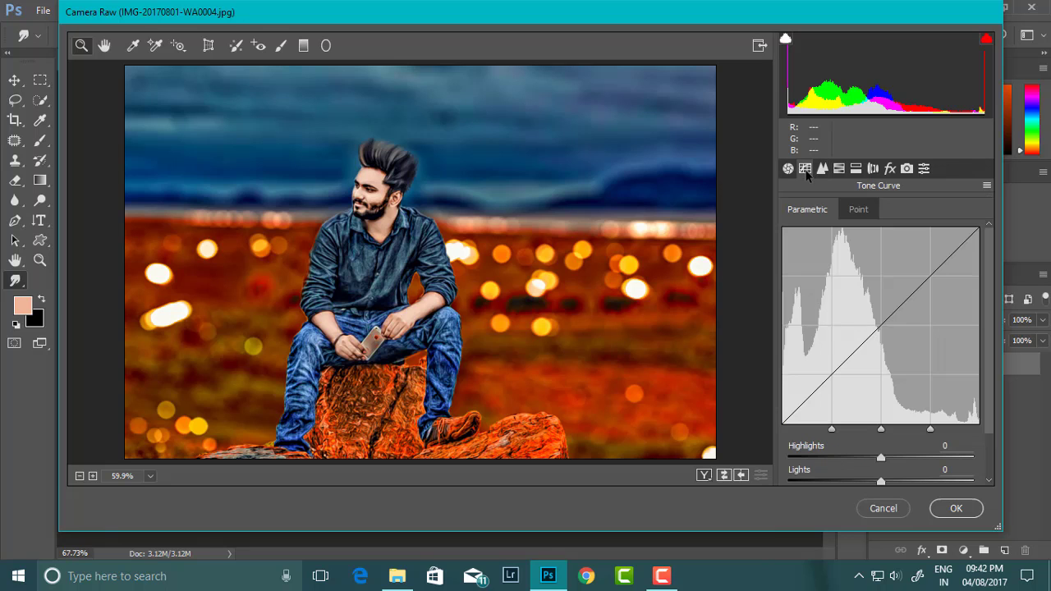
{"action": "scroll", "coordinate": [872, 454], "scroll_direction": "down", "scroll_amount": 2}
{"action": "mouse_move", "coordinate": [881, 425]}
{"action": "left_mouse_down"}
{"action": "mouse_move", "coordinate": [891, 426]}
{"action": "mouse_move", "coordinate": [893, 474]}
{"action": "mouse_move", "coordinate": [882, 474]}
{"action": "left_mouse_up"}
{"action": "left_click_drag", "start_coordinate": [881, 402], "coordinate": [885, 407]}
{"action": "key", "text": "ctrl+0"}
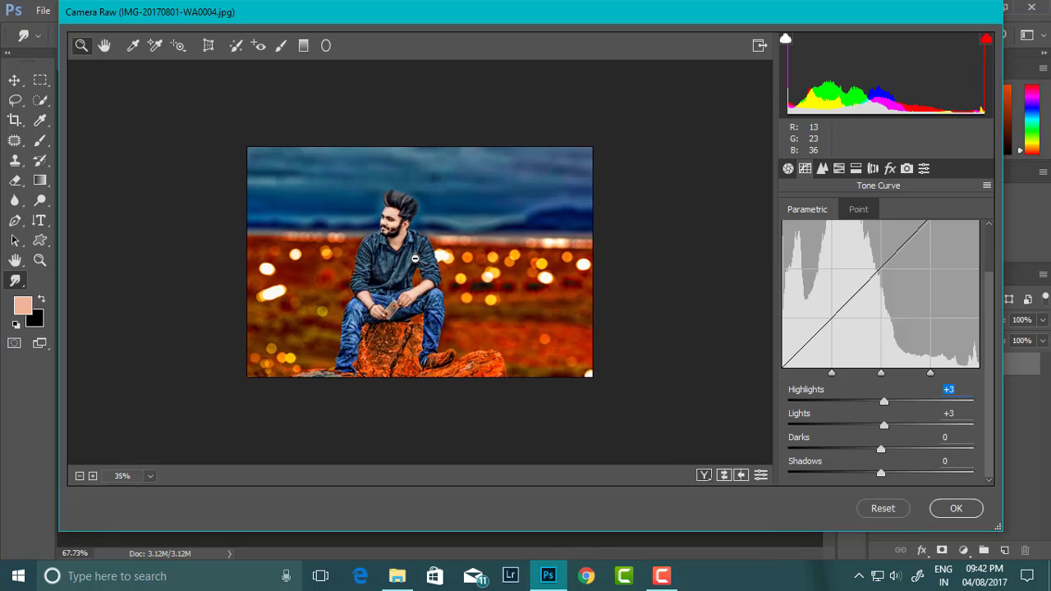
{"action": "left_click_drag", "start_coordinate": [884, 425], "coordinate": [887, 401]}
{"action": "scroll", "coordinate": [504, 276], "scroll_direction": "down", "scroll_amount": 1}
{"action": "key", "text": "ctrl+0"}
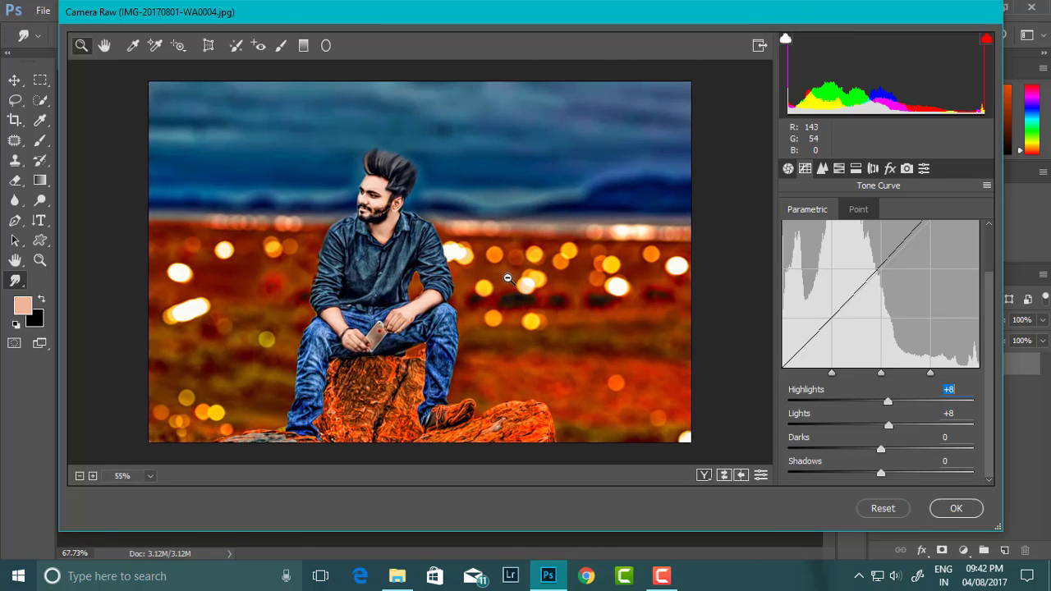
Brighten the aqua luminance in Camera Raw's HSL/Grayscale panel
{"action": "left_click", "coordinate": [889, 426]}
{"action": "left_click", "coordinate": [838, 169]}
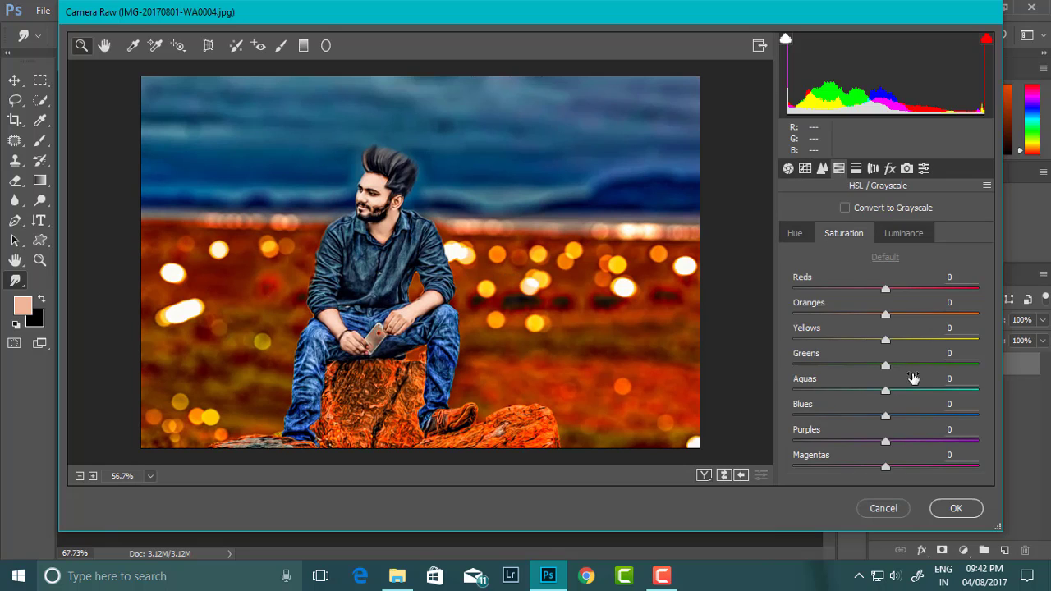
{"action": "left_click", "coordinate": [903, 233]}
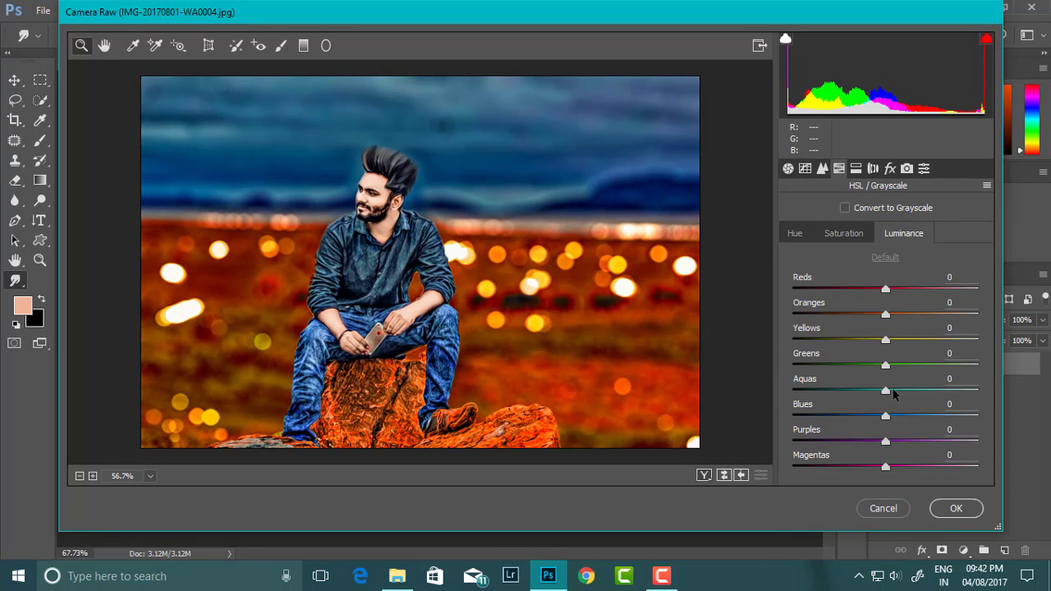
{"action": "mouse_move", "coordinate": [886, 390]}
{"action": "left_mouse_down"}
{"action": "mouse_move", "coordinate": [915, 391]}
{"action": "mouse_move", "coordinate": [888, 366]}
{"action": "left_mouse_up"}
Set Reds saturation +22, Blues saturation +10 and Blues hue -13
{"action": "left_click", "coordinate": [844, 233]}
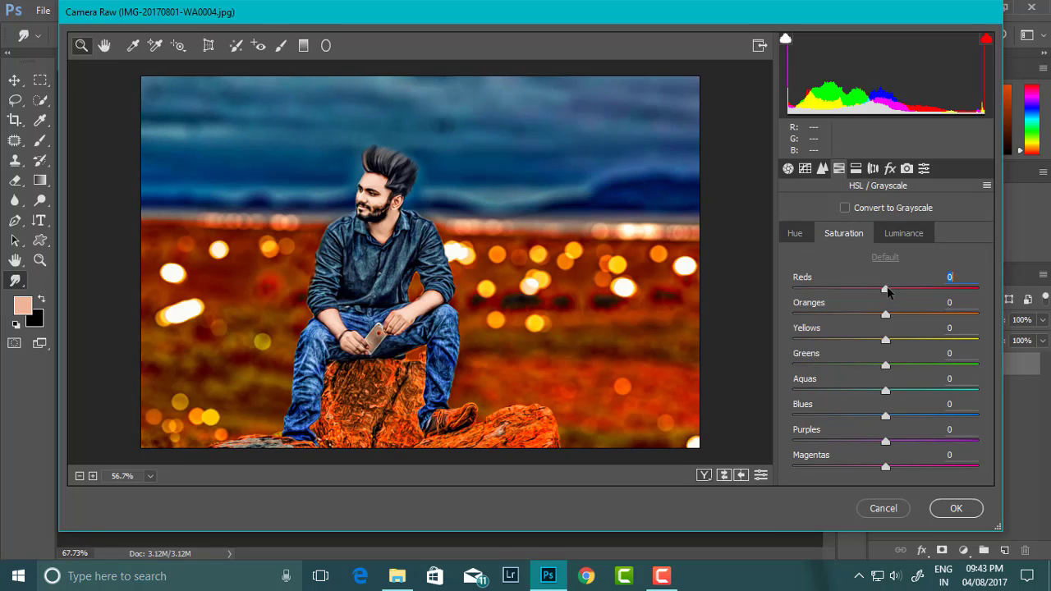
{"action": "left_click_drag", "start_coordinate": [885, 289], "coordinate": [905, 295]}
{"action": "mouse_move", "coordinate": [886, 417]}
{"action": "left_mouse_down"}
{"action": "mouse_move", "coordinate": [971, 417]}
{"action": "mouse_move", "coordinate": [838, 417]}
{"action": "mouse_move", "coordinate": [869, 417]}
{"action": "left_mouse_up"}
{"action": "left_click", "coordinate": [795, 234]}
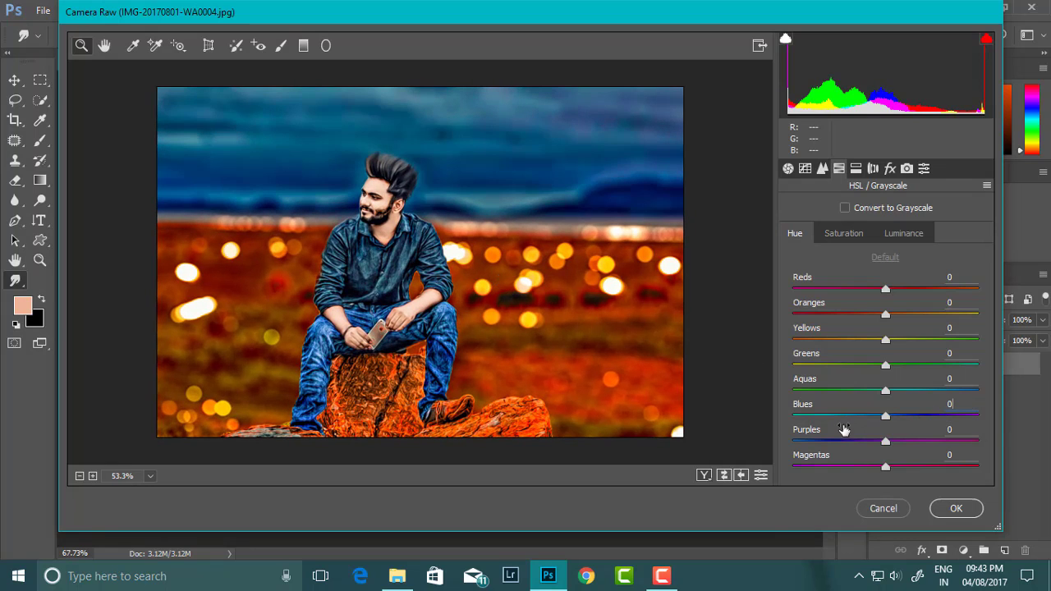
{"action": "mouse_move", "coordinate": [885, 417]}
{"action": "left_mouse_down"}
{"action": "mouse_move", "coordinate": [813, 417]}
{"action": "mouse_move", "coordinate": [899, 421]}
{"action": "left_mouse_up"}
Review the HSL values and apply the Camera Raw grade to the portrait
{"action": "key", "text": "ctrl+alt+shift+s"}
{"action": "scroll", "coordinate": [420, 263], "scroll_direction": "up", "scroll_amount": 2}
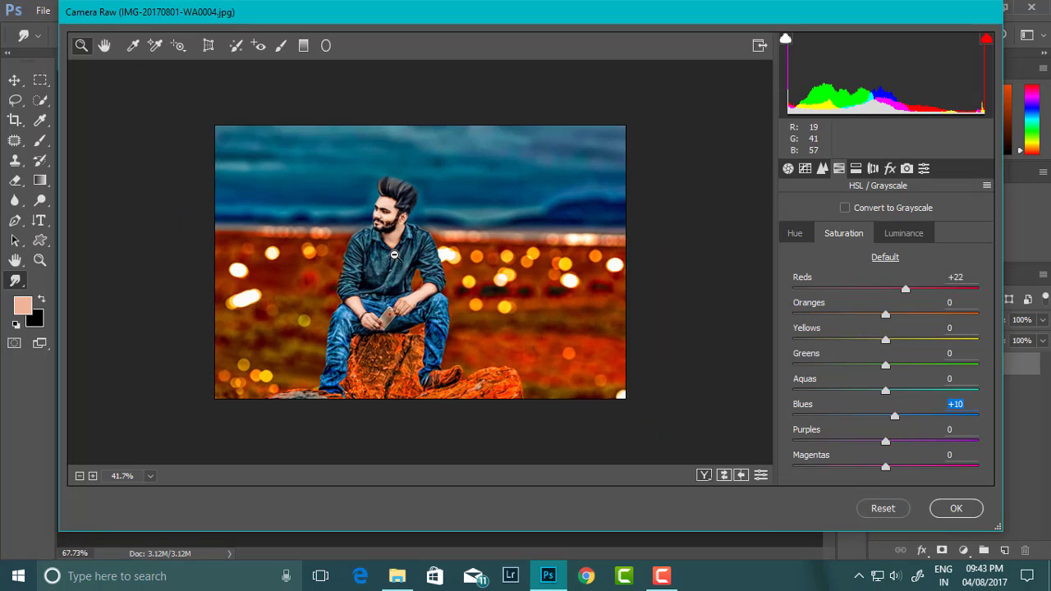
{"action": "key", "text": "ctrl+alt+shift+h"}
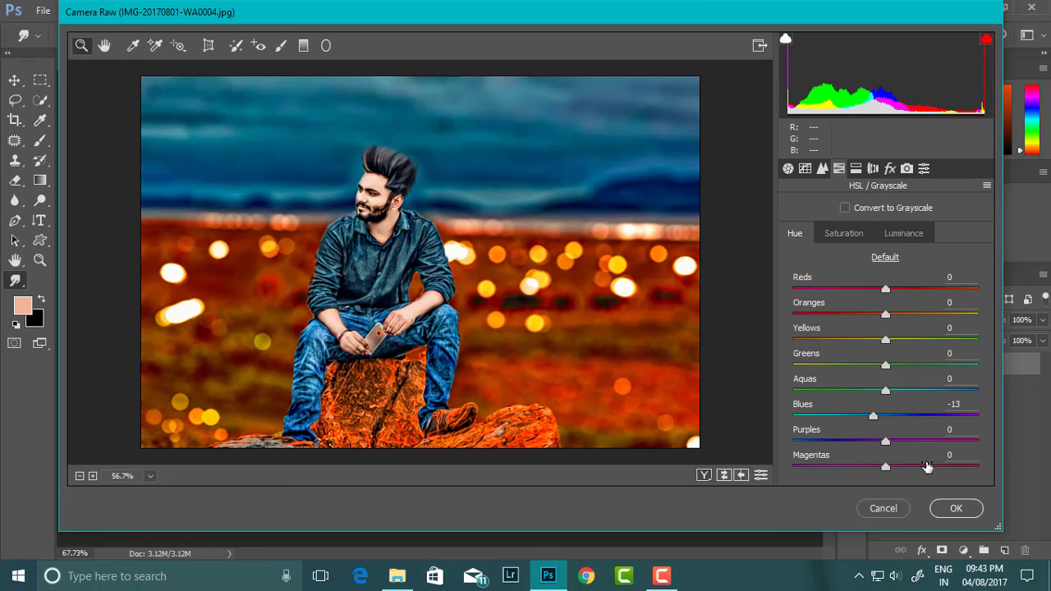
{"action": "left_click", "coordinate": [958, 510]}
{"action": "scroll", "coordinate": [431, 217], "scroll_direction": "down", "scroll_amount": 5}
{"action": "scroll", "coordinate": [431, 217], "scroll_direction": "up", "scroll_amount": 2}
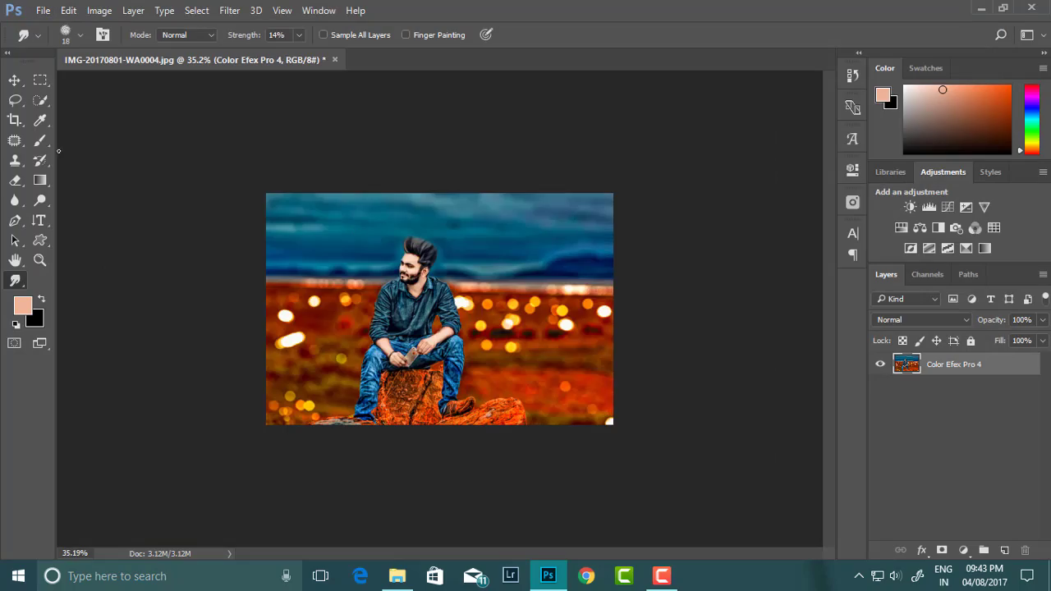
Select the Brush tool from the toolbar
{"action": "left_click", "coordinate": [40, 120]}
{"action": "left_click", "coordinate": [40, 140]}
{"action": "scroll", "coordinate": [476, 241], "scroll_direction": "up", "scroll_amount": 1}
{"action": "scroll", "coordinate": [467, 234], "scroll_direction": "up", "scroll_amount": 1}
{"action": "scroll", "coordinate": [493, 234], "scroll_direction": "up", "scroll_amount": 3}
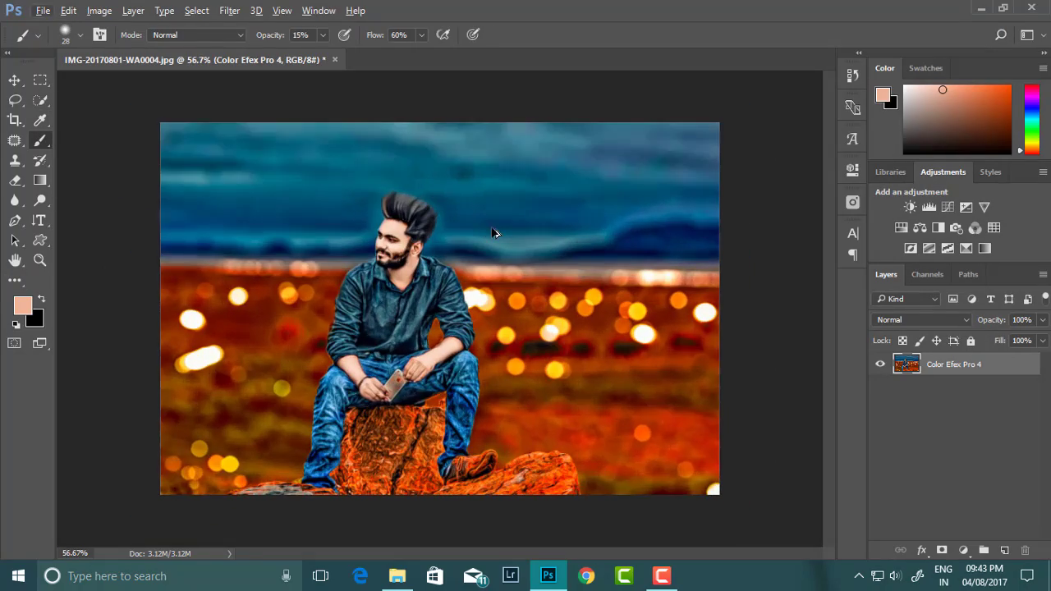